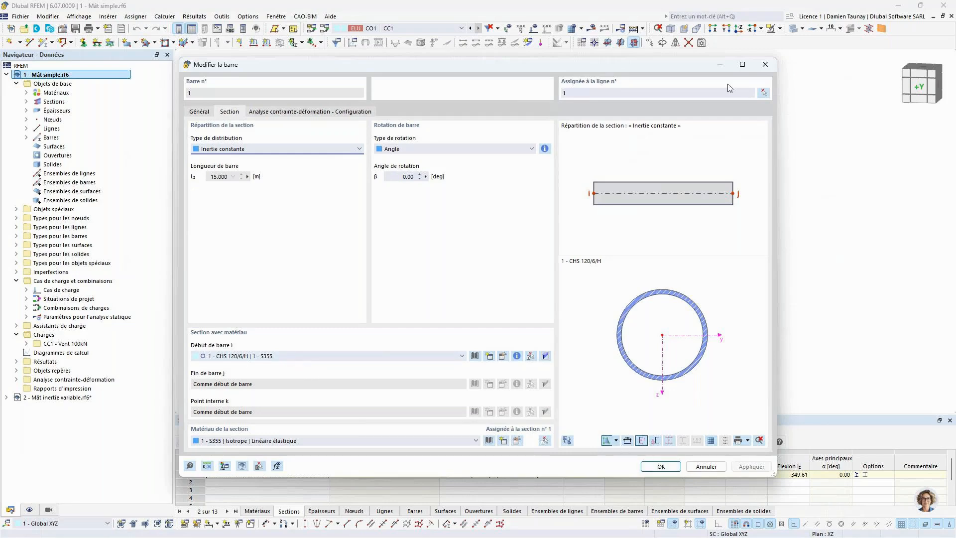
Close the member's settings and review the add-ons activated in the base data of the model 1 - Mât simple.
click(676, 469)
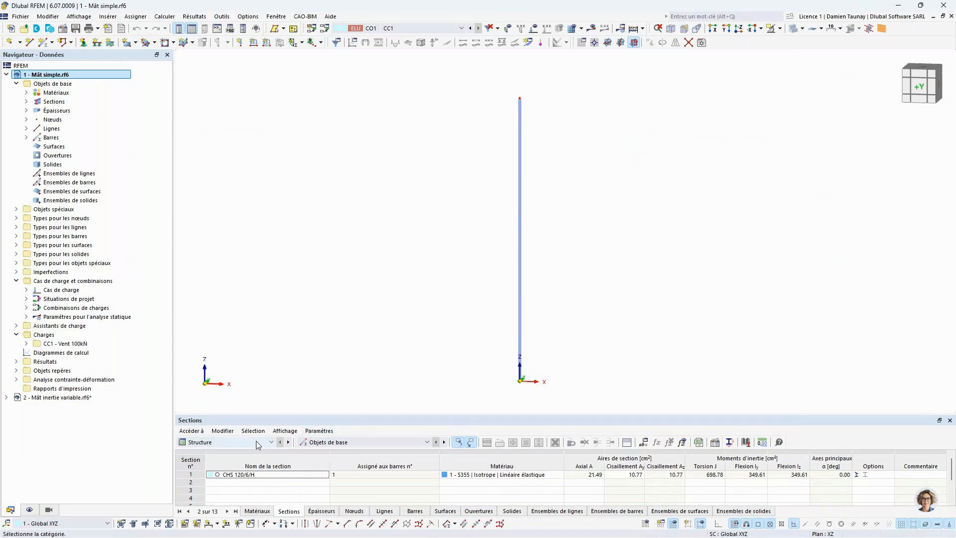
click(269, 442)
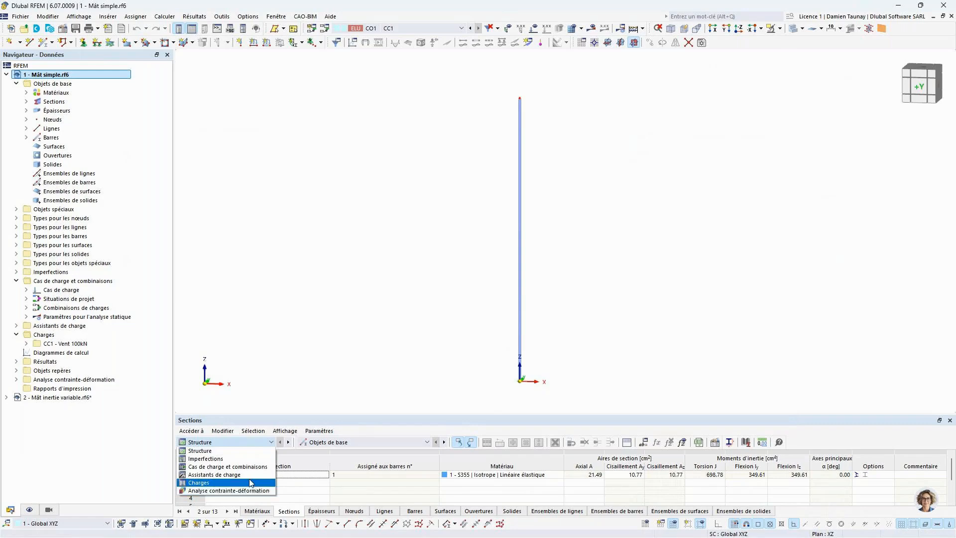
right_click(52, 77)
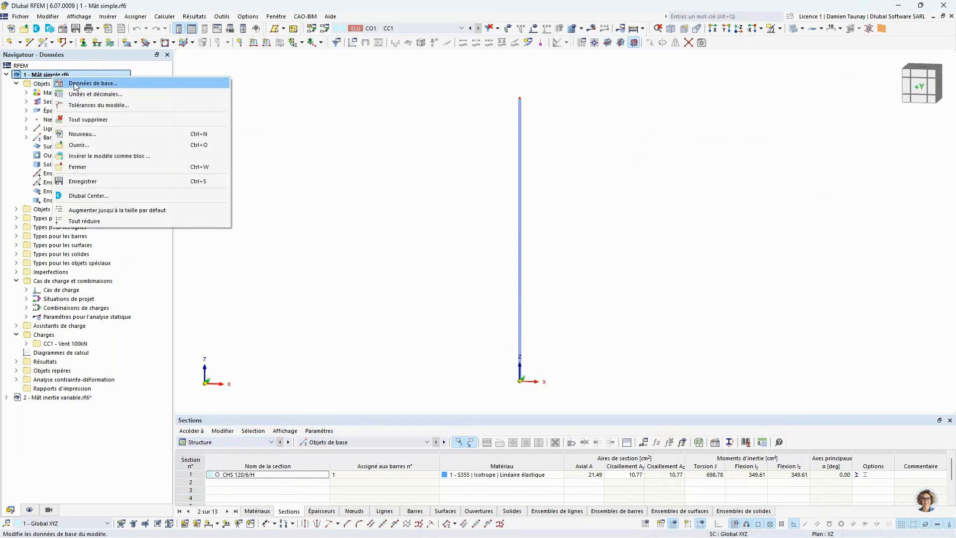
click(77, 85)
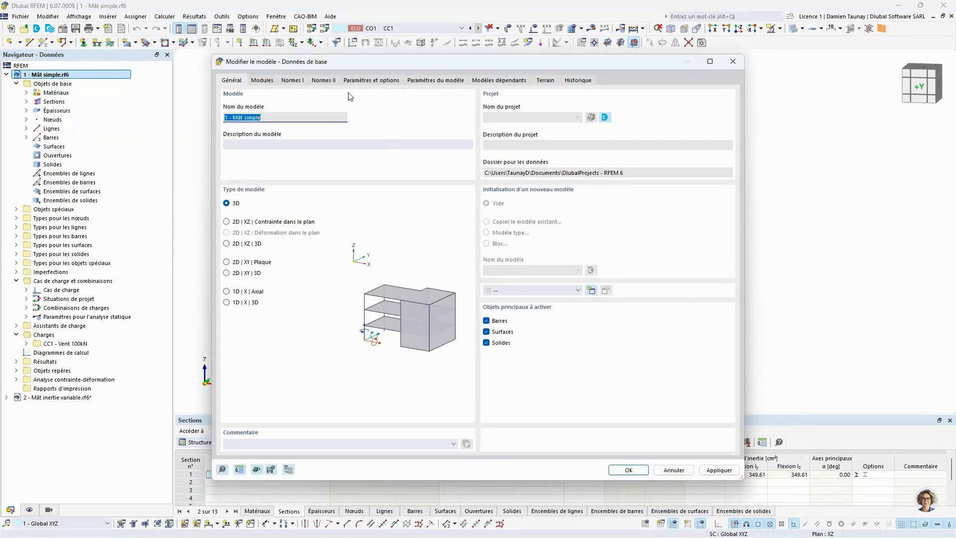
click(262, 81)
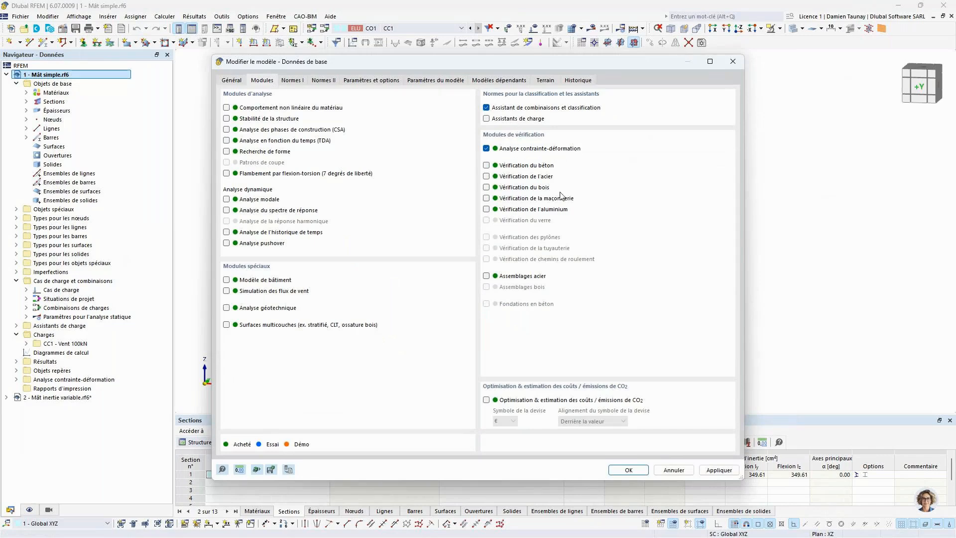
click(641, 473)
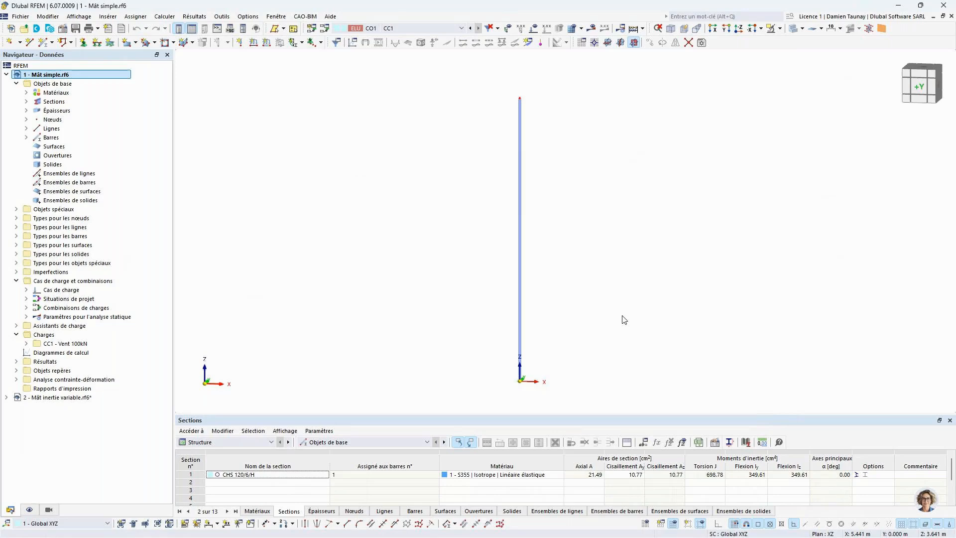
Examine the mast member's circular hollow section, its properties and the available section stress displays.
click(520, 165)
double_click(520, 165)
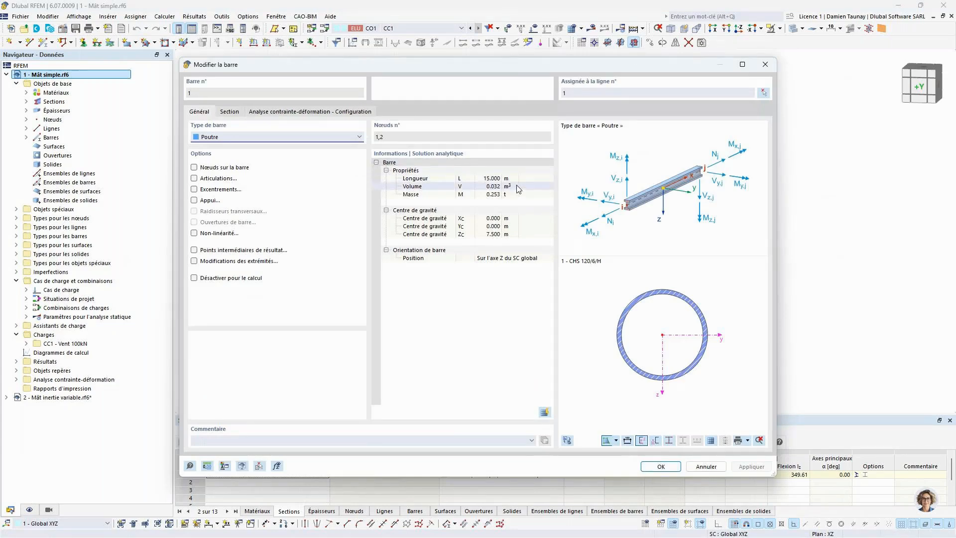
click(230, 111)
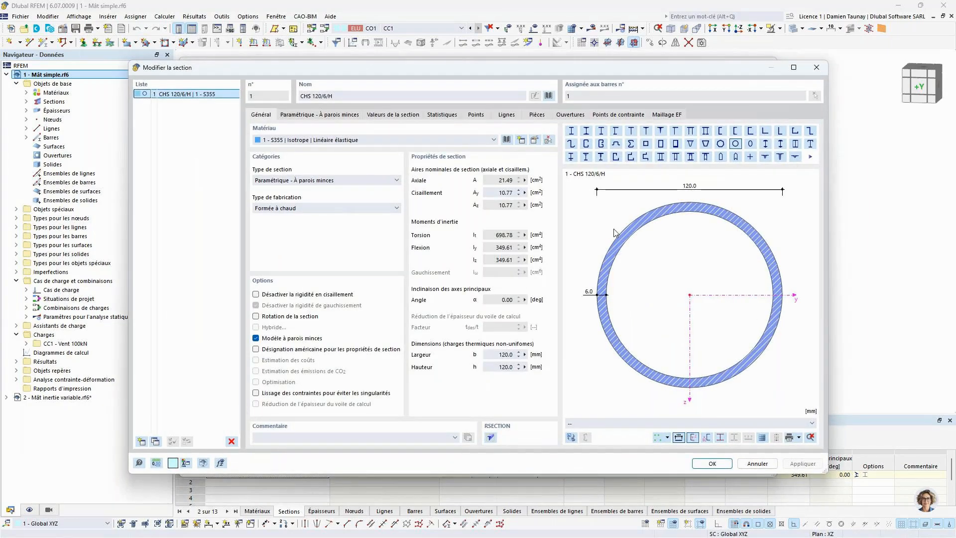
click(576, 423)
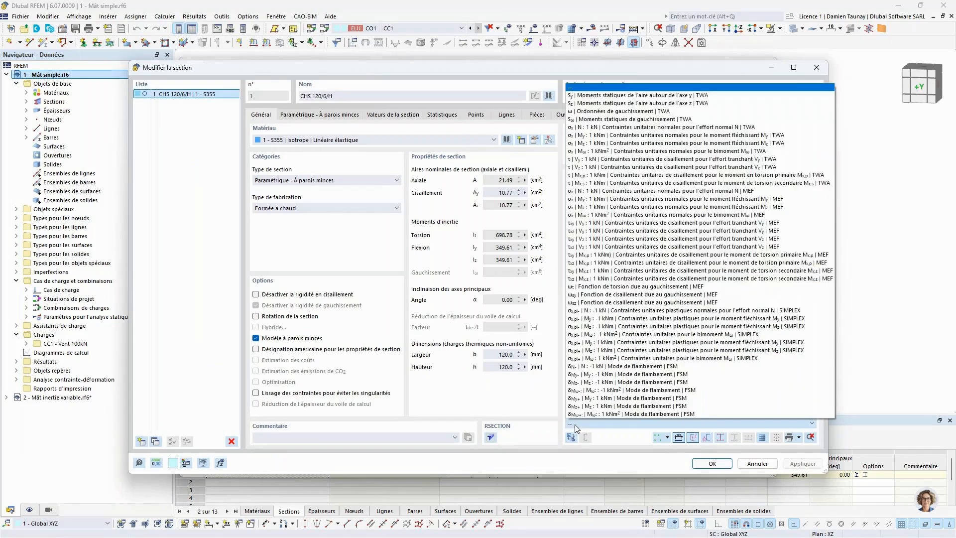
click(757, 464)
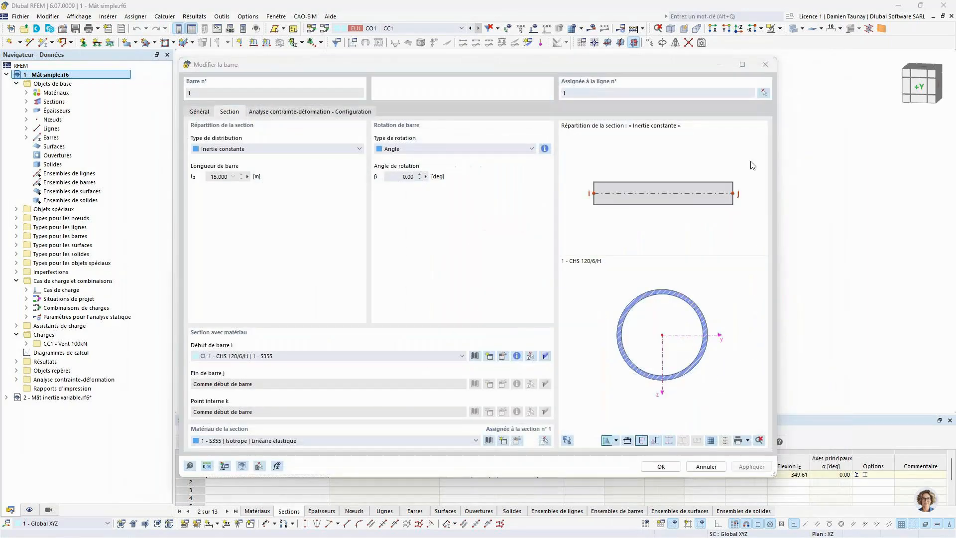
click(771, 66)
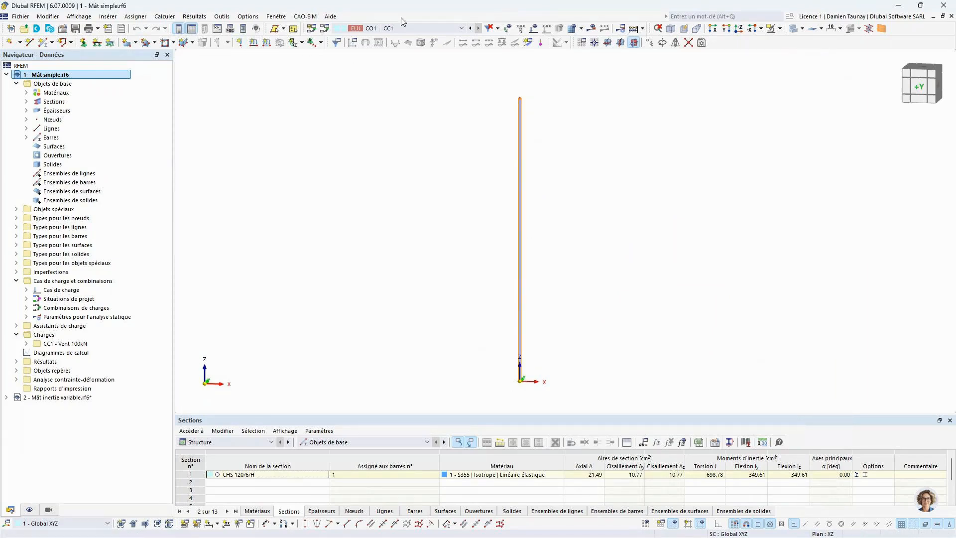
Review the standards, load case CC1, design situation SP1 and the load cases assigned to combination CO1.
click(369, 28)
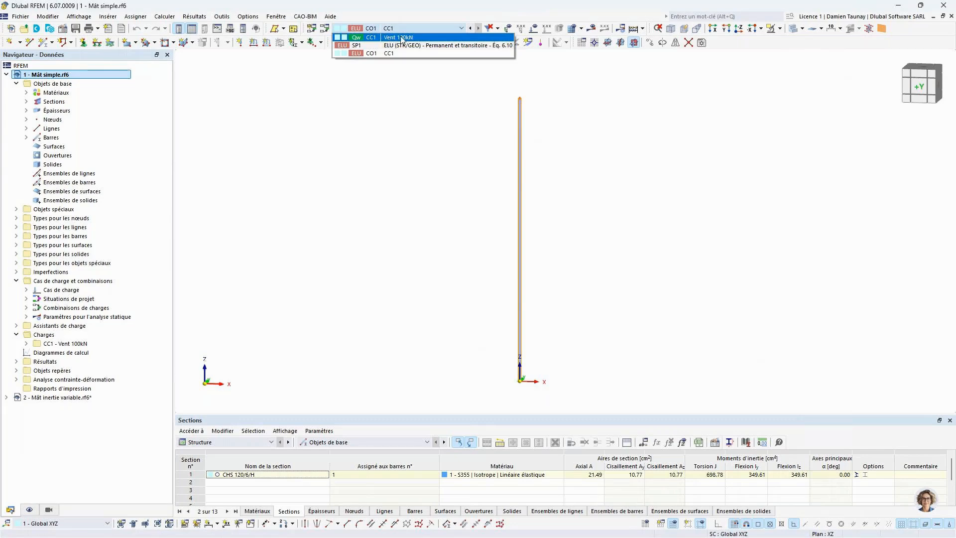
click(409, 53)
click(424, 135)
click(325, 29)
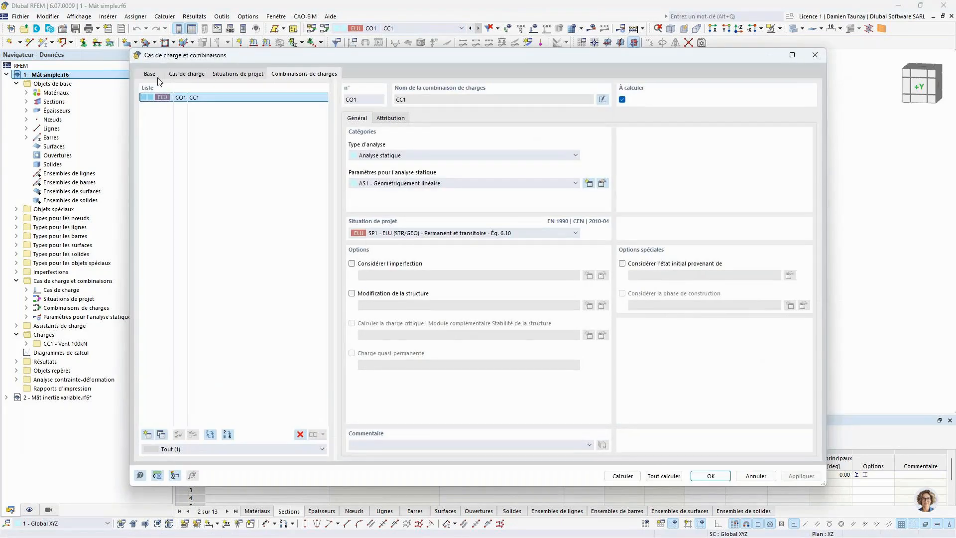
click(153, 74)
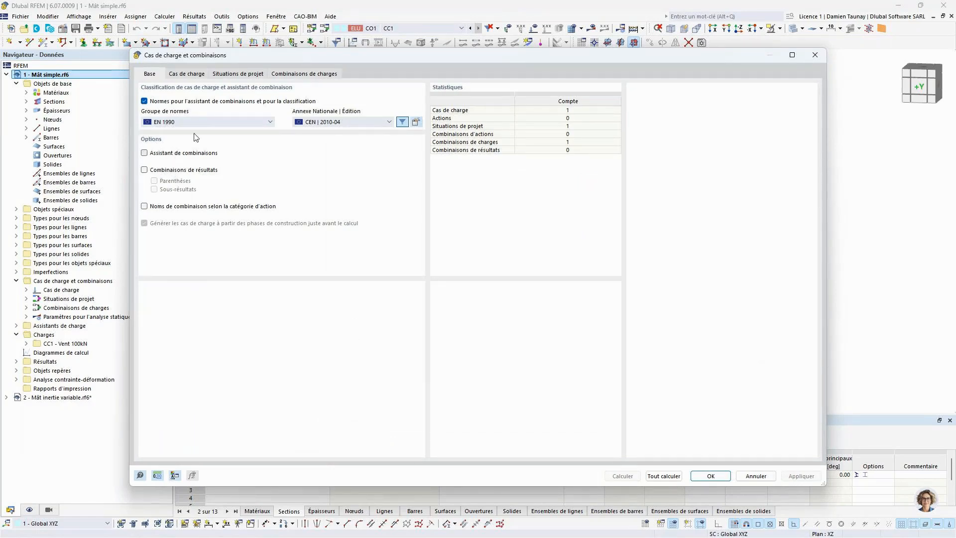
click(185, 74)
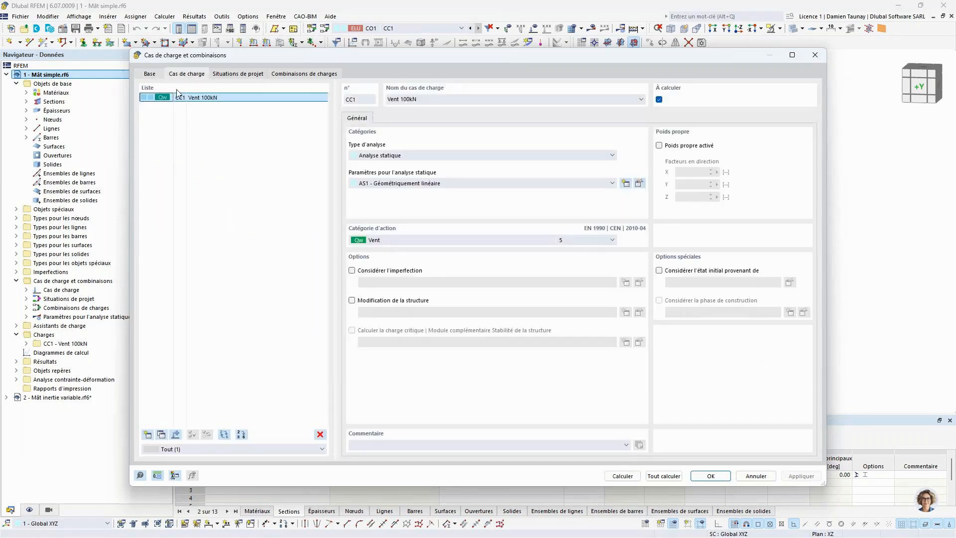
click(250, 75)
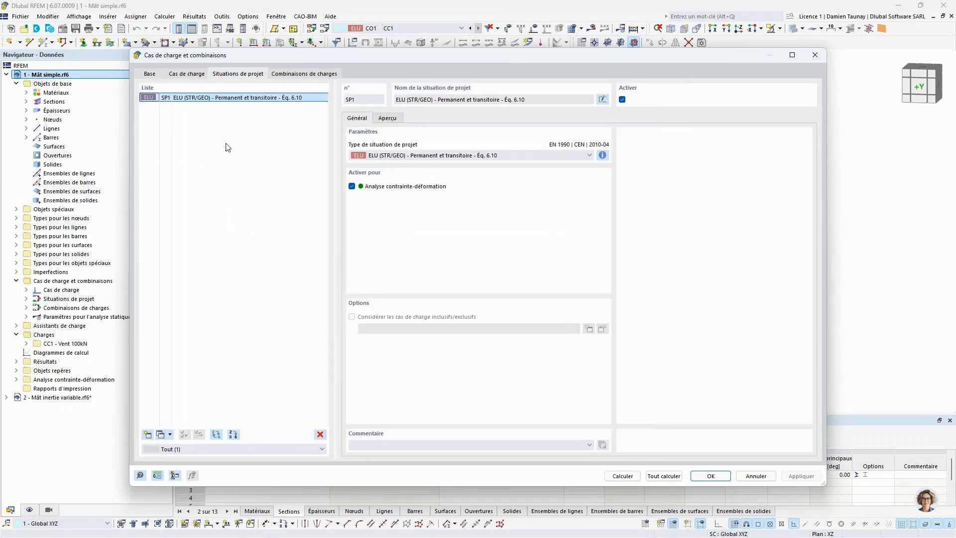
click(295, 73)
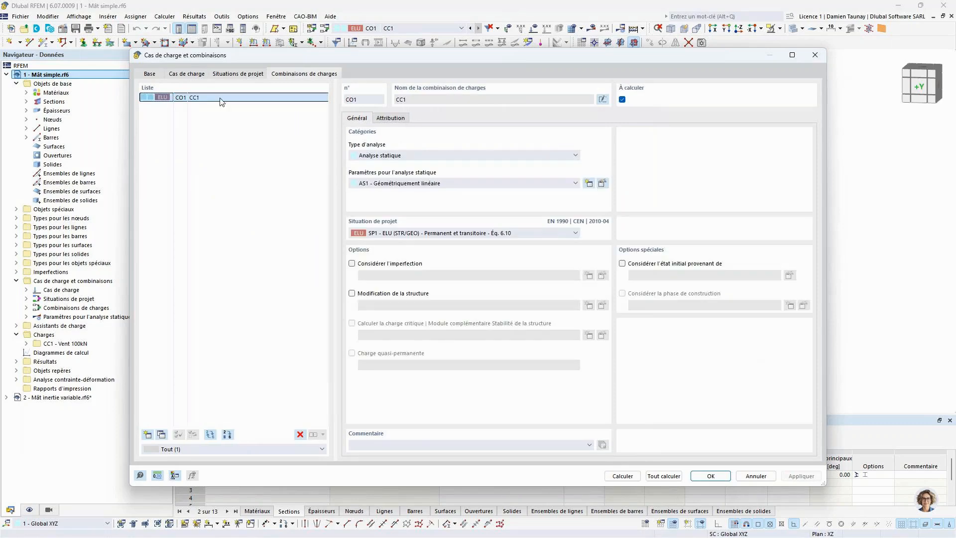
click(392, 118)
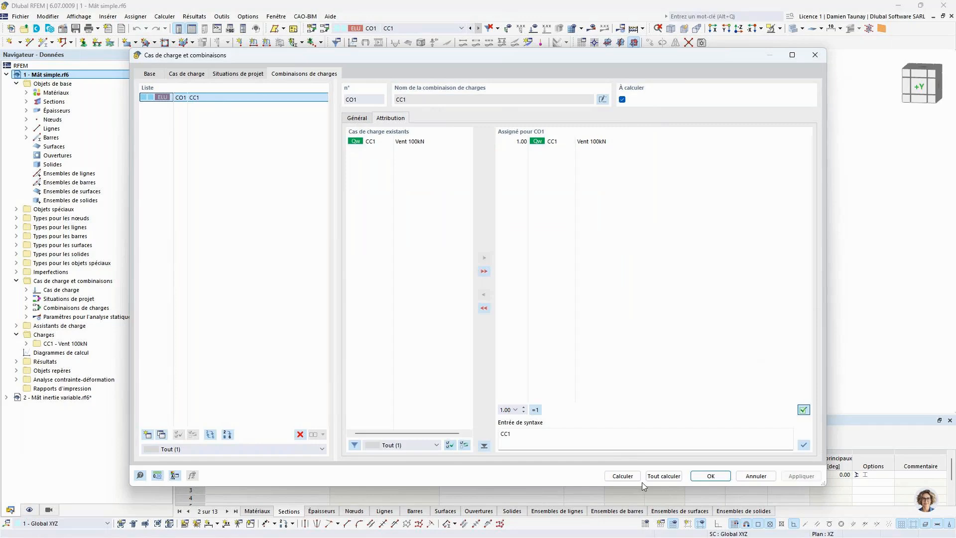
click(755, 475)
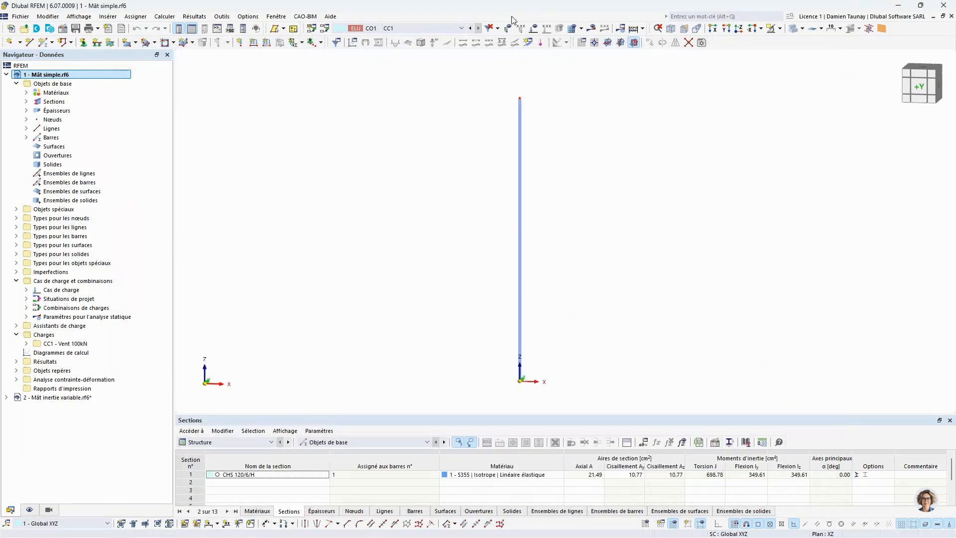
Display the loads on the model and inspect the nodal load at the mast's head and the definition at its base.
click(533, 30)
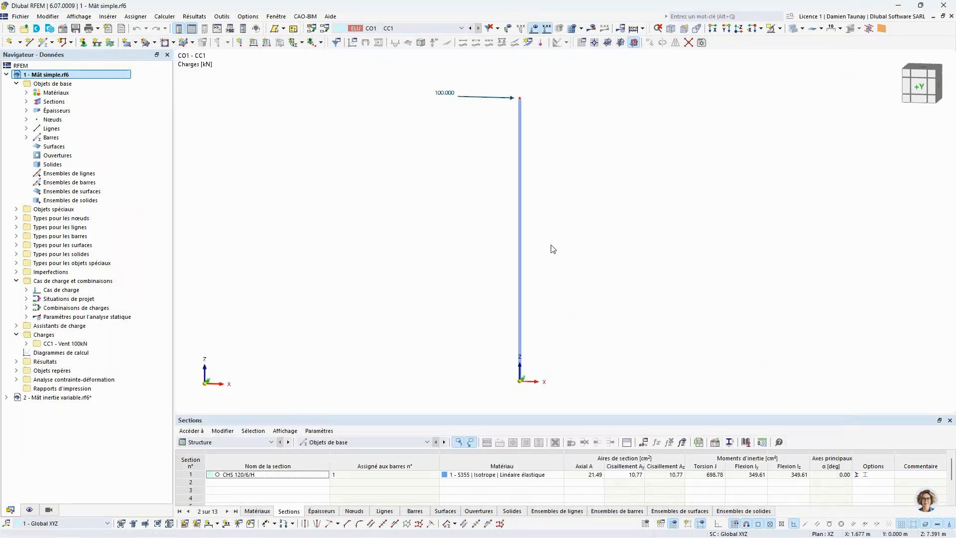
double_click(448, 94)
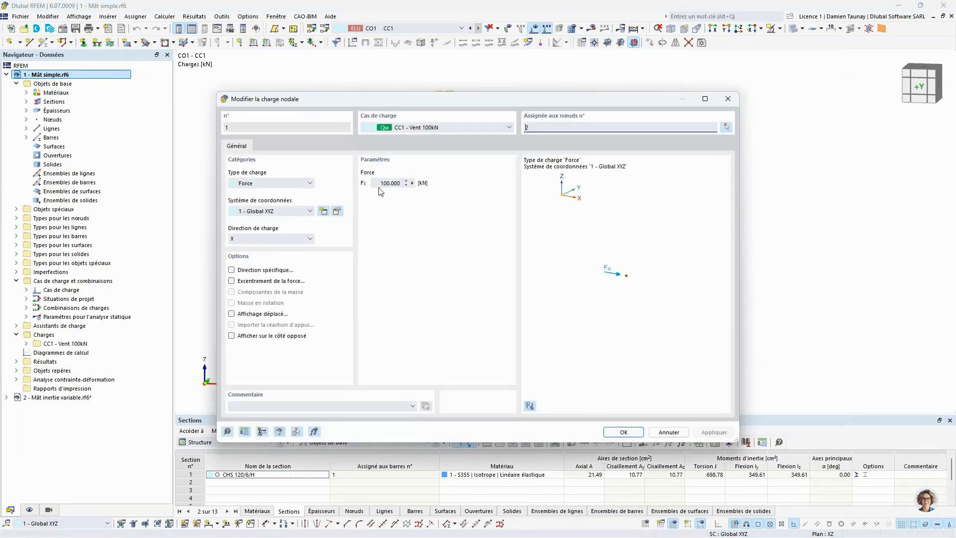
click(730, 99)
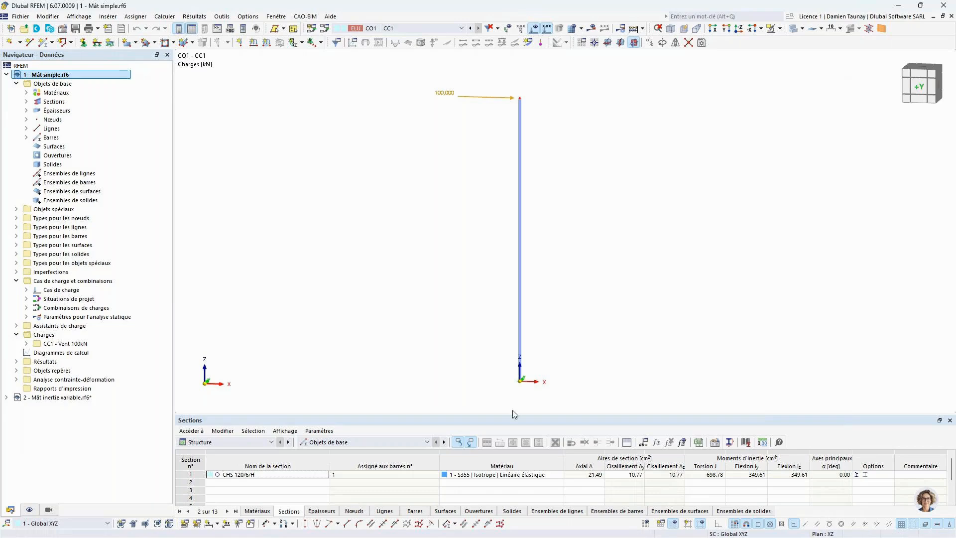
double_click(518, 383)
click(747, 84)
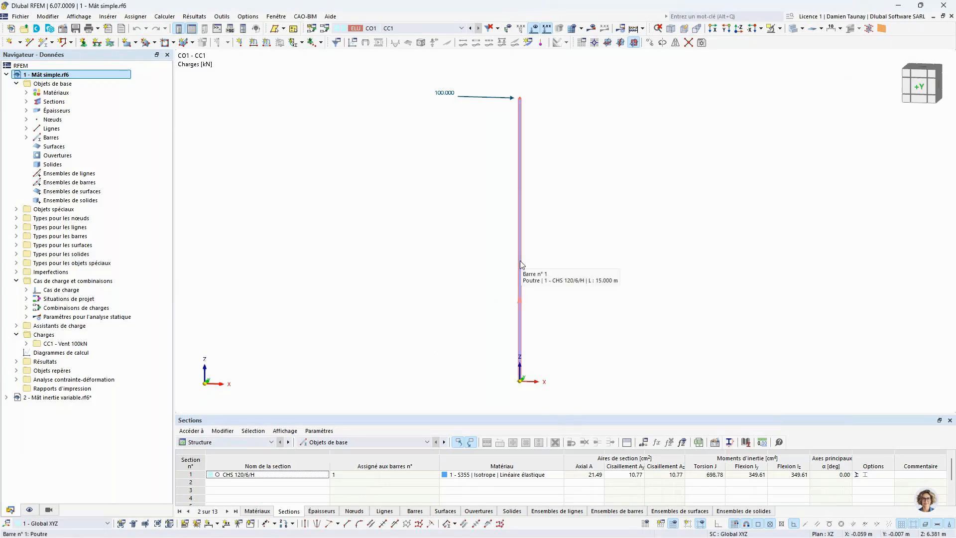
Open the mast member's section parameters and display the unit normal stresses for bending moment My (MEF).
double_click(521, 159)
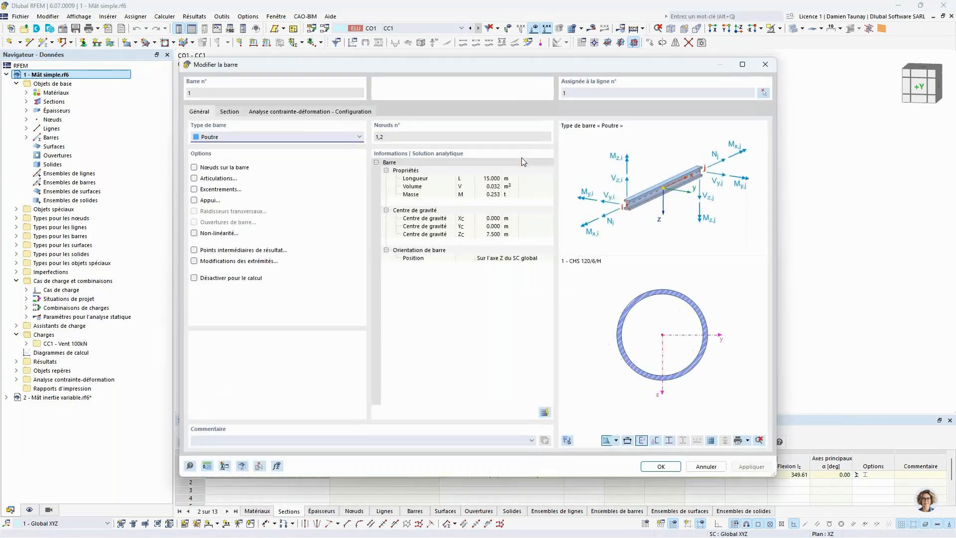
click(230, 111)
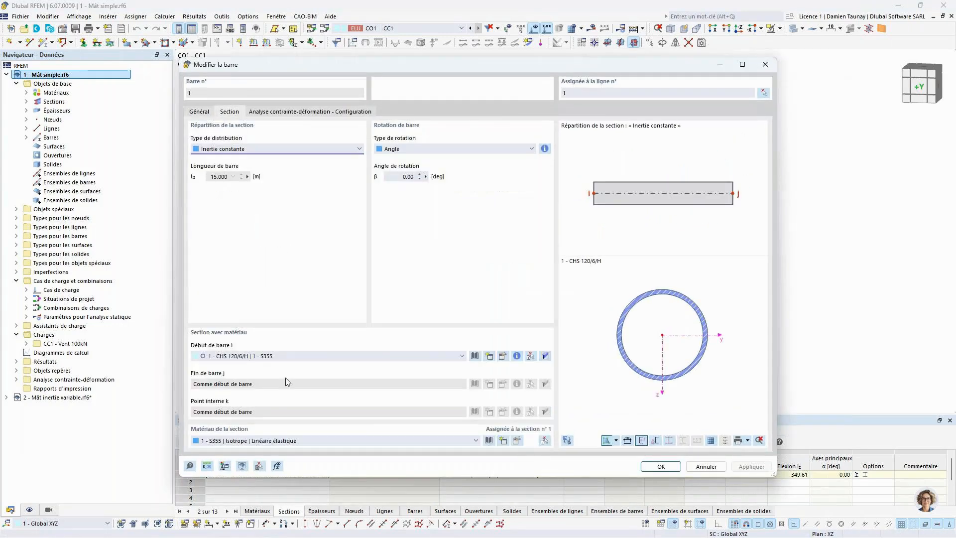
click(503, 355)
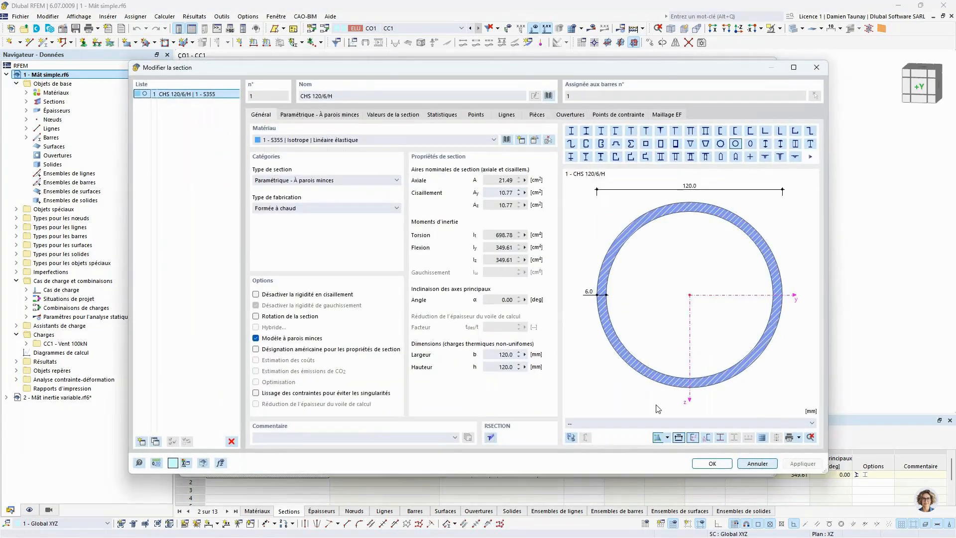
key(ctrl+Tab)
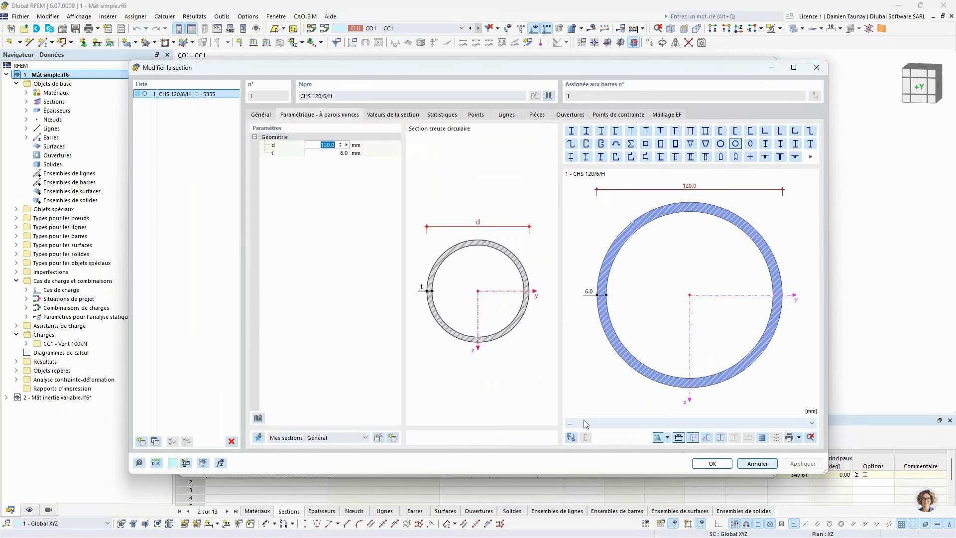
click(579, 425)
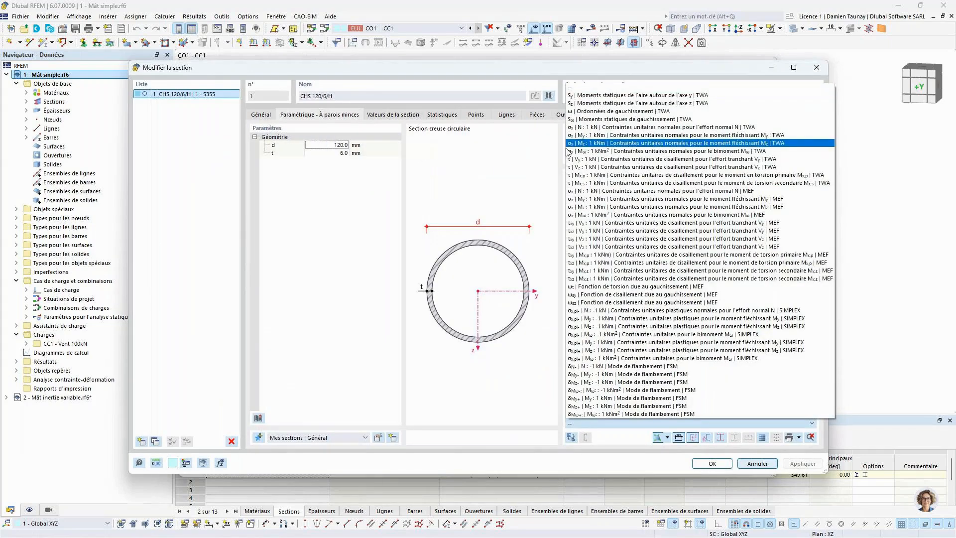
click(585, 200)
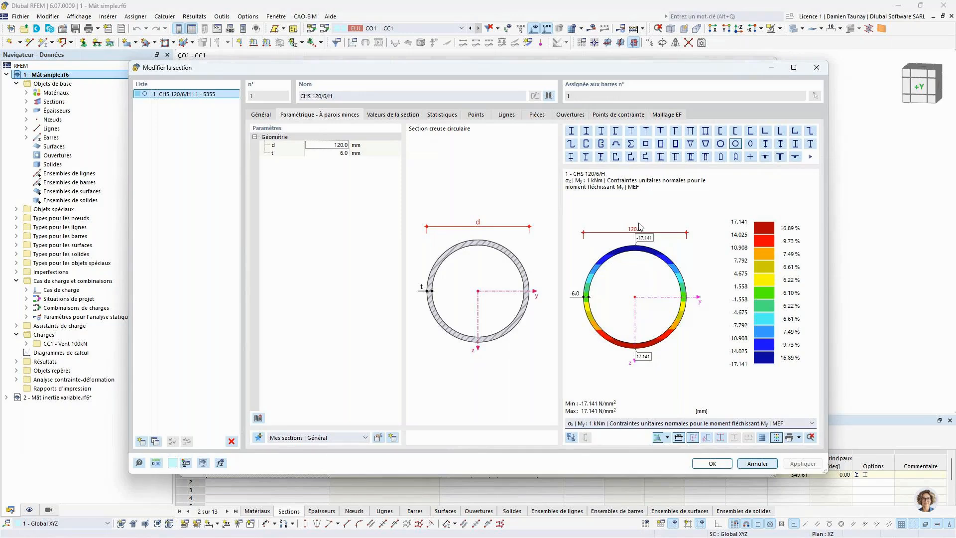
Set the hollow section's wall thickness to 10 mm and its diameter to 700 mm.
click(340, 152)
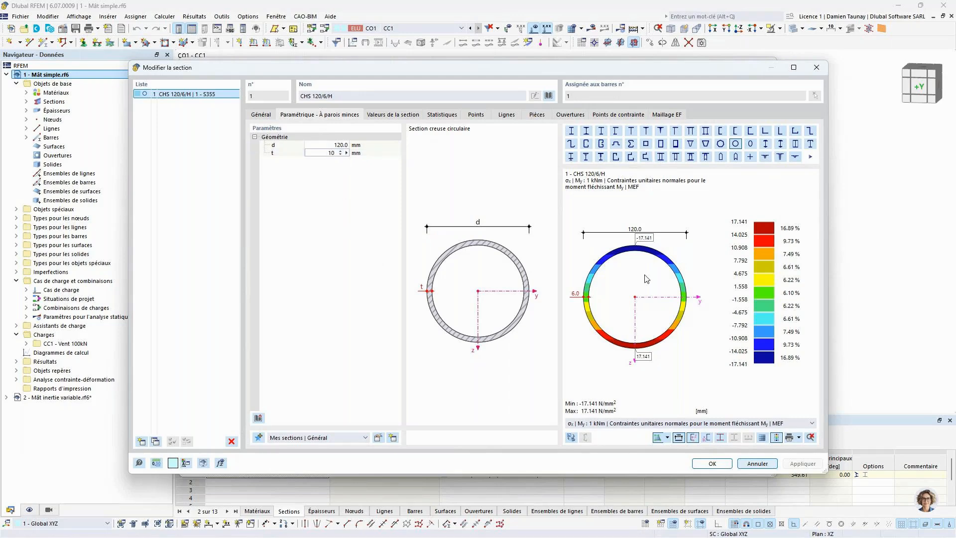
key(Return)
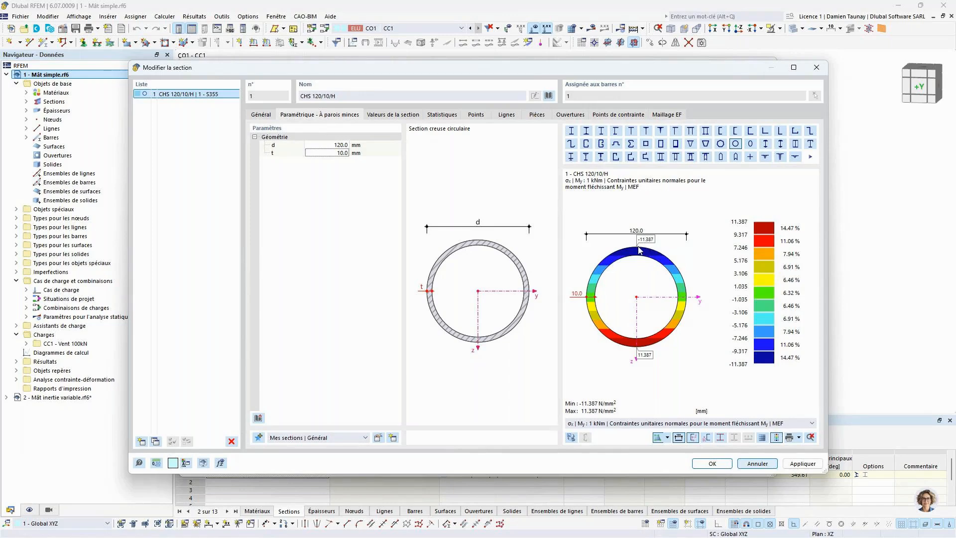
click(327, 145)
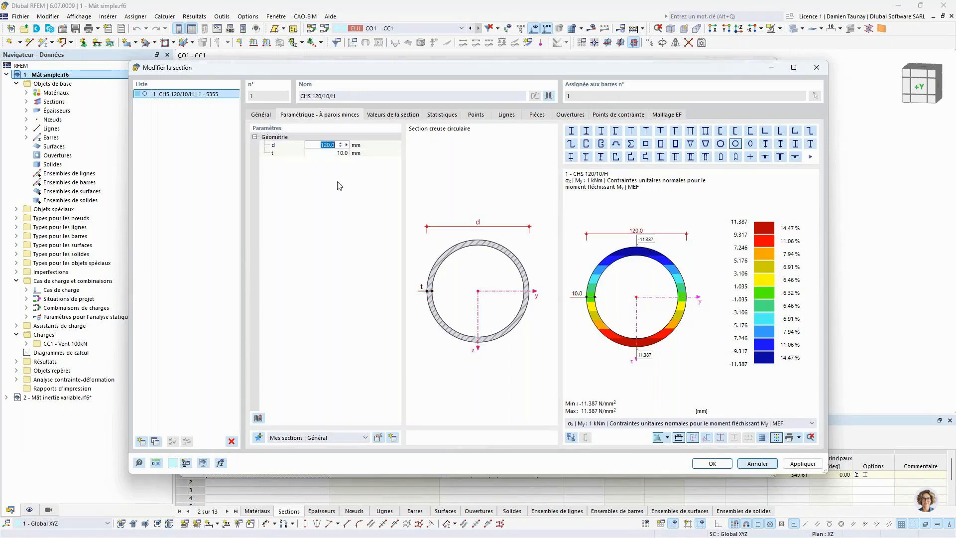
text(700)
key(Return)
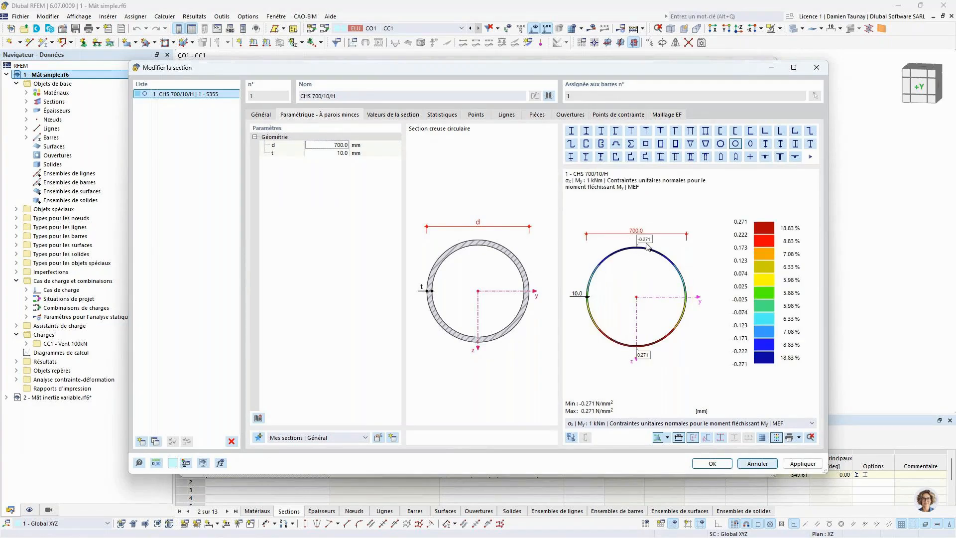
Set the hollow section's diameter to 750 mm and accept the section and member changes.
click(329, 145)
text(750)
key(Return)
click(710, 464)
click(666, 469)
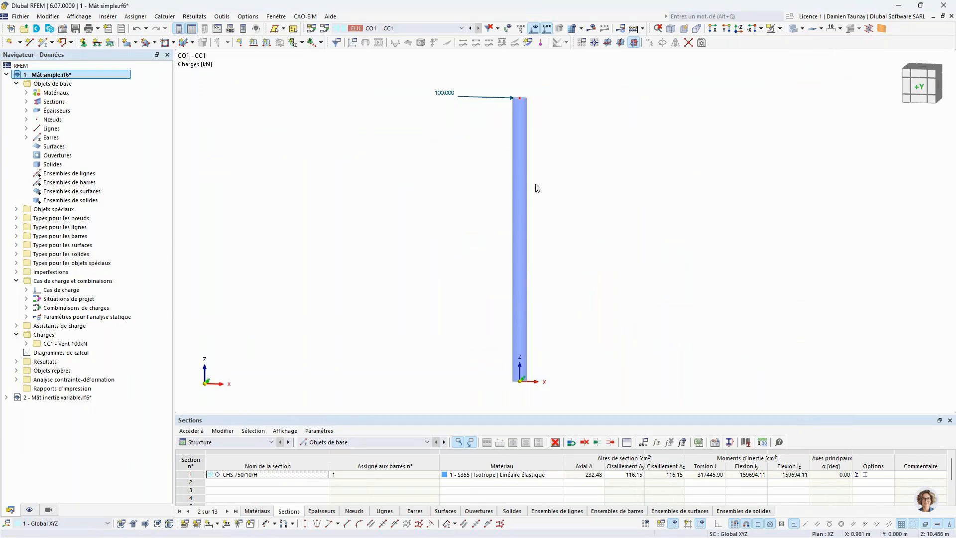
Check the mast's mass in the centre of gravity and selected objects information.
right_click(524, 177)
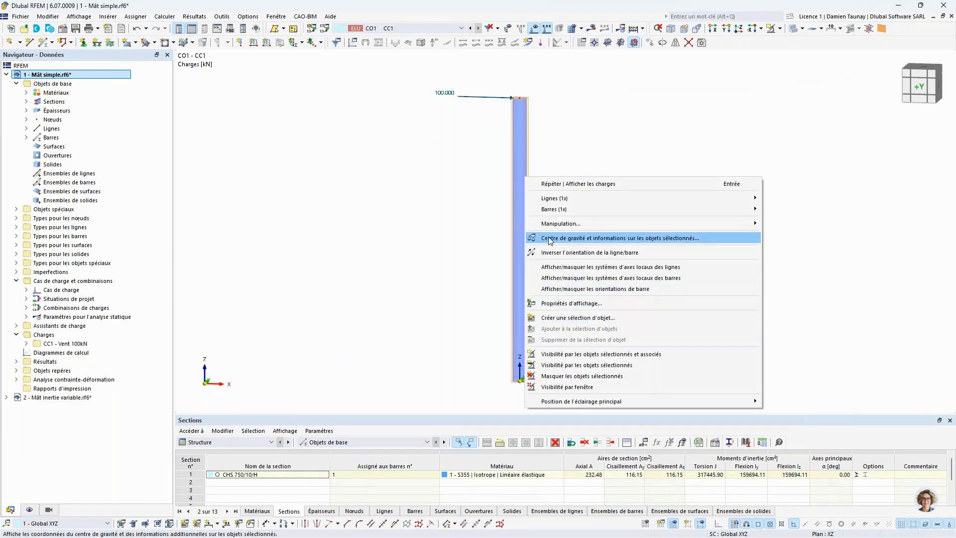
click(641, 239)
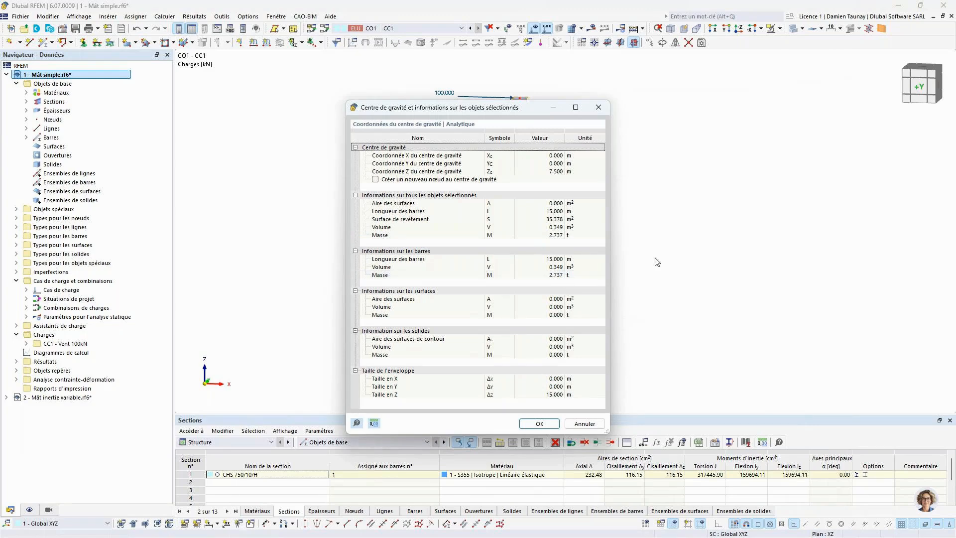
click(539, 423)
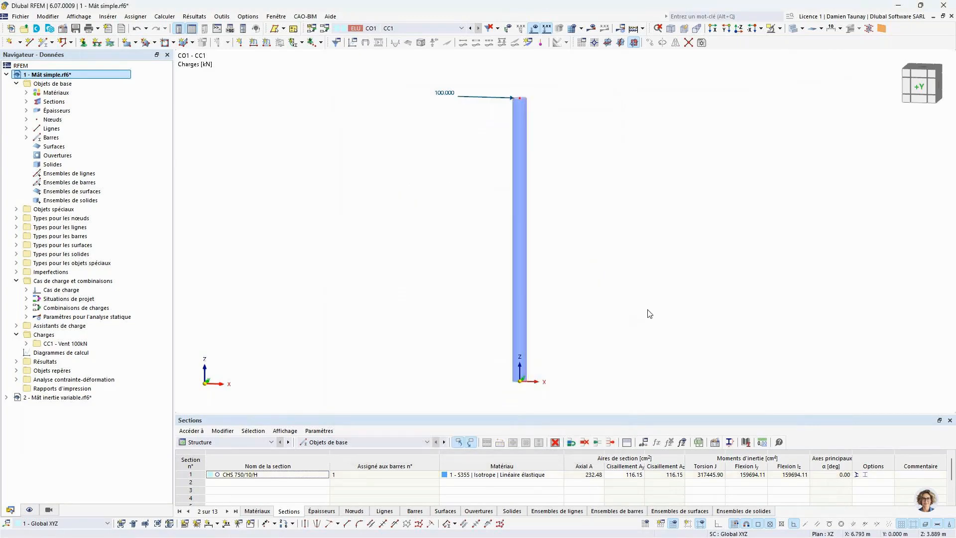
Display the stress-strain analysis data in the table and calculate the mast's stress results.
click(239, 441)
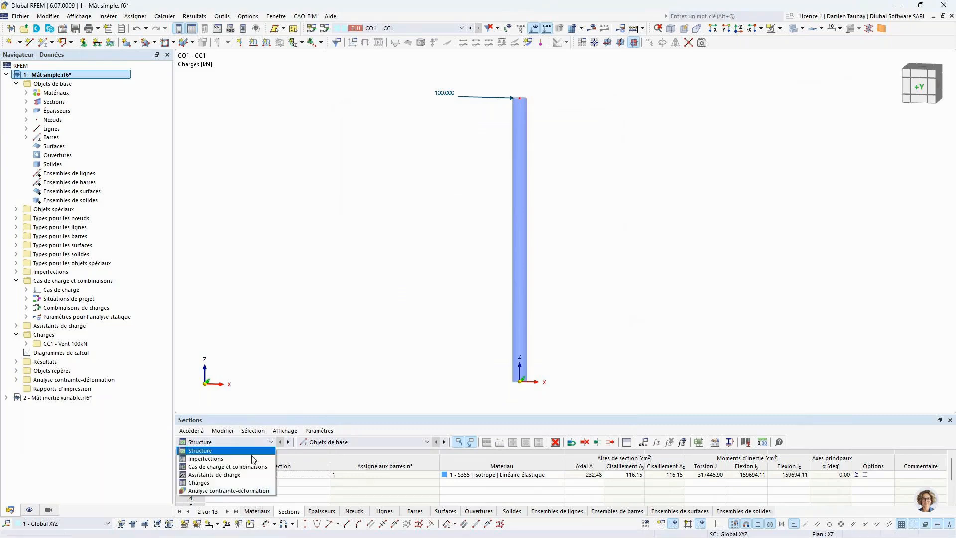
click(214, 504)
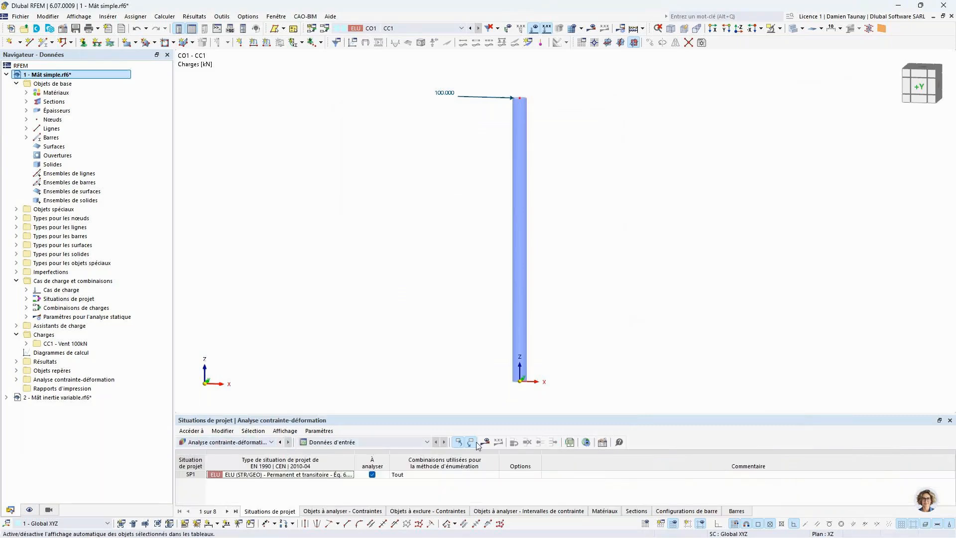
click(489, 441)
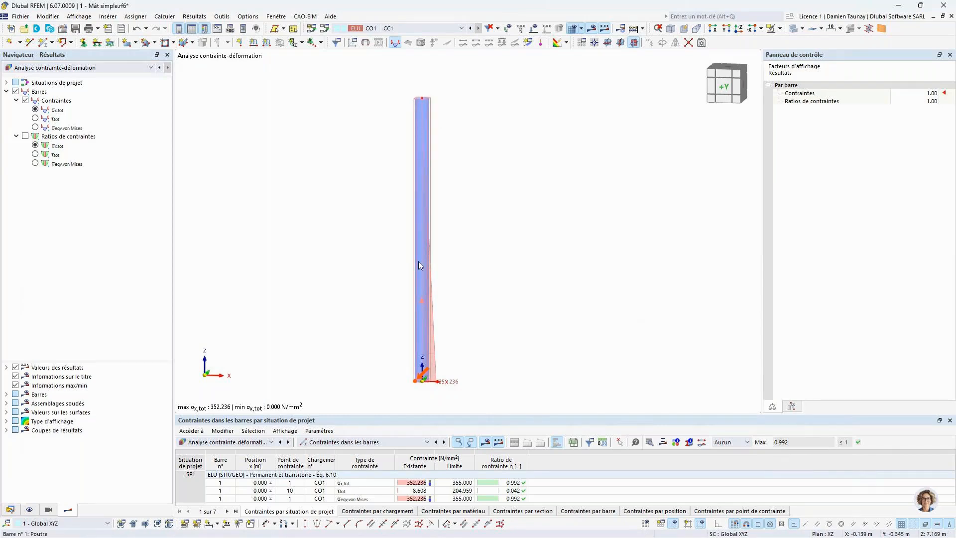
Open the mast member's section parameters and set the hollow section's wall thickness to 6 mm.
click(425, 107)
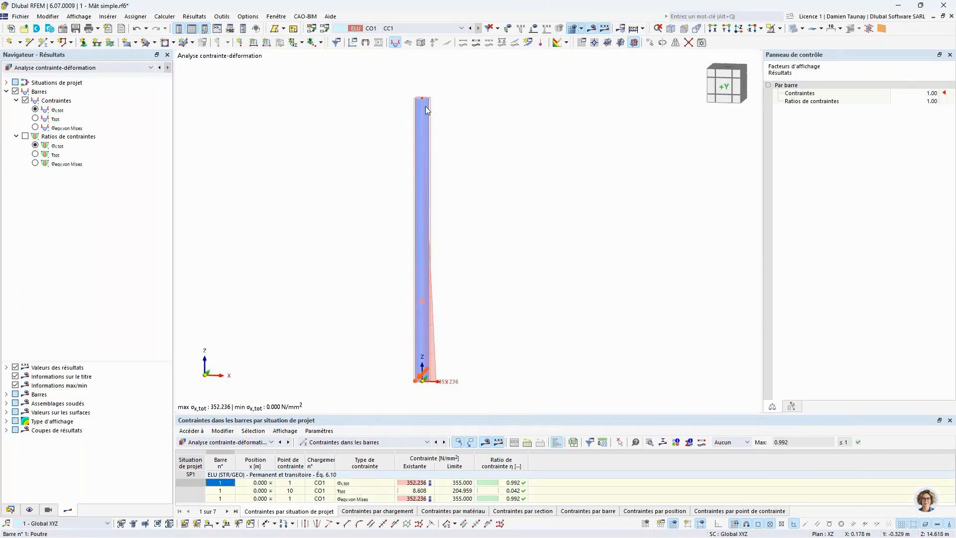
double_click(425, 106)
click(229, 111)
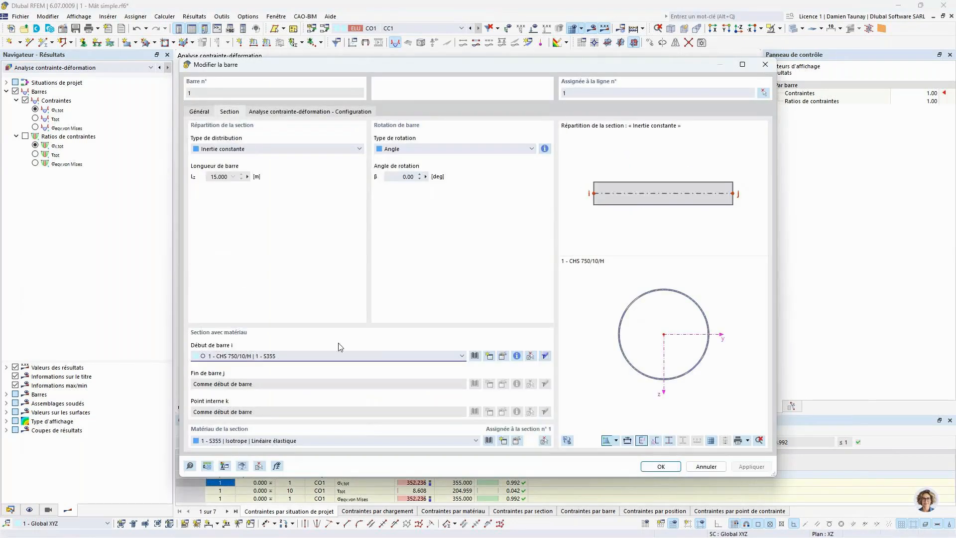
click(503, 355)
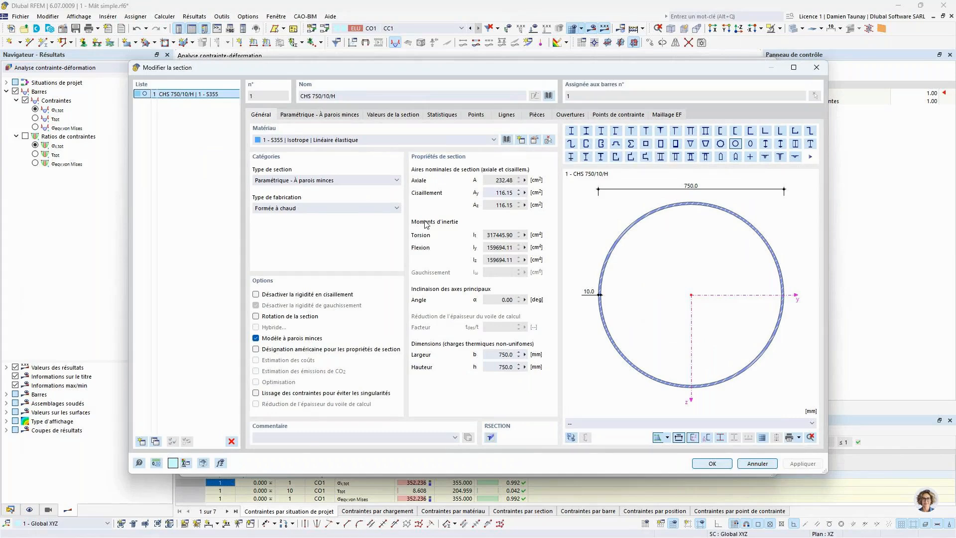
click(351, 115)
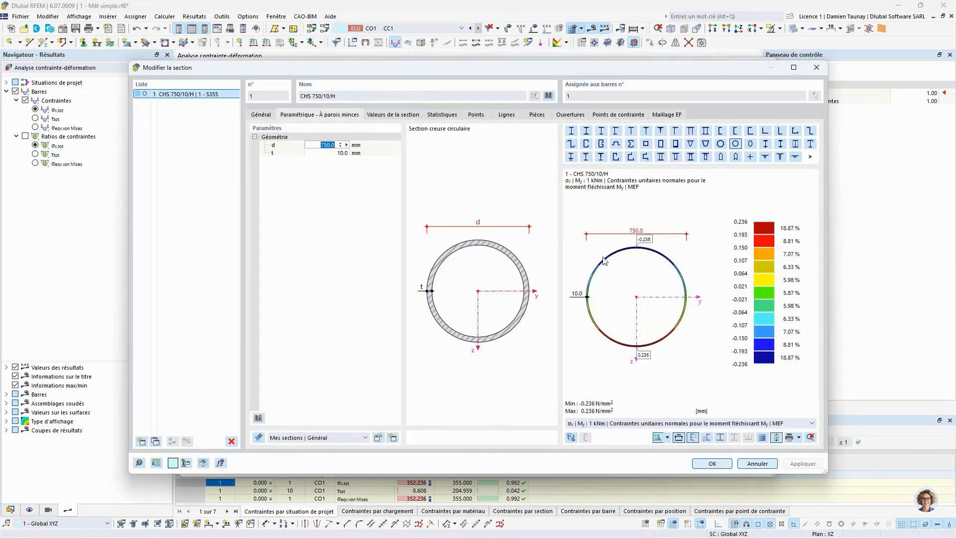
click(329, 152)
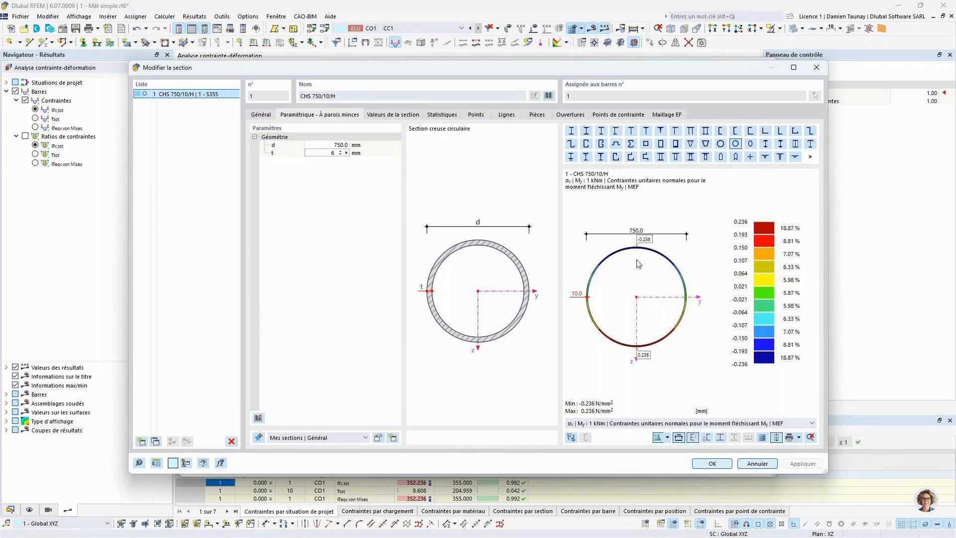
click(360, 154)
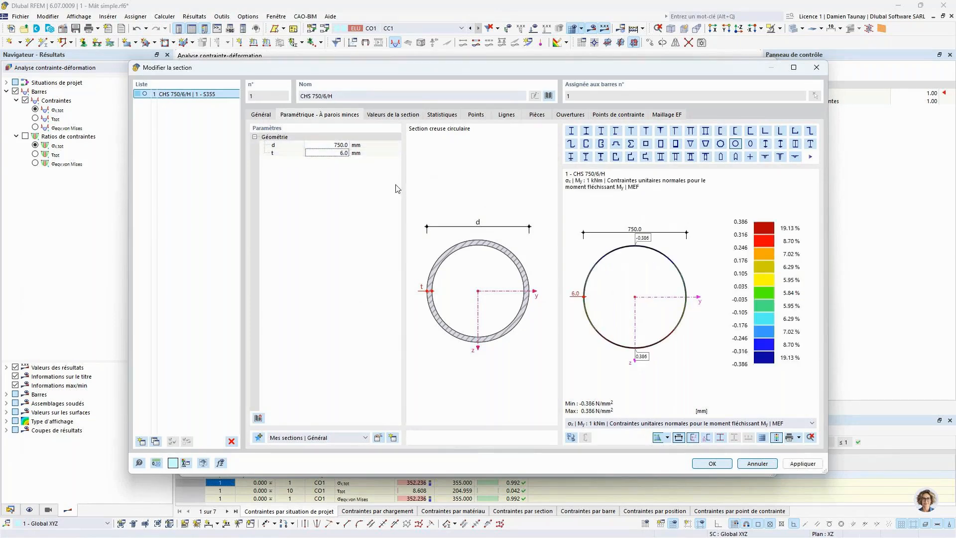
Set the hollow section's diameter to 900 mm.
click(326, 144)
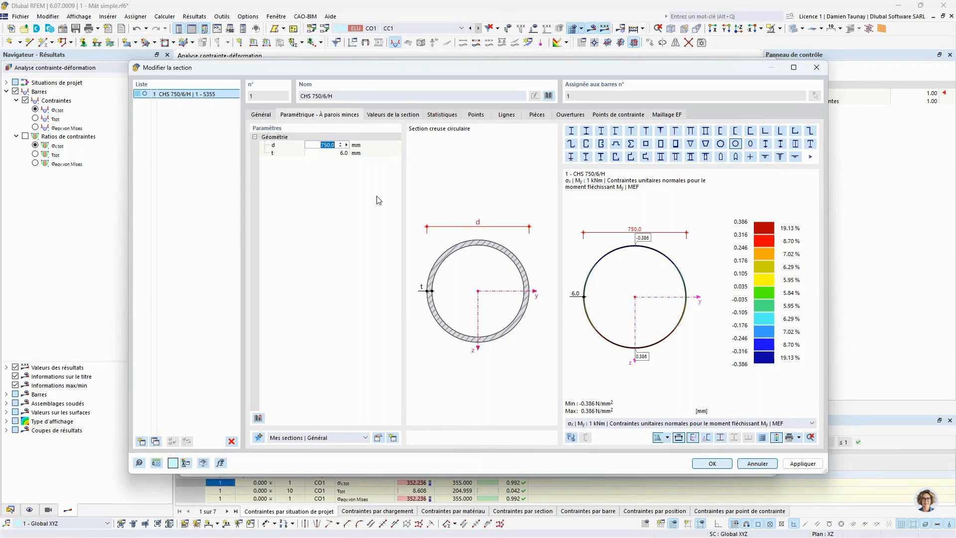
text(900)
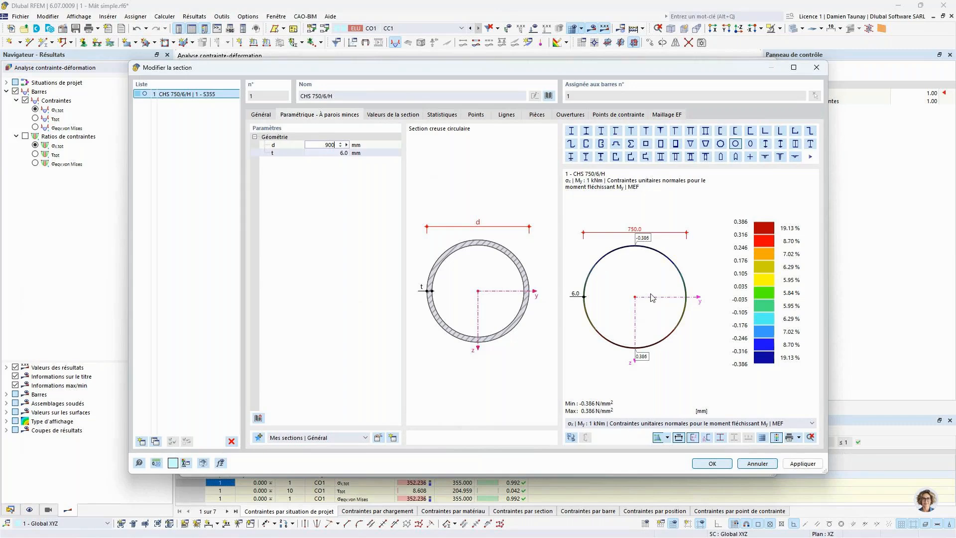
key(Tab)
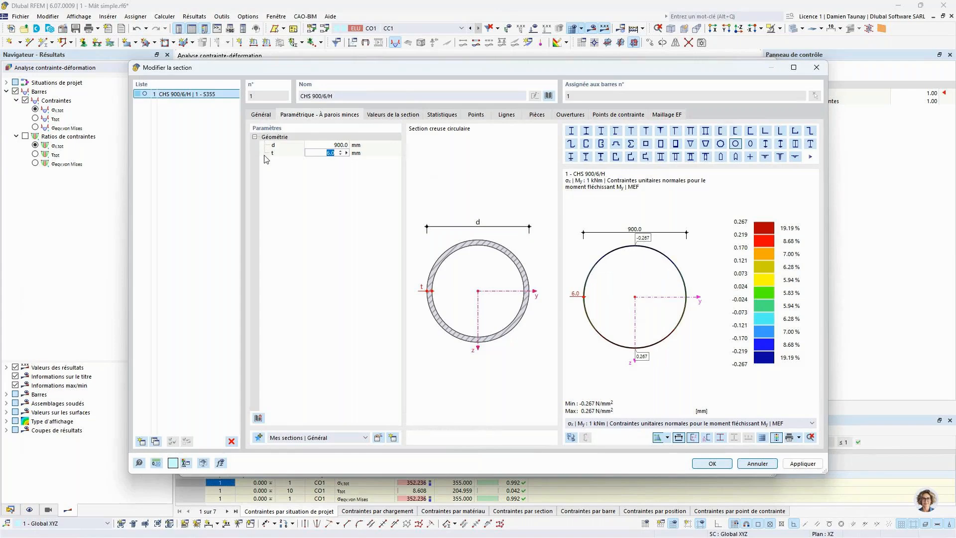
Set the hollow section's diameter to 980 mm and accept the section and member changes.
click(326, 145)
click(326, 145)
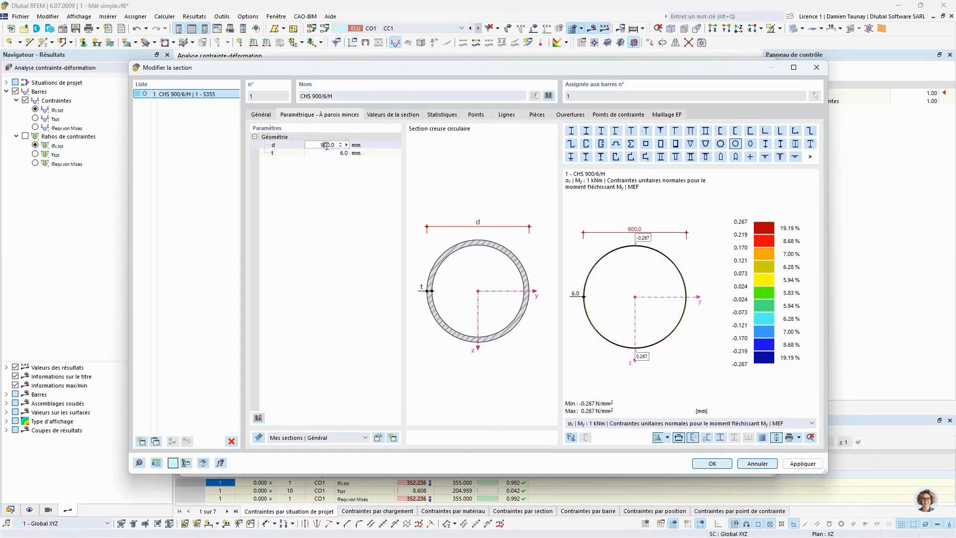
drag(329, 144, 330, 145)
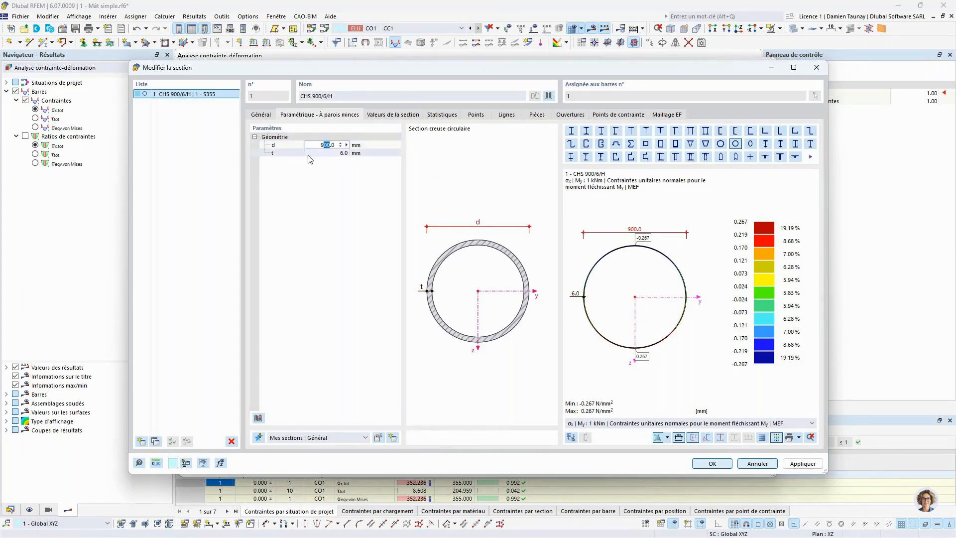
text(80)
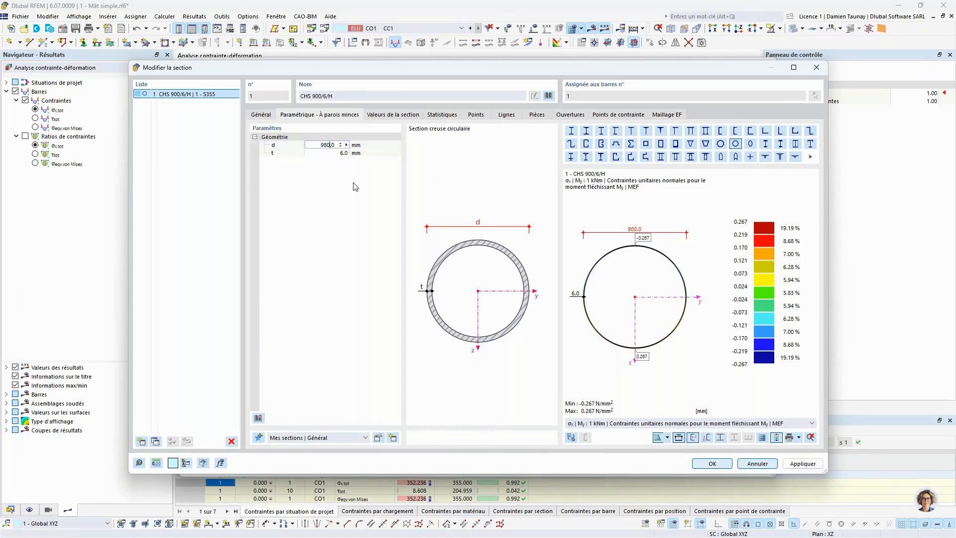
key(Tab)
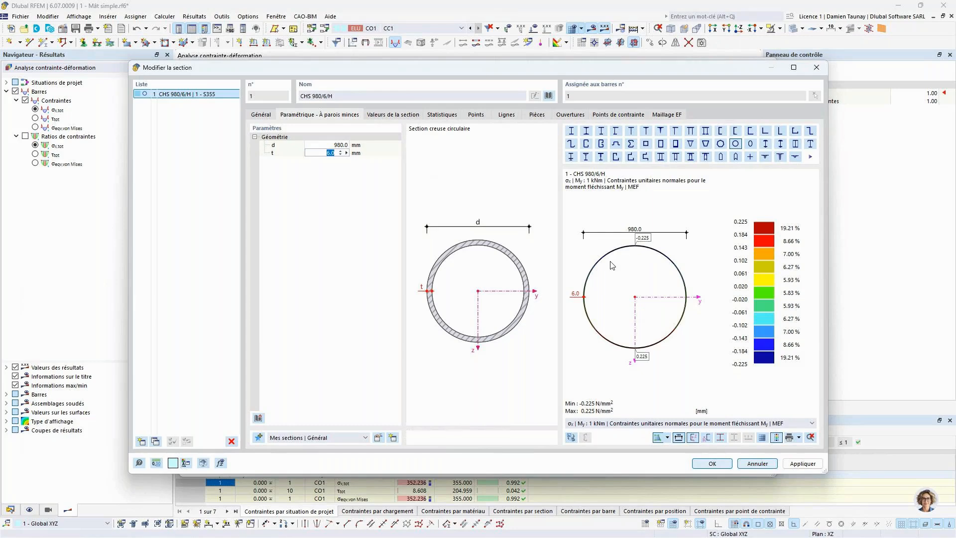
click(710, 463)
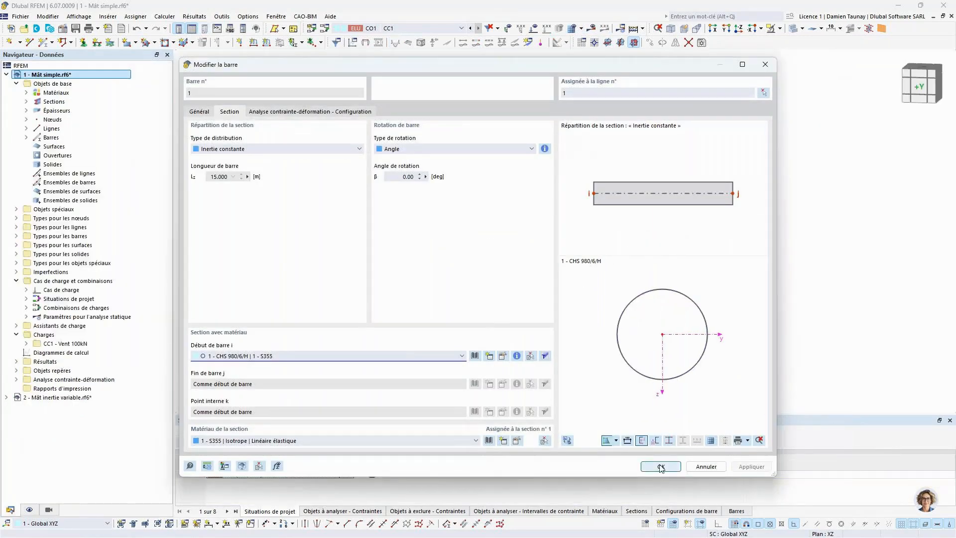
click(662, 464)
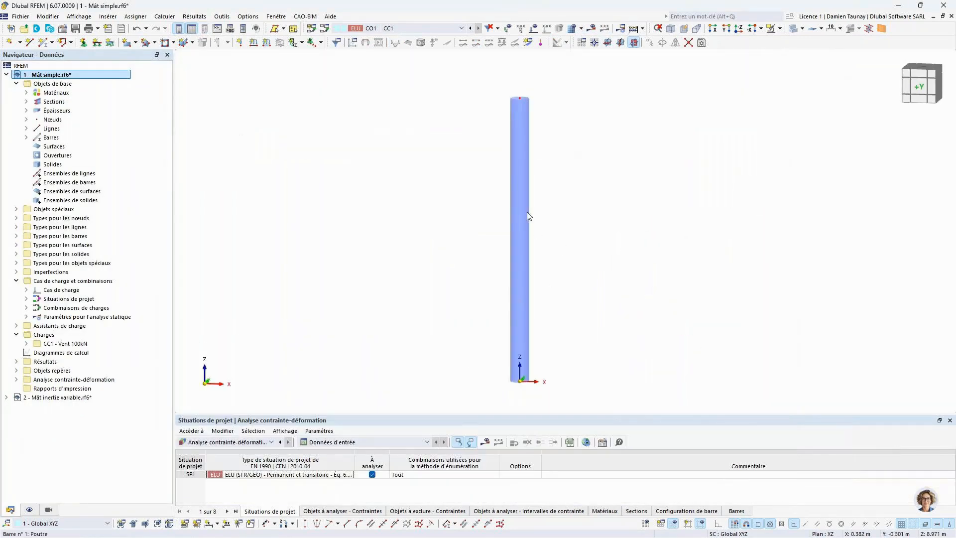
Check the mass of the resized mast in the selected objects information.
right_click(526, 211)
click(546, 274)
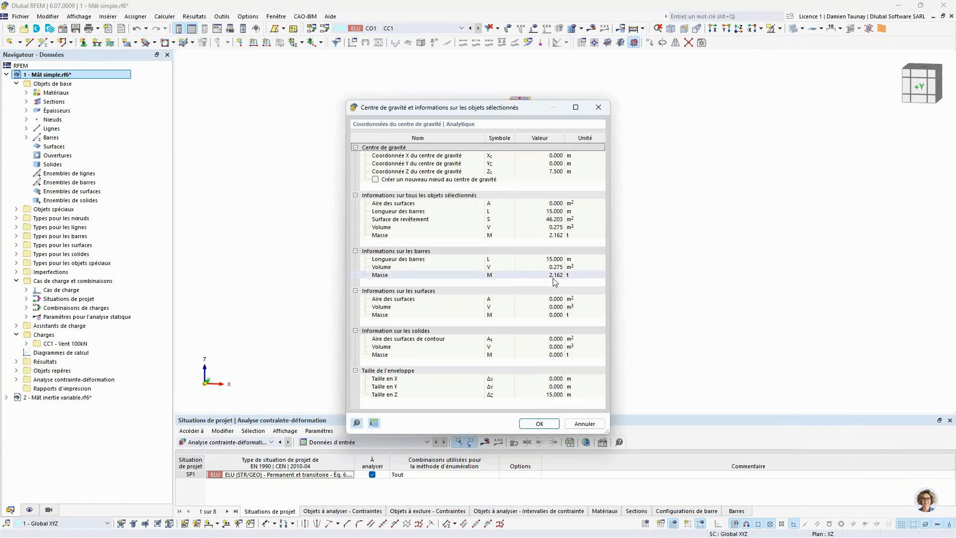
click(540, 424)
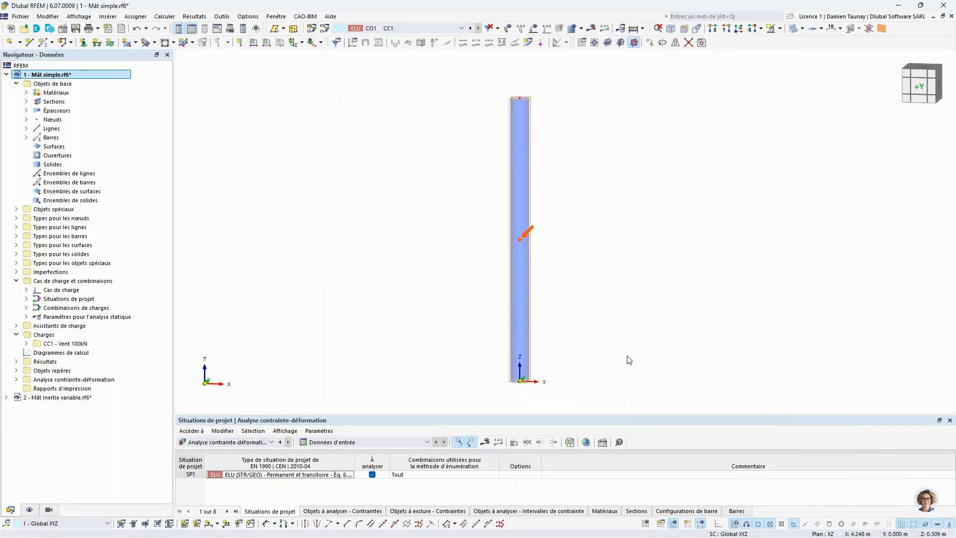
Recalculate the stress-strain results and open the analysis input data for the sections.
click(486, 442)
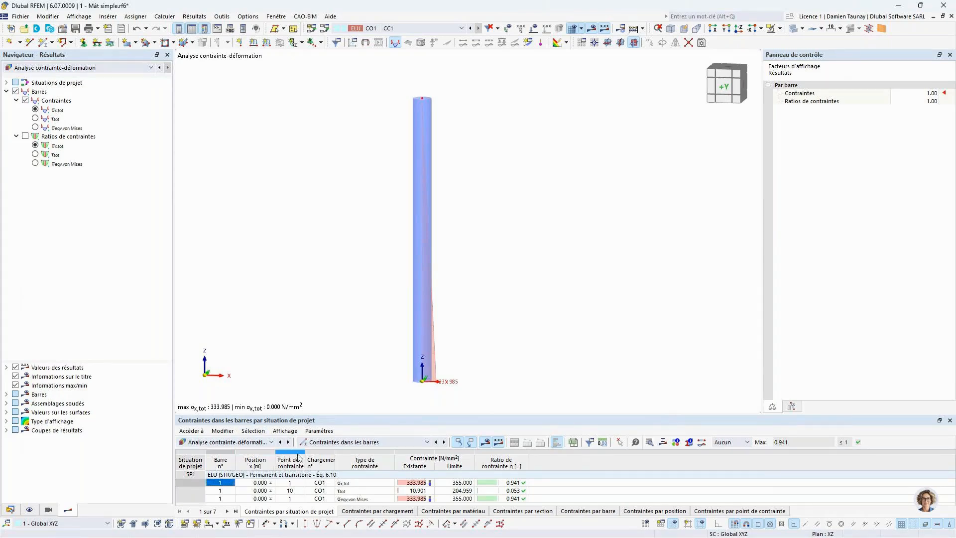
click(315, 442)
click(325, 452)
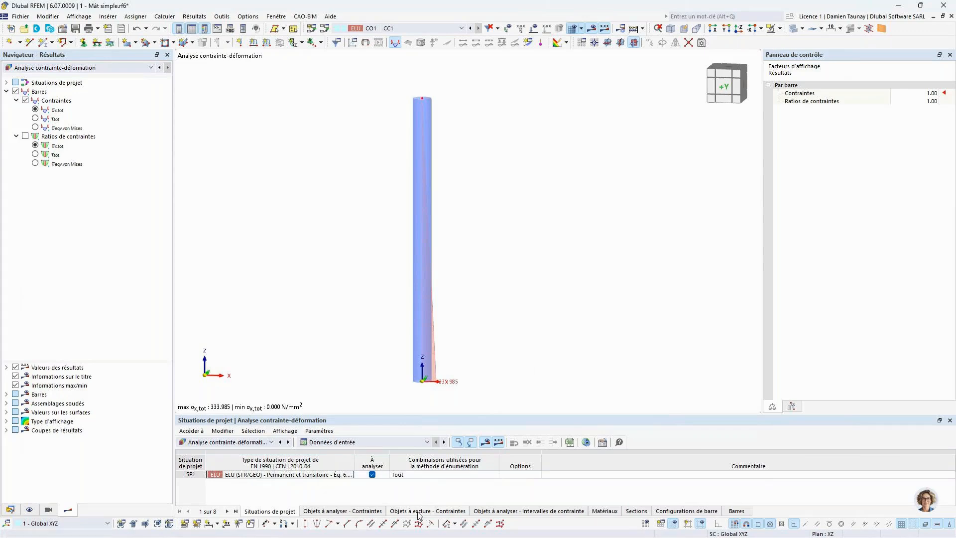
click(636, 512)
click(635, 451)
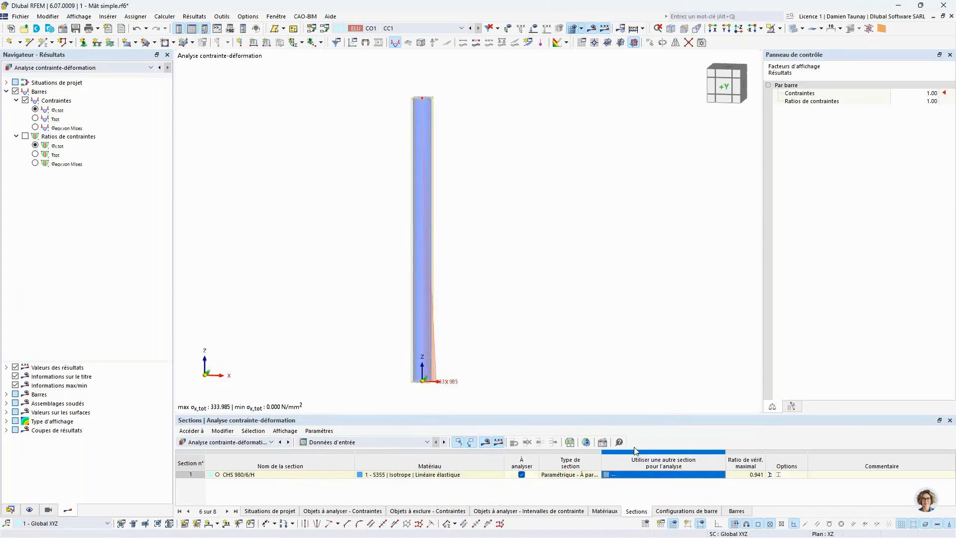
Choose the option to optimise within the current CHS series as the section used for the analysis.
click(674, 474)
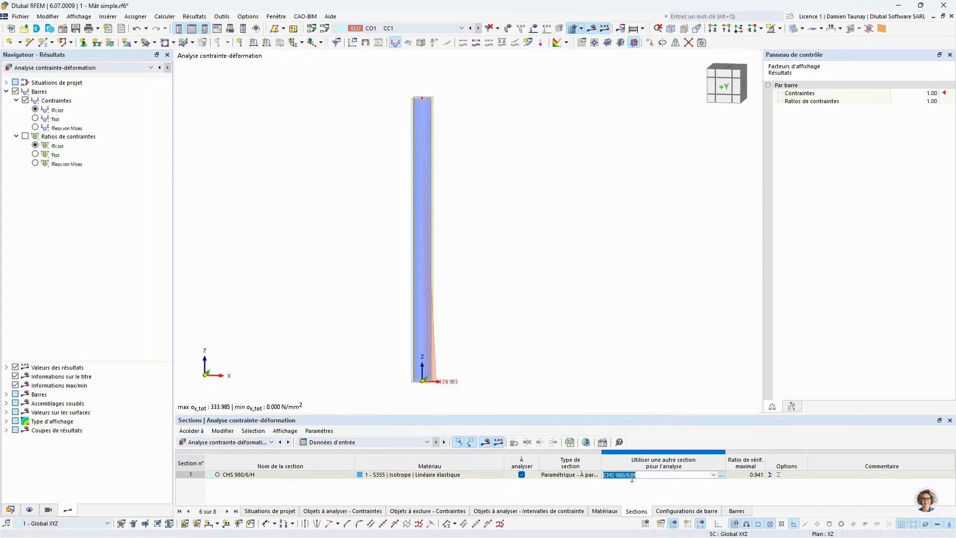
click(713, 474)
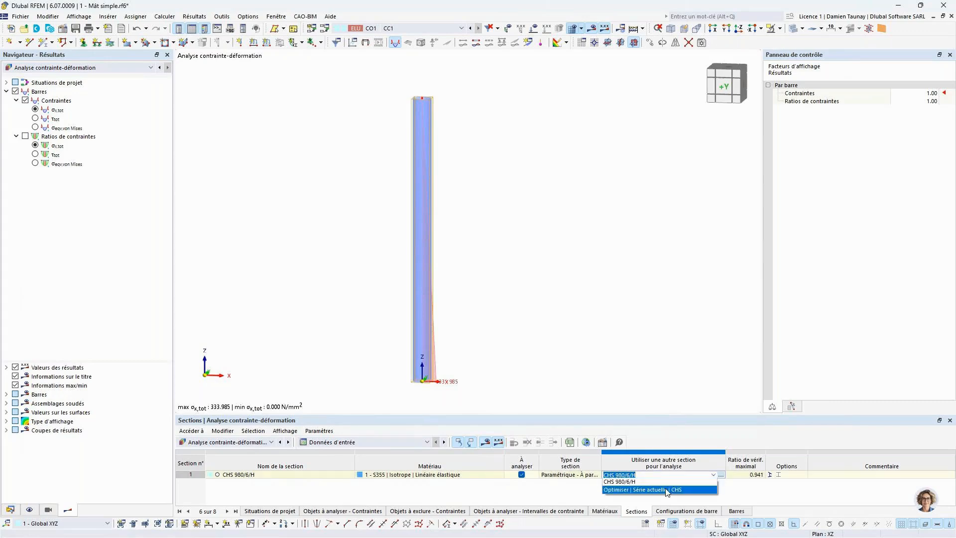
click(646, 490)
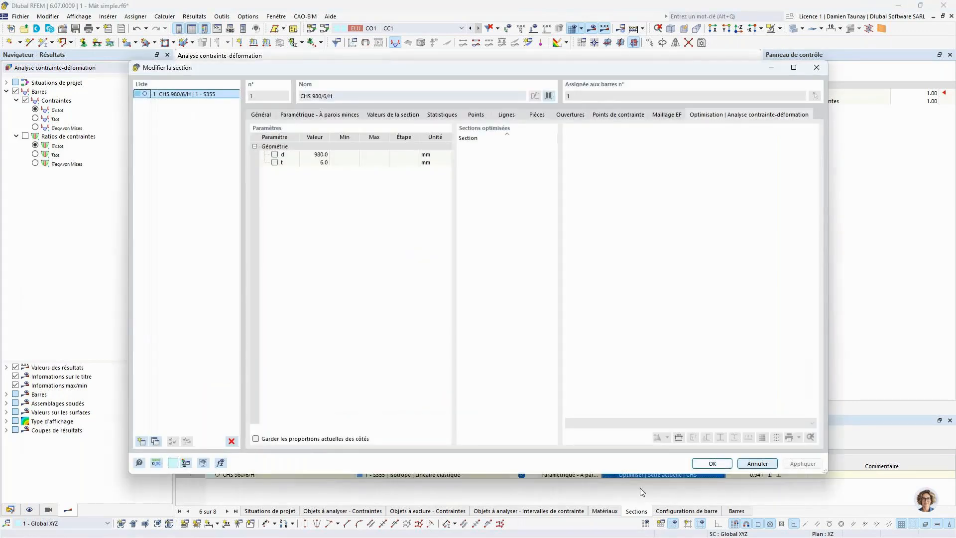
Enable optimisation of the diameter d with a minimum of 900 mm, a maximum of 1300 mm and a step of 20 mm.
click(274, 154)
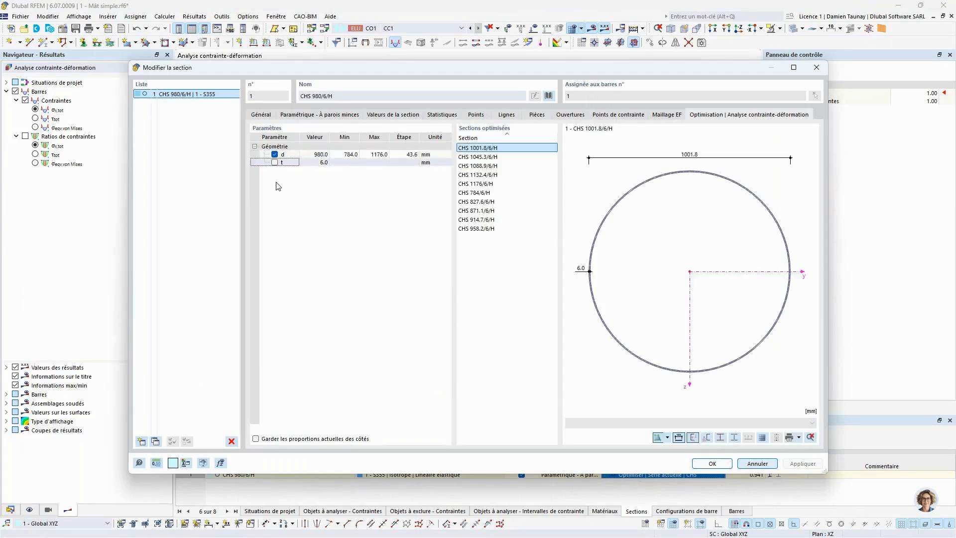
click(275, 162)
click(347, 155)
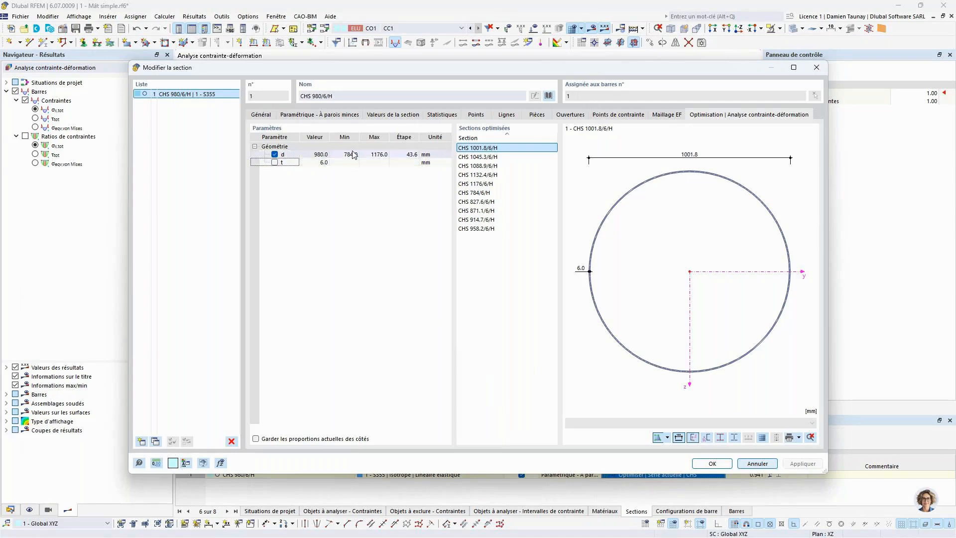
text(90)
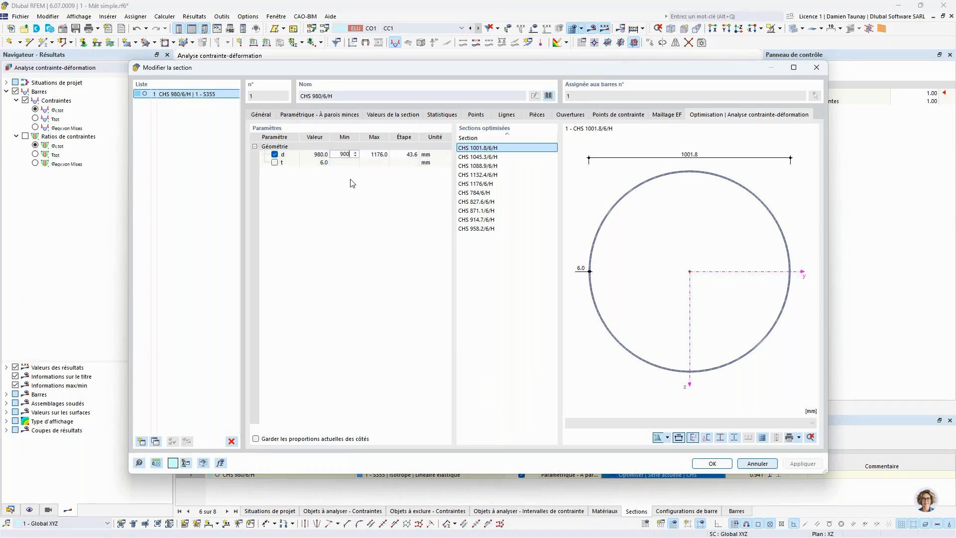
text(0)
key(Tab)
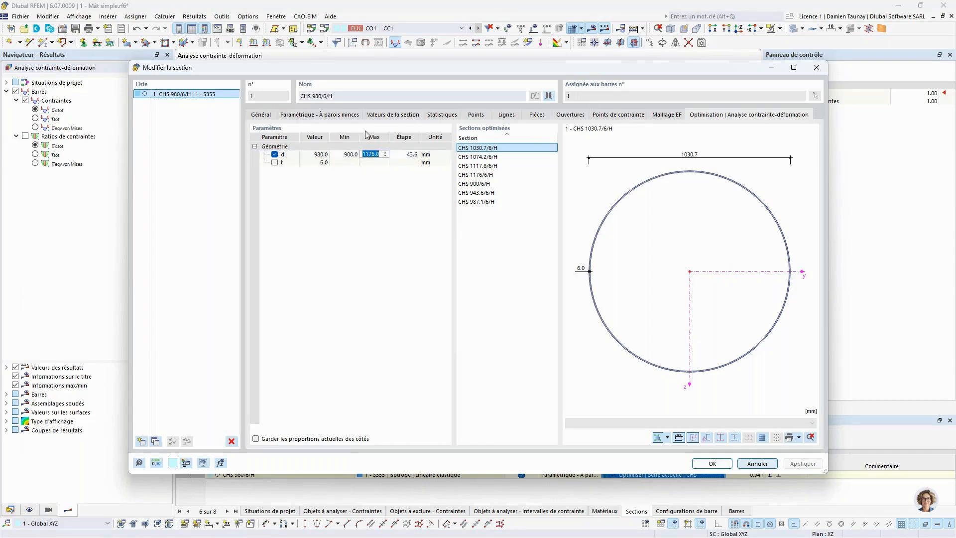
text(1)
key(Tab)
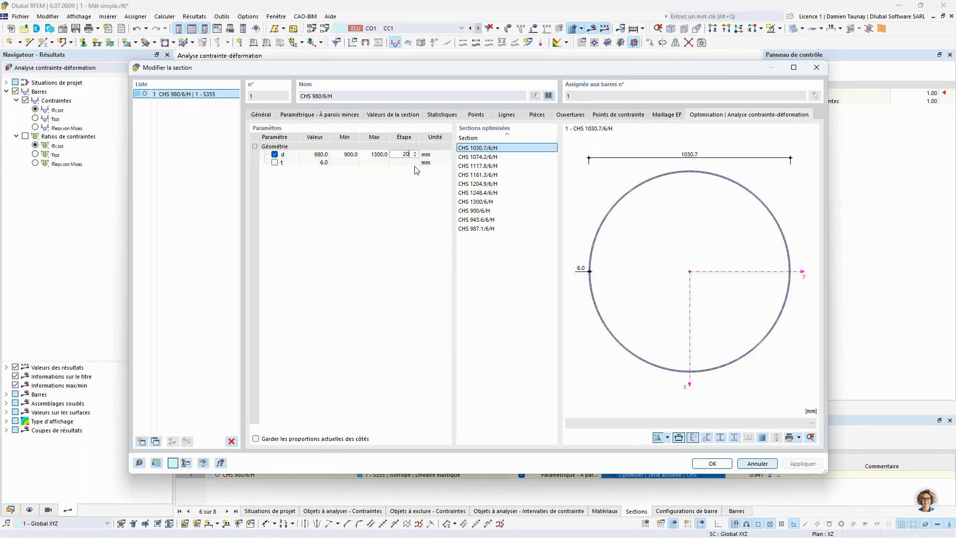
key(Return)
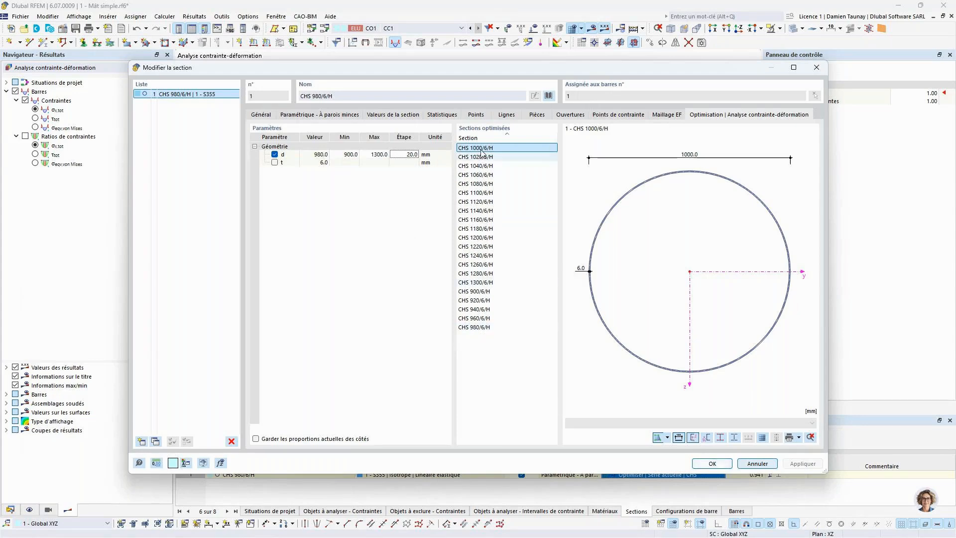
Accept the section optimisation settings and delete the mesh to clear the existing results.
click(711, 464)
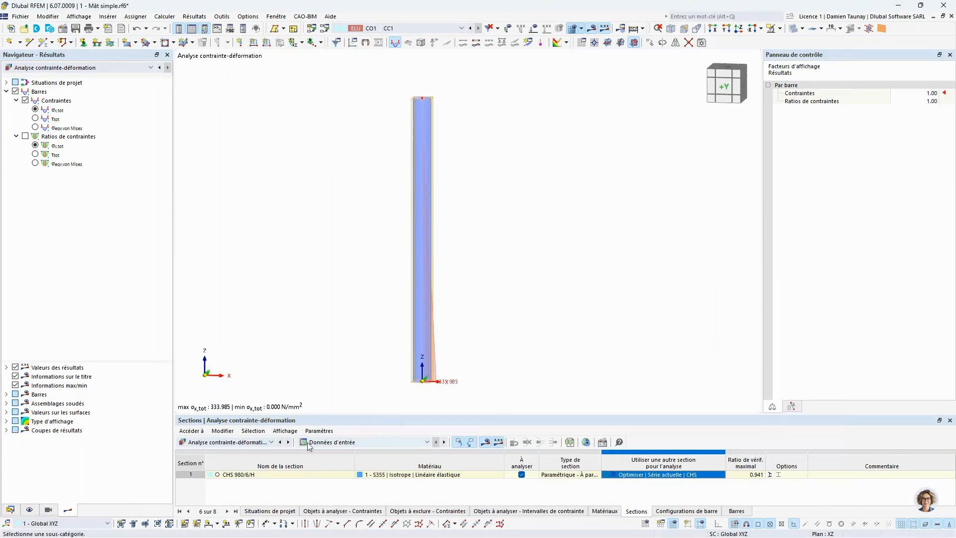
click(626, 487)
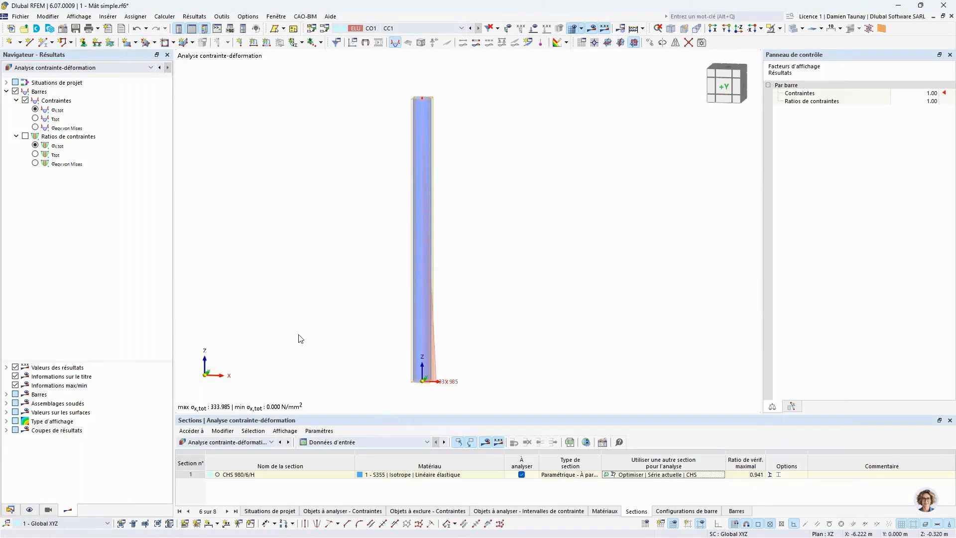
click(194, 17)
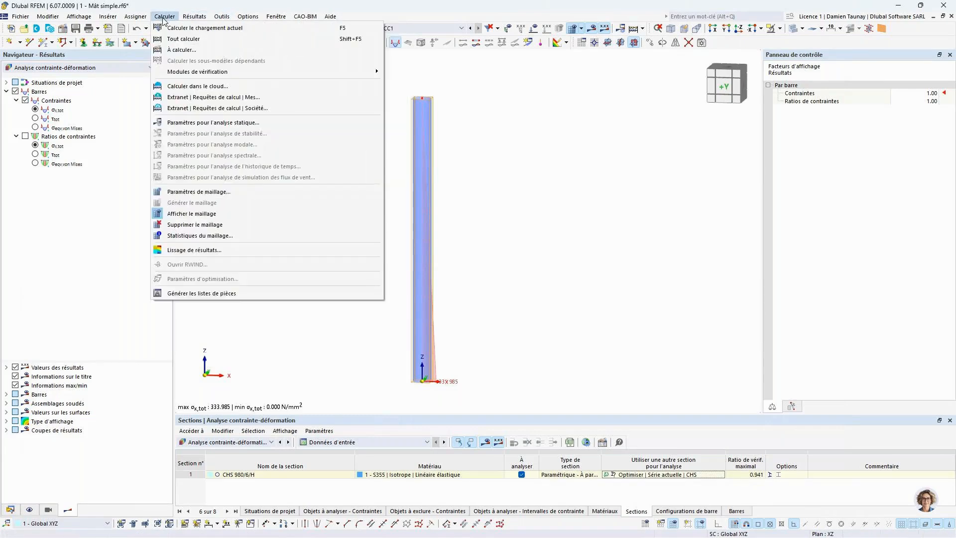
click(164, 18)
click(164, 18)
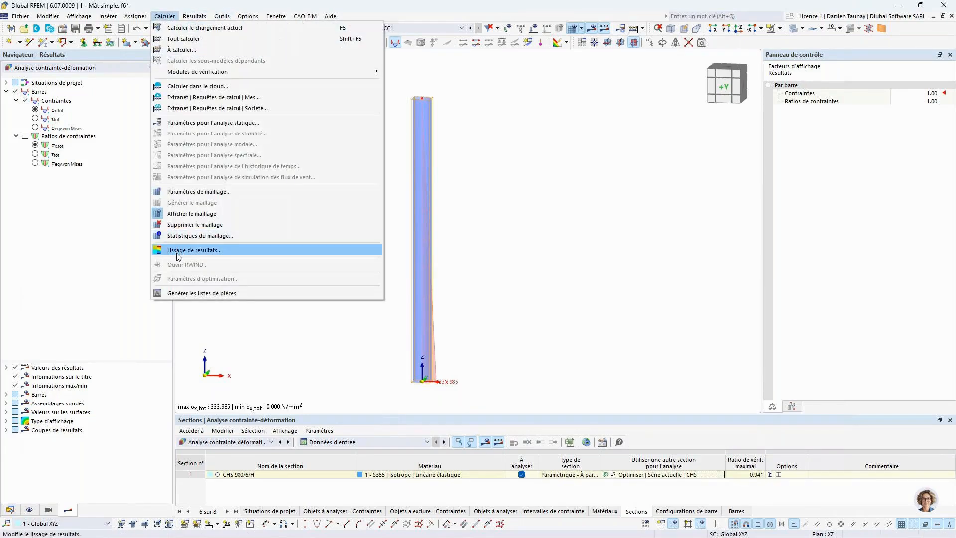
click(634, 264)
click(164, 19)
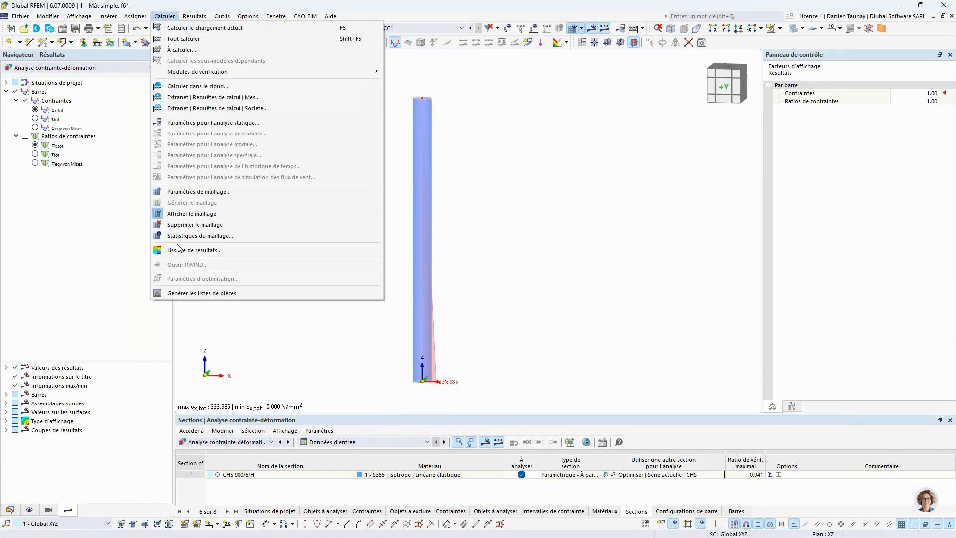
click(195, 224)
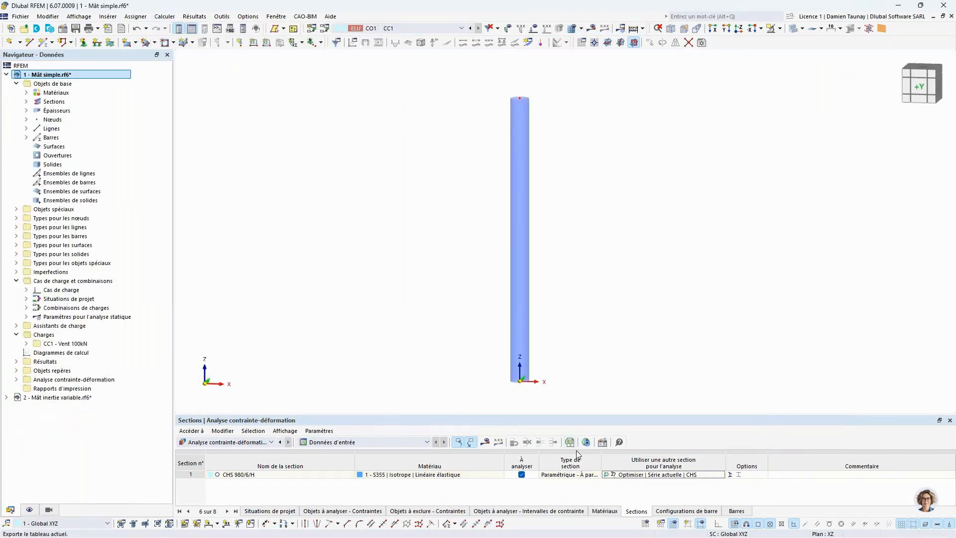
Recalculate the stress-strain analysis and return to the input data for the sections.
click(485, 442)
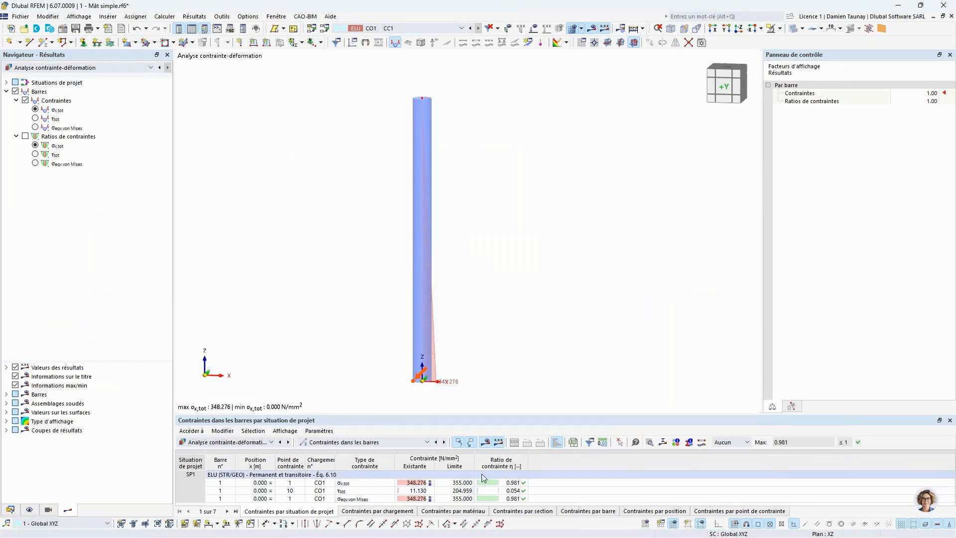
click(321, 442)
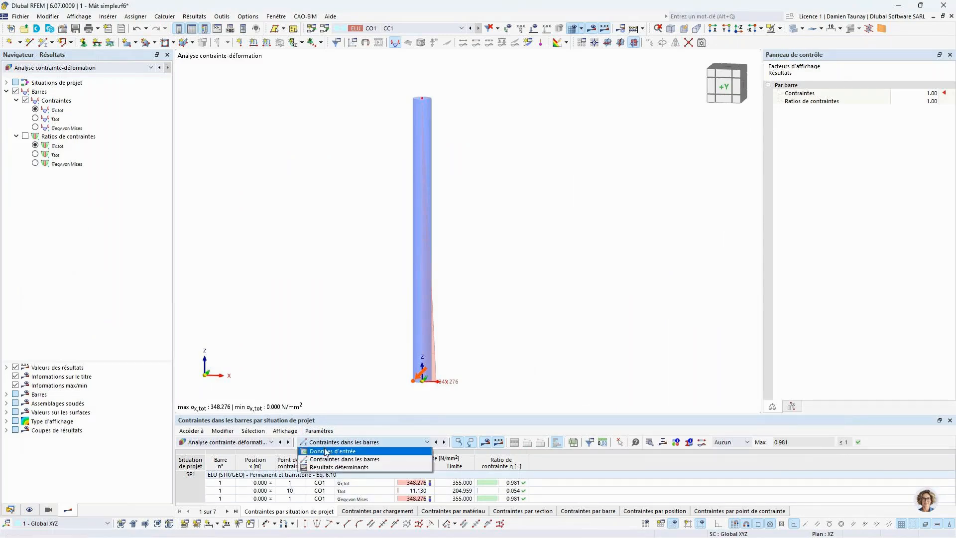
click(331, 451)
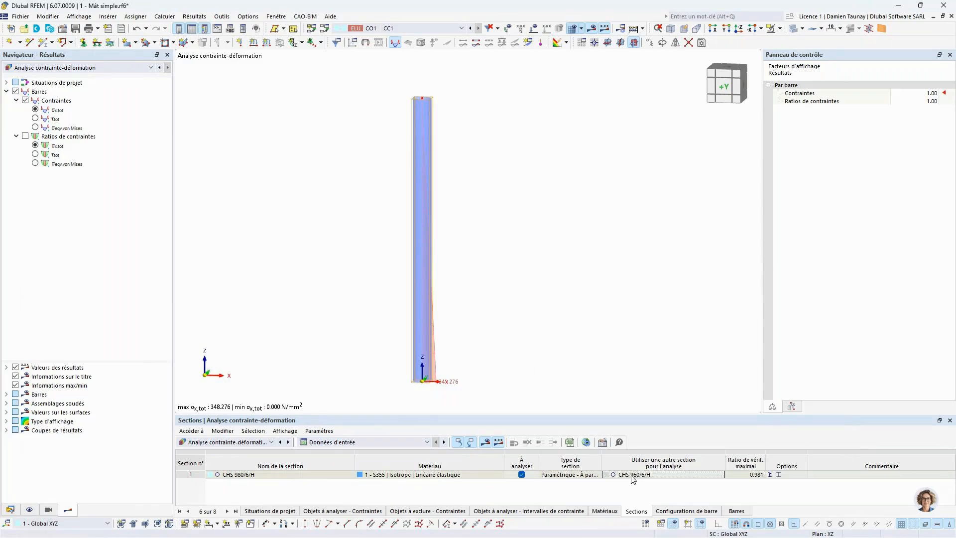
Apply the optimised section from the stress-strain analysis to the model for section 1.
click(570, 474)
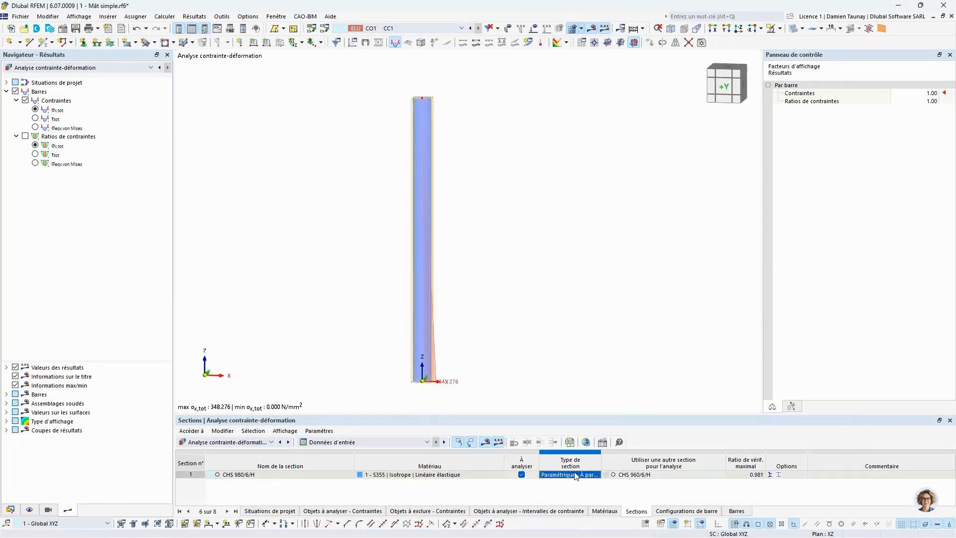
right_click(596, 478)
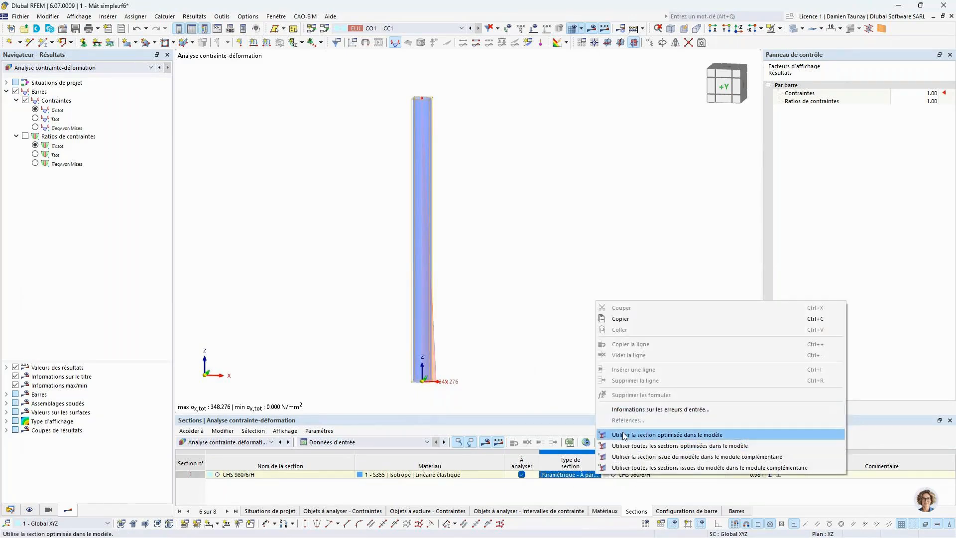
click(626, 446)
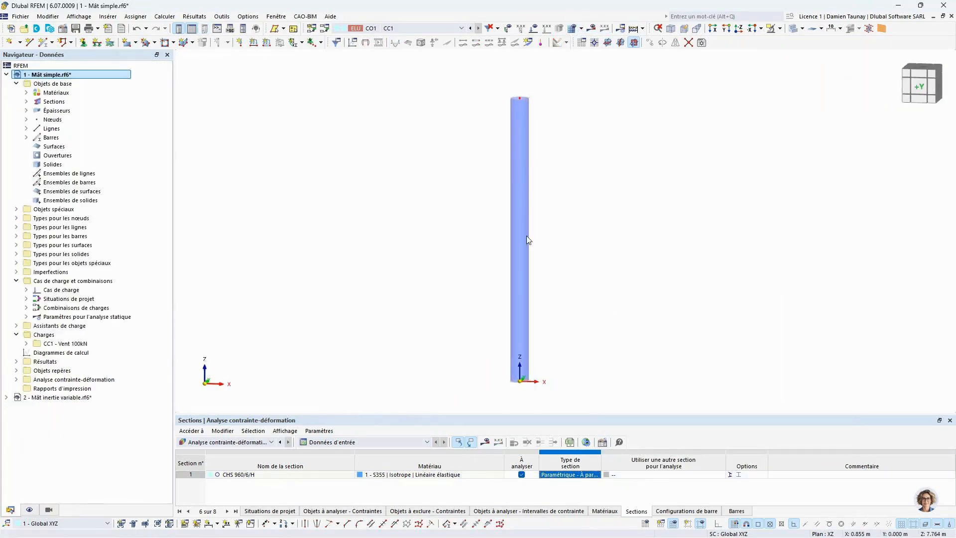
Recalculate the stress-strain results and check the optimised mast's mass in the selected objects information.
click(483, 441)
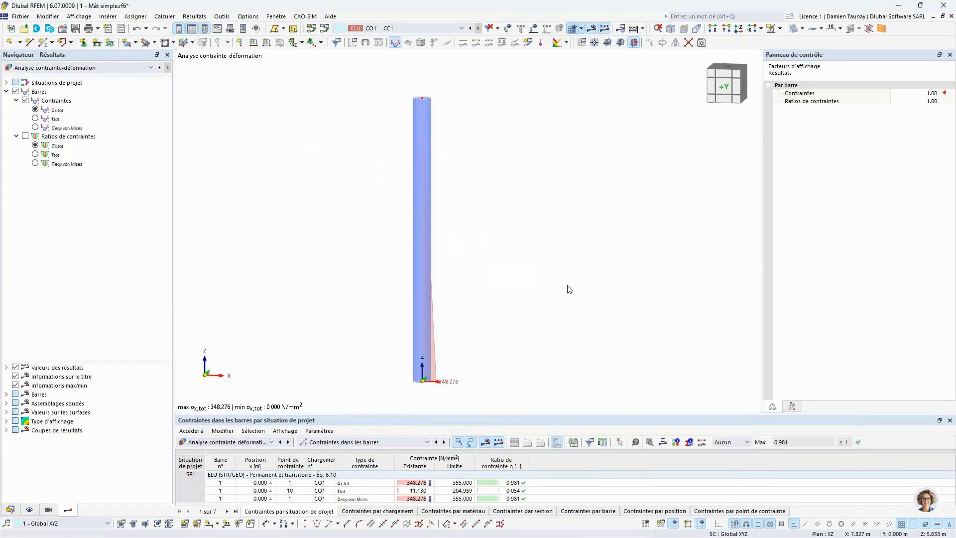
right_click(418, 224)
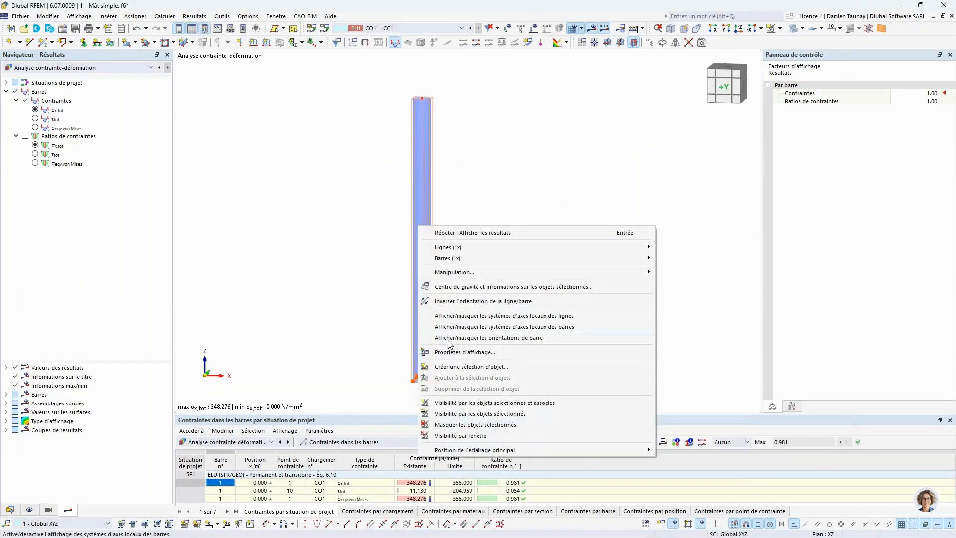
click(438, 288)
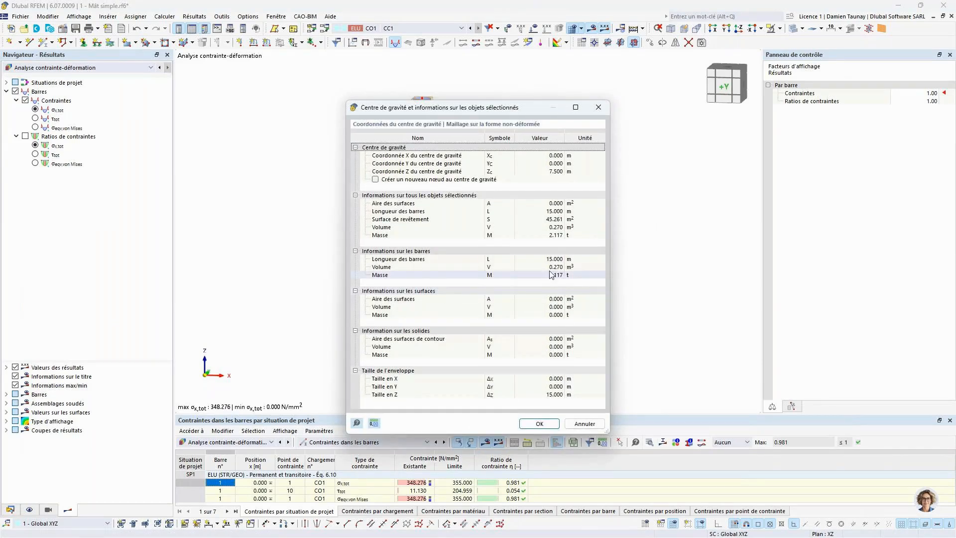
click(599, 108)
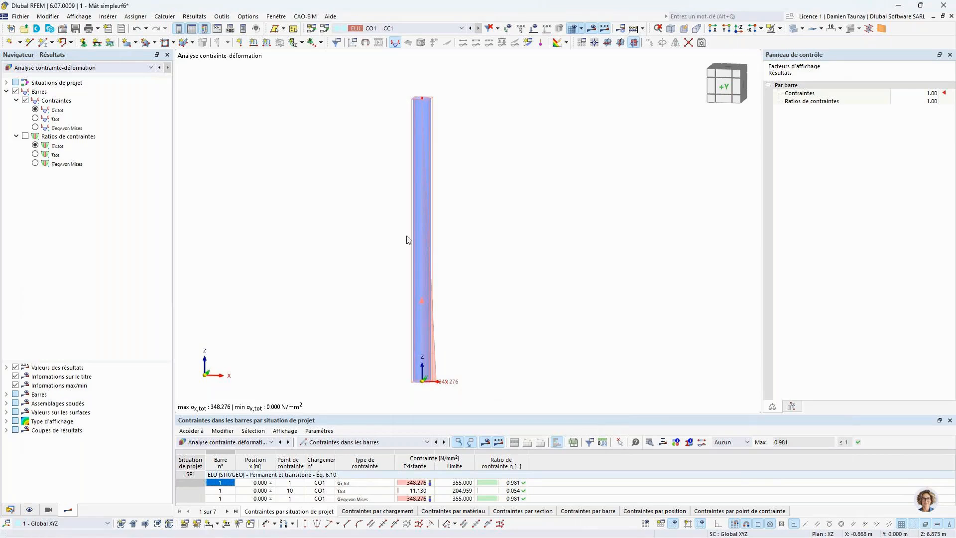
Show the mast as a wireframe and display the σx,tot stress ratios instead of the stresses.
click(795, 30)
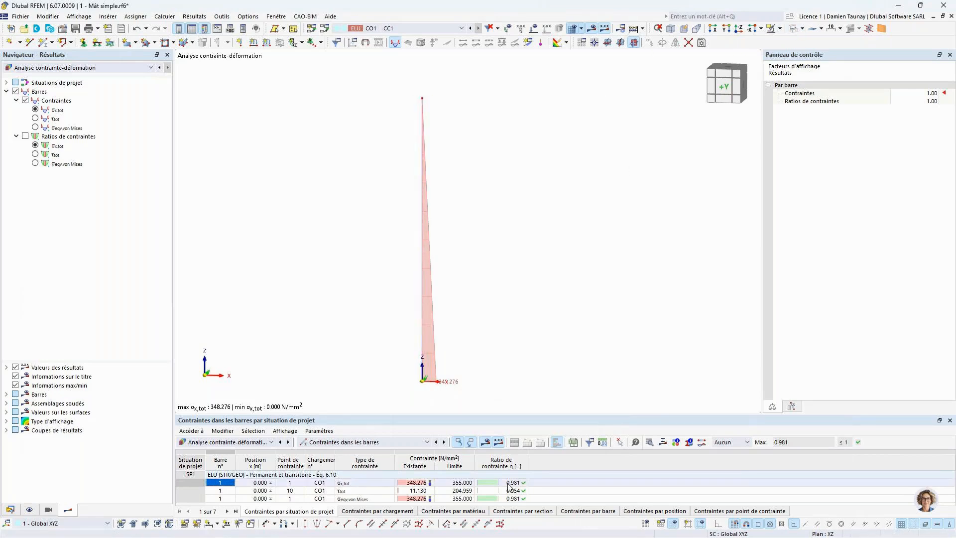
click(25, 136)
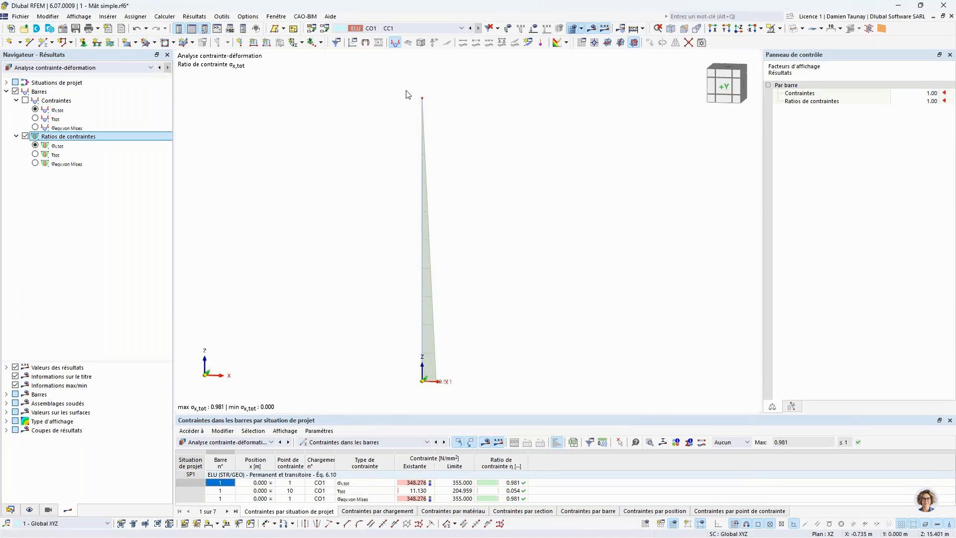
Switch to the Mât inertie variable model and review the tapered member's section distribution and start and end sections.
click(11, 510)
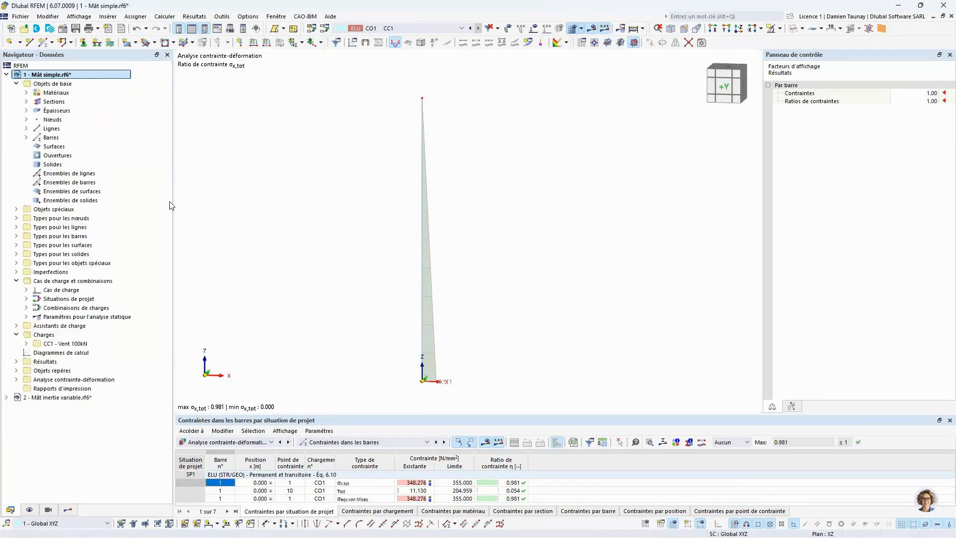
double_click(44, 397)
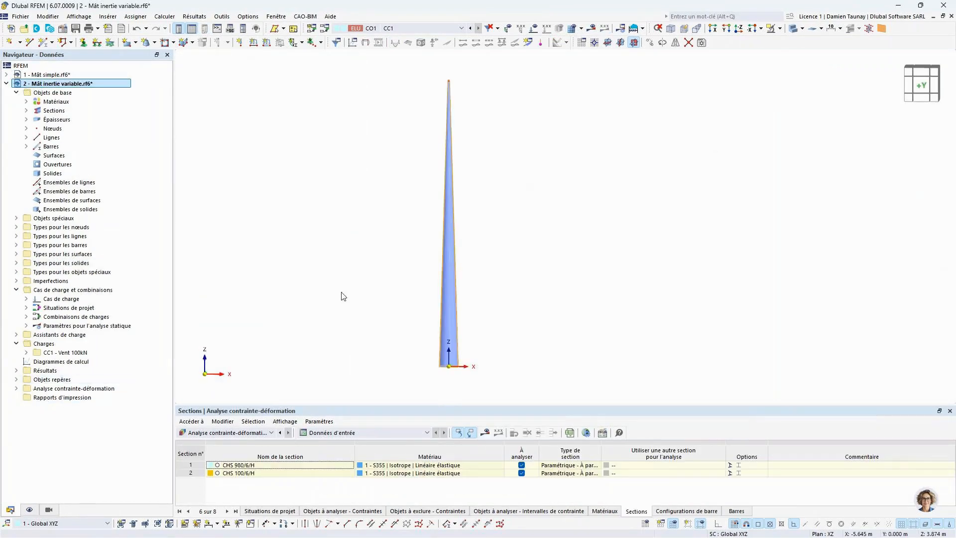
double_click(449, 228)
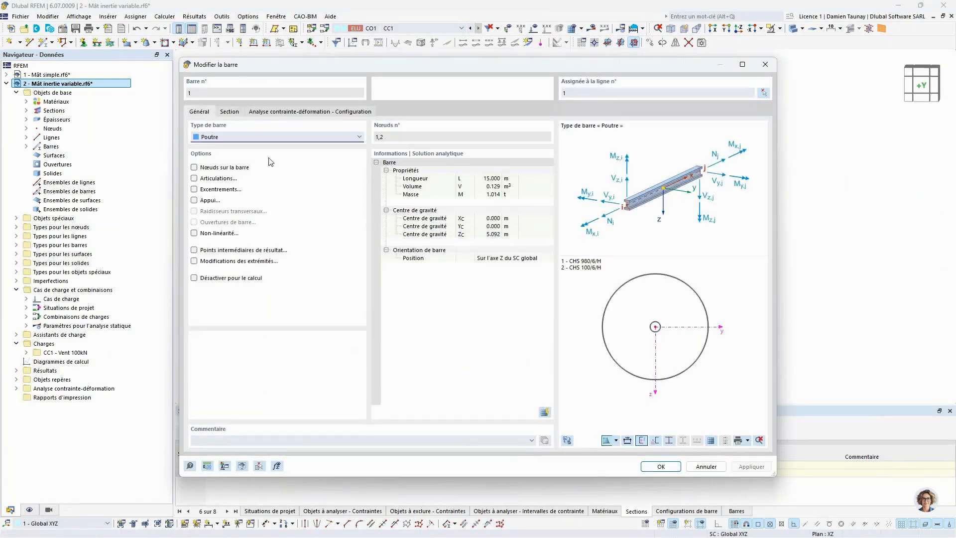
click(230, 113)
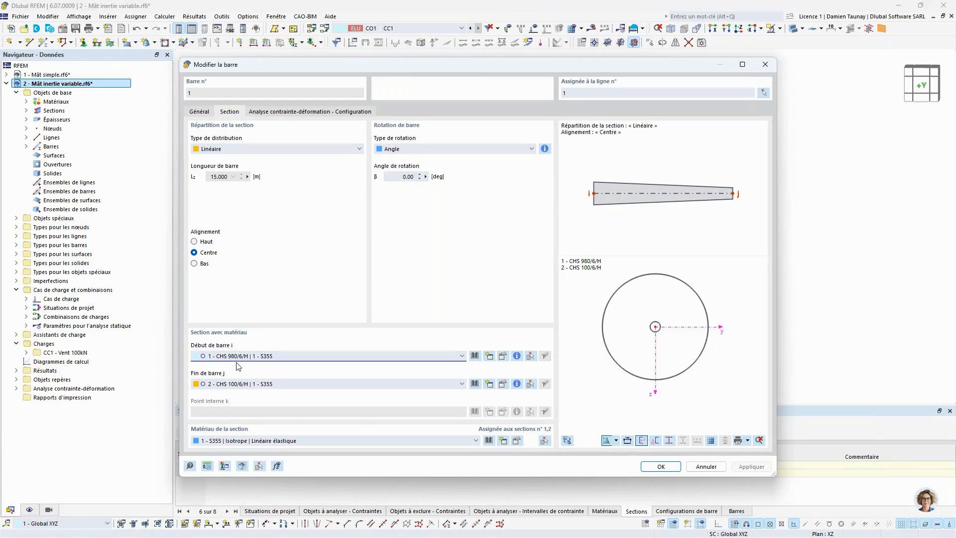
click(669, 466)
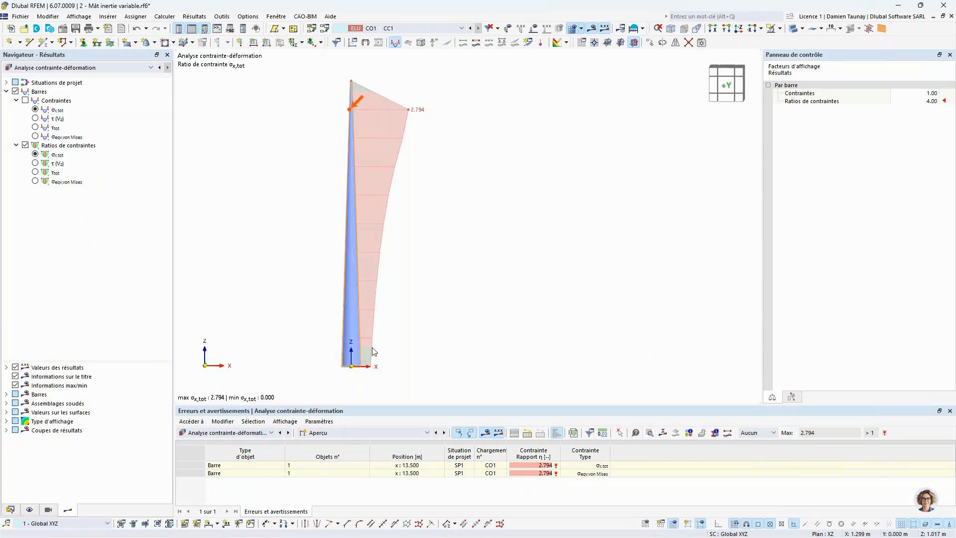
Show the tapered mast as a wireframe and examine its τ(Vz) stress ratios, then its σx,tot ratios.
click(795, 30)
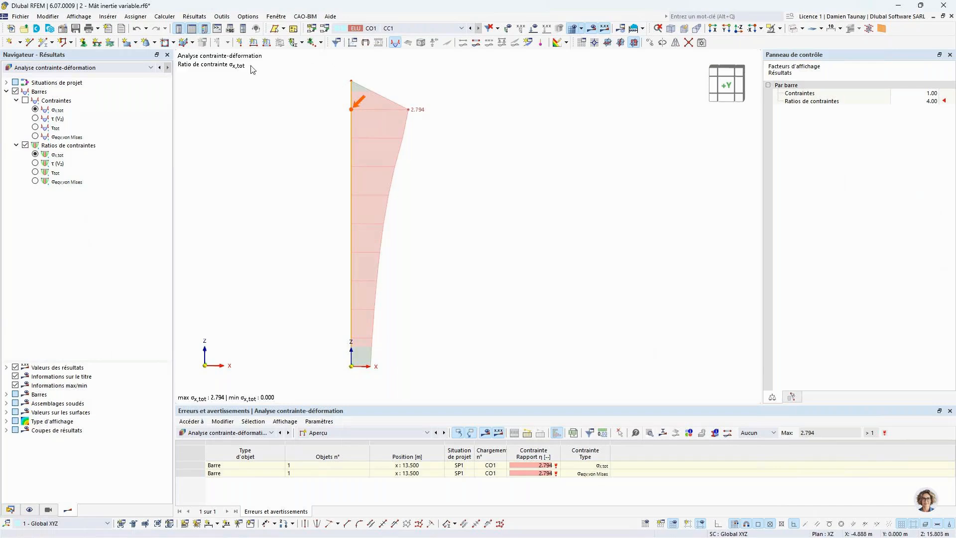
click(35, 162)
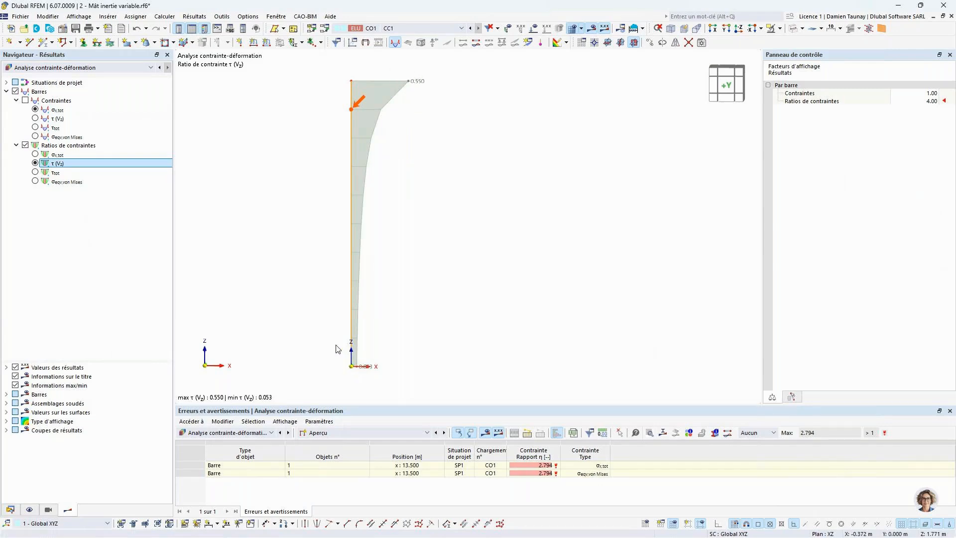
click(36, 154)
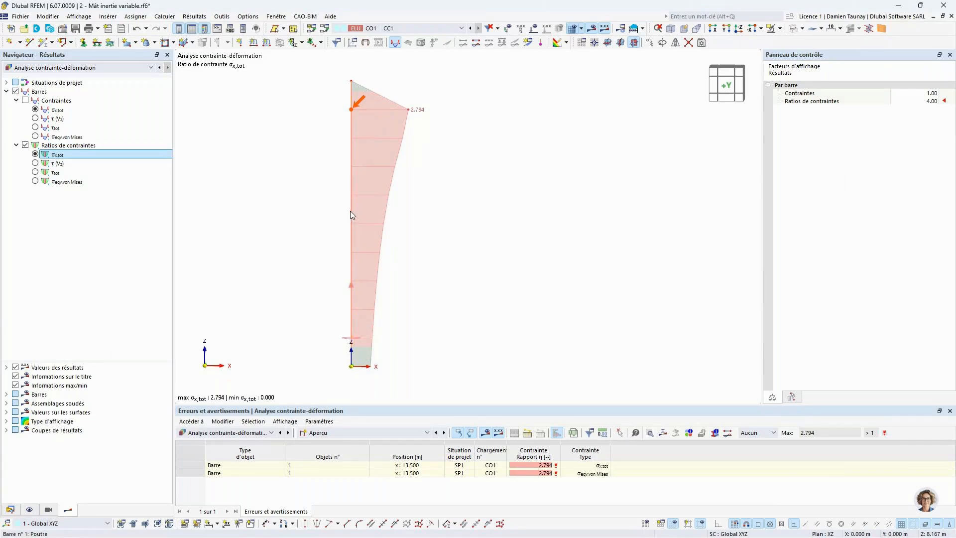
Change the section at end j of the tapered member to CHS 300/6/H.
double_click(353, 97)
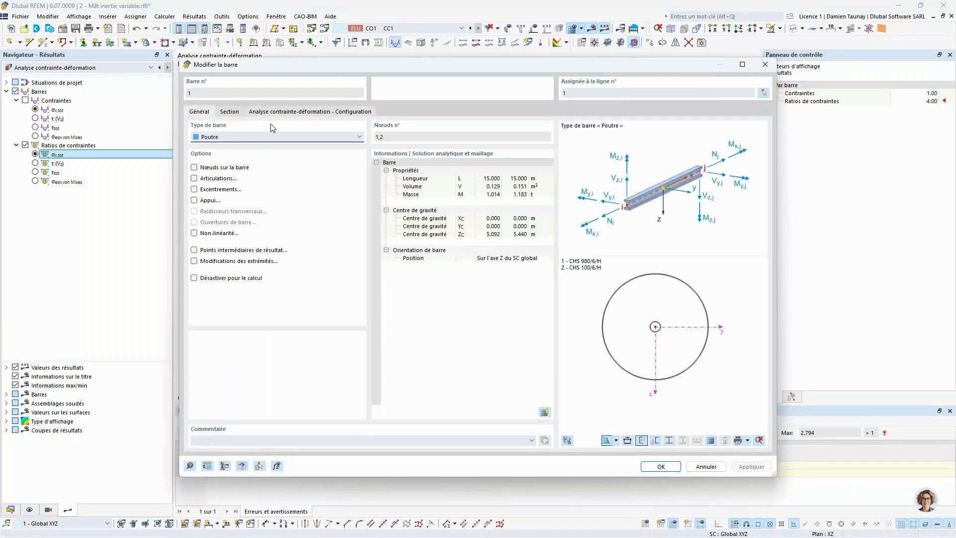
click(230, 112)
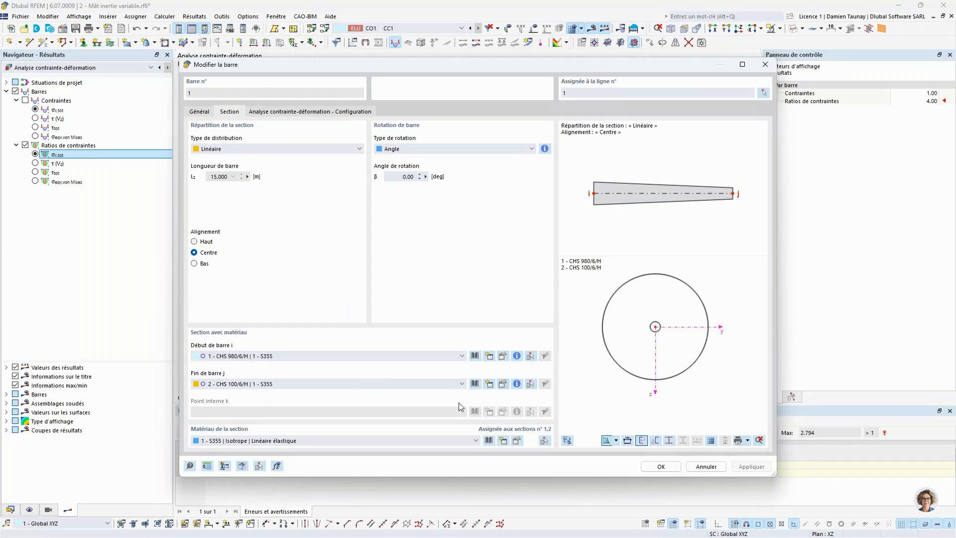
double_click(297, 384)
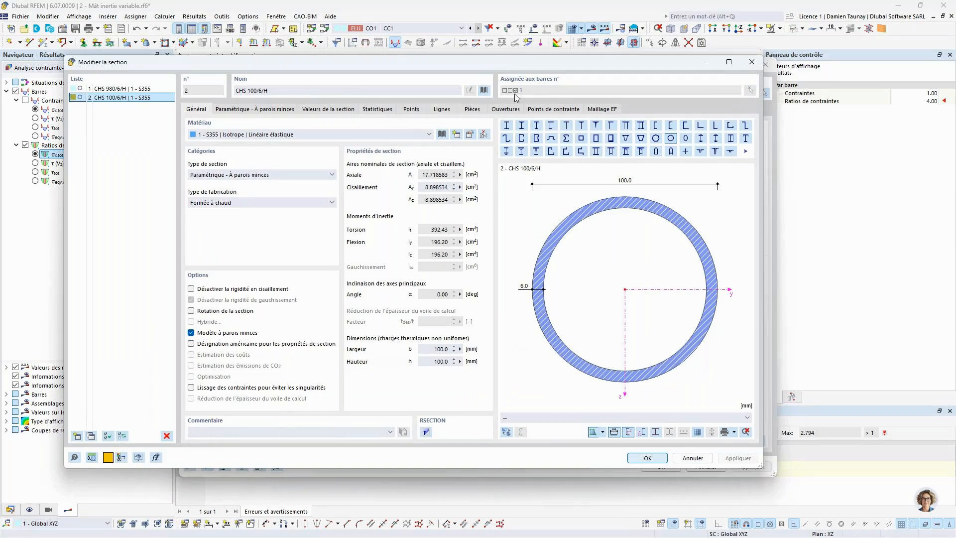
click(258, 90)
text(30)
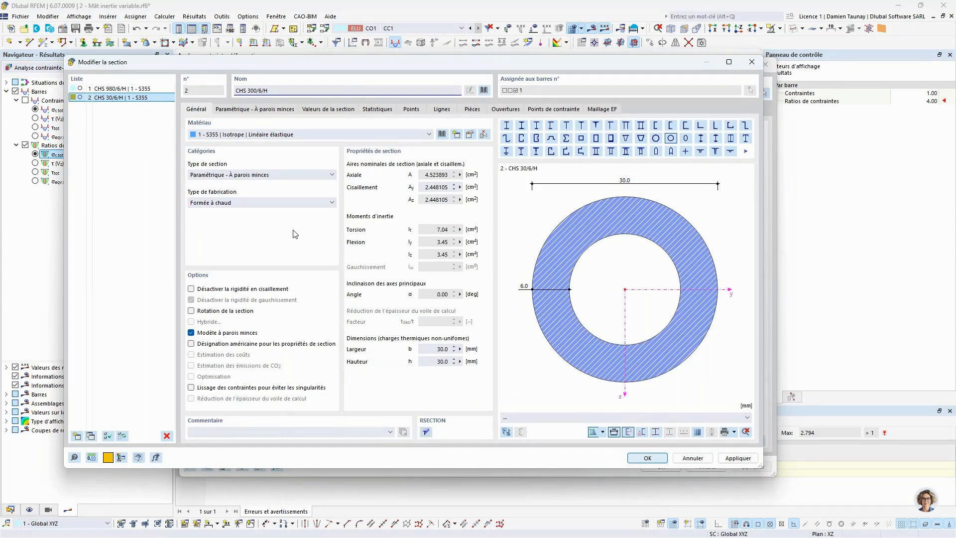
click(657, 458)
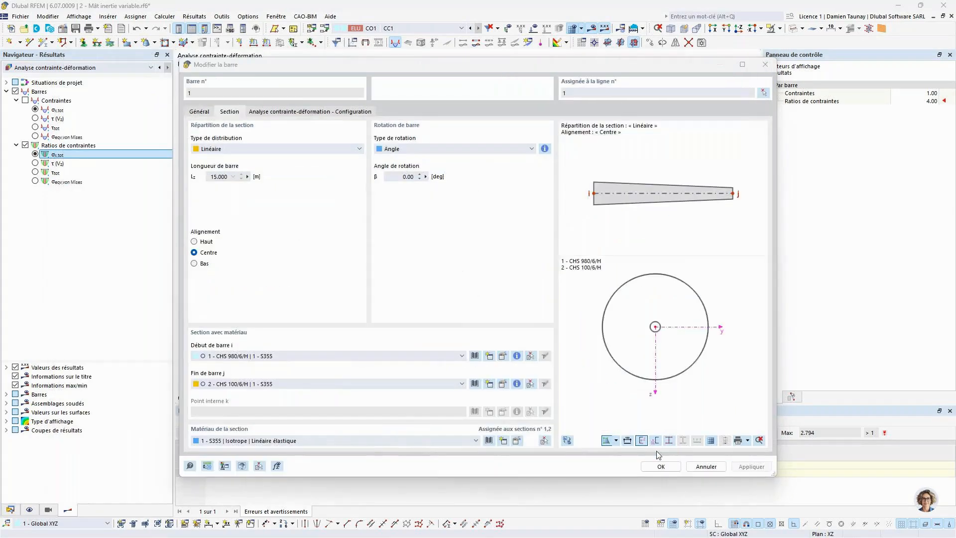
click(662, 468)
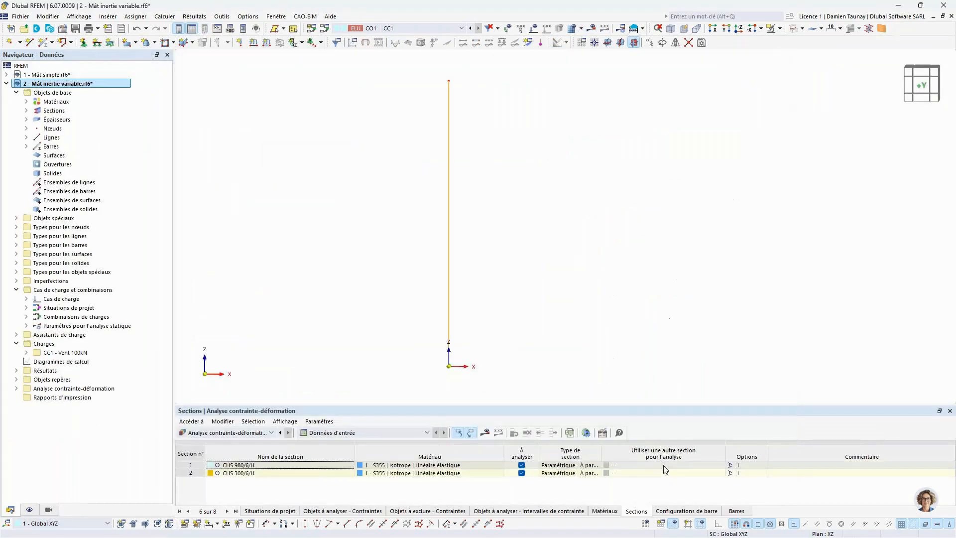
Restore the solid display of the tapered mast and recalculate its stress-strain results.
click(798, 30)
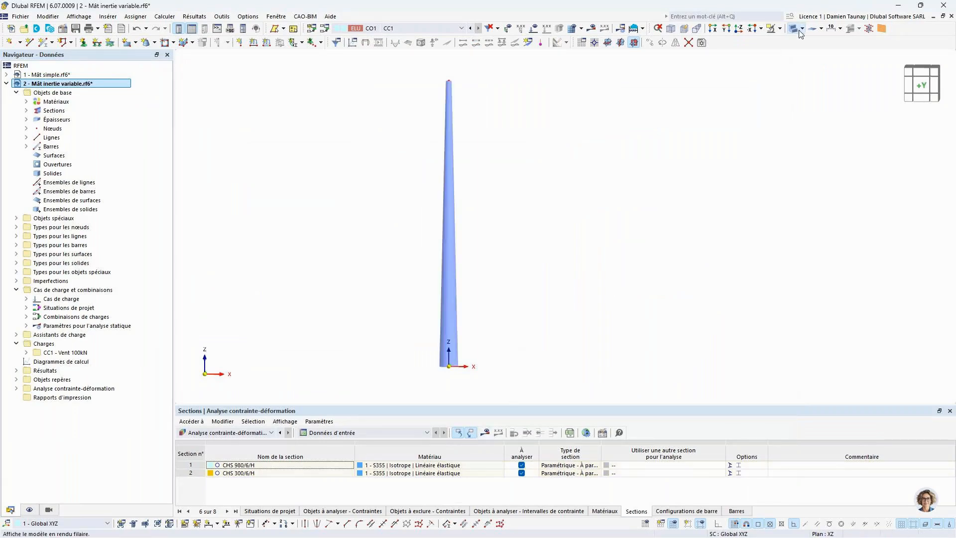
click(486, 432)
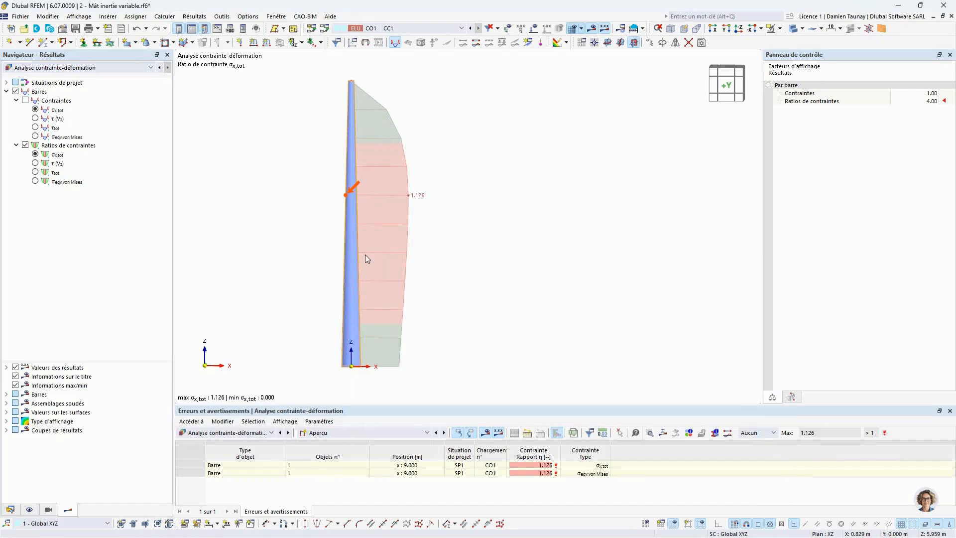
mouse_move(359, 244)
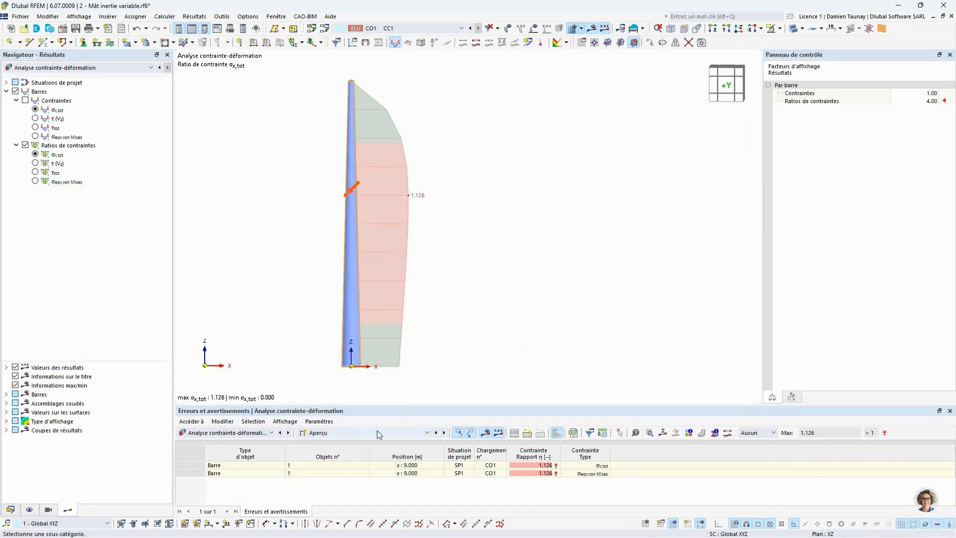
Switch to the Mât simple model and review the stress-strain global settings, including the maximum admissible optimisation ratio.
click(11, 509)
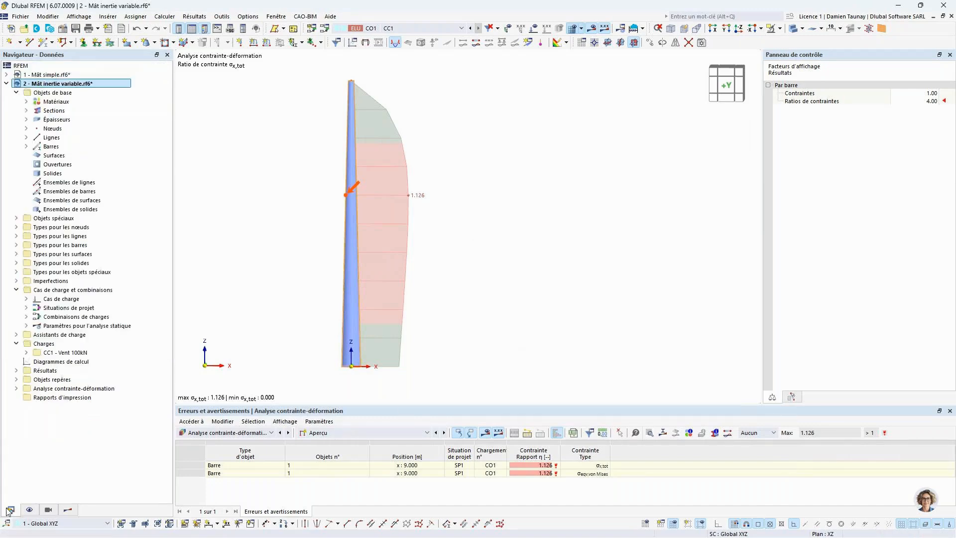
click(44, 74)
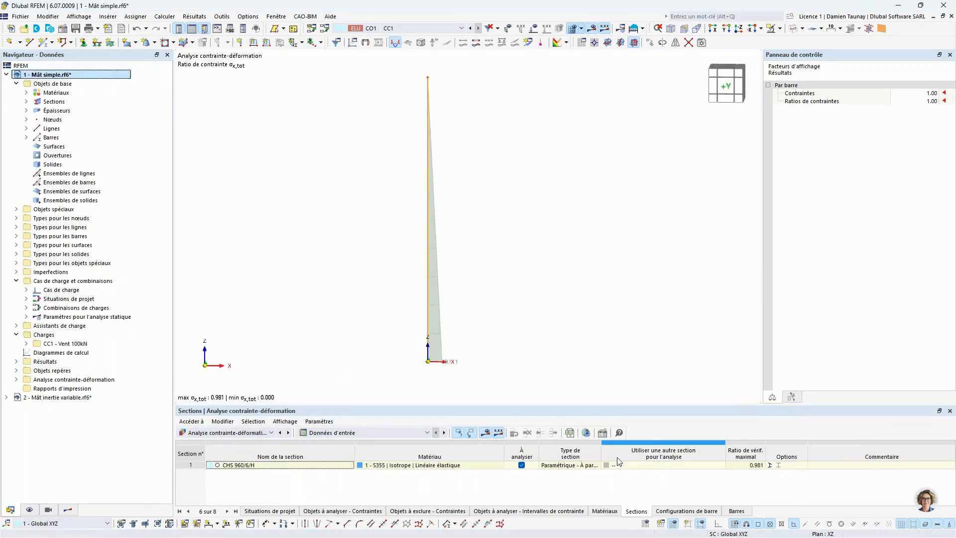
click(587, 433)
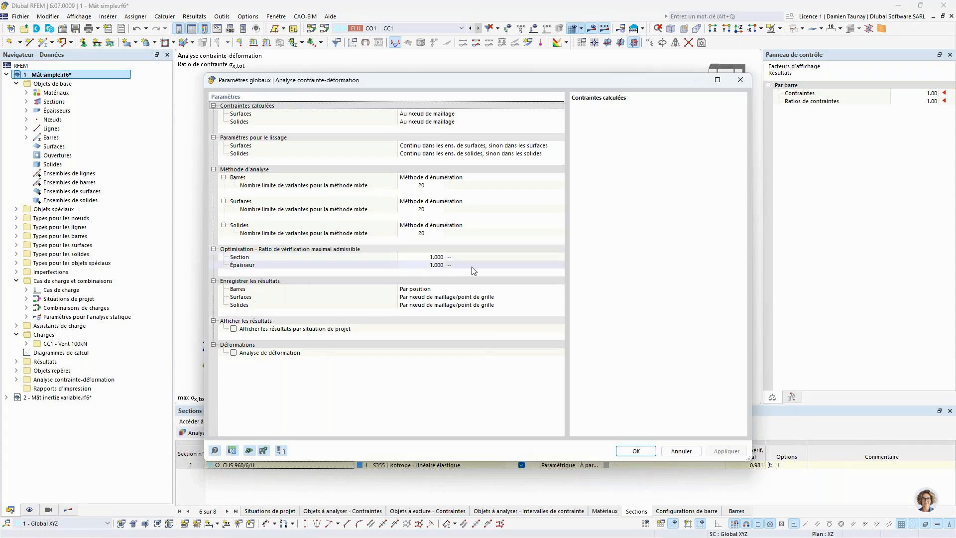
click(636, 450)
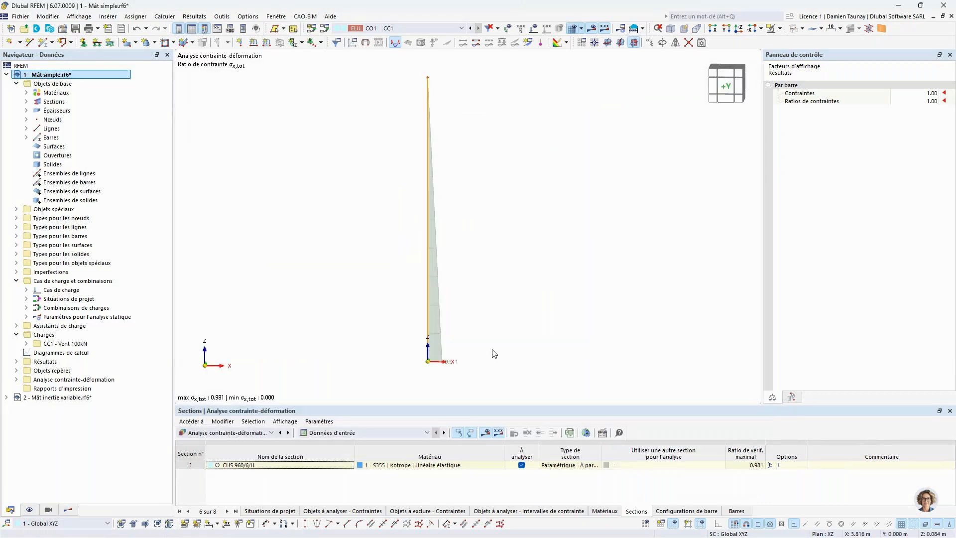
Return to the Mât inertie variable model, delete the tapered member from its line and show the work plane grid.
double_click(37, 398)
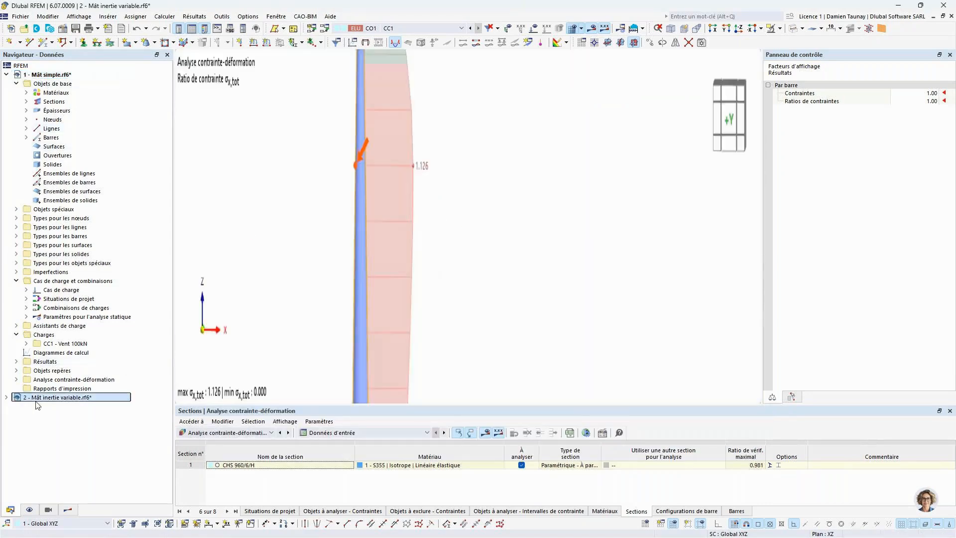
scroll(326, 298, down, 3)
middle_drag(406, 286, 509, 277)
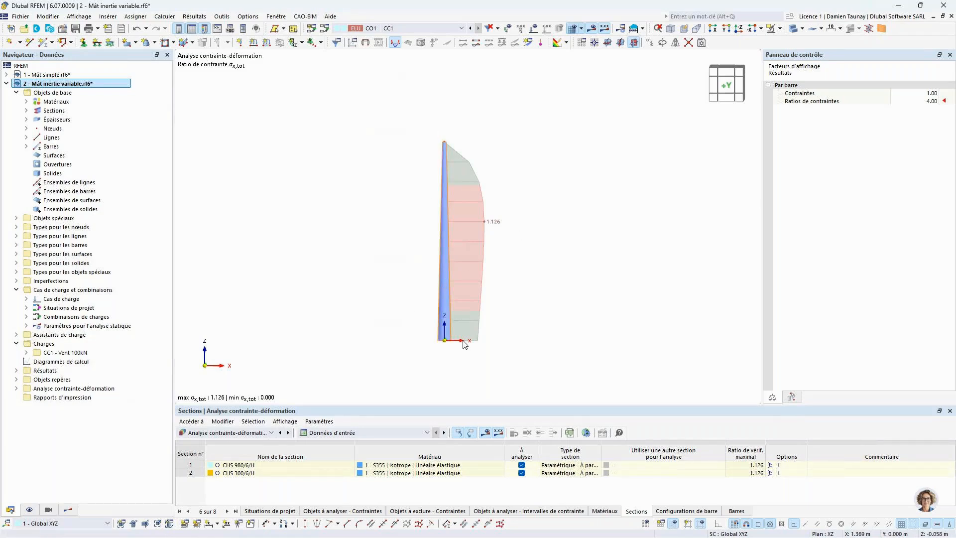
key(Delete)
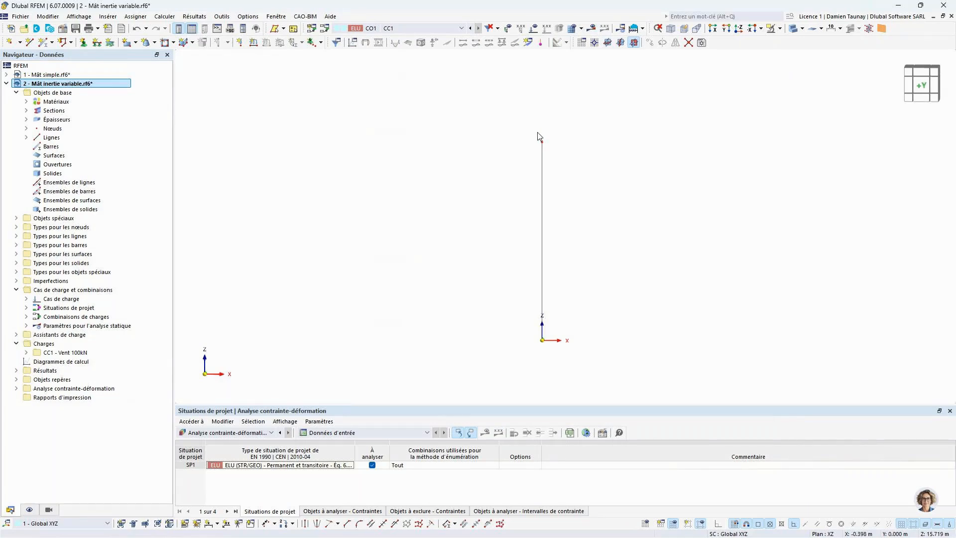
click(646, 523)
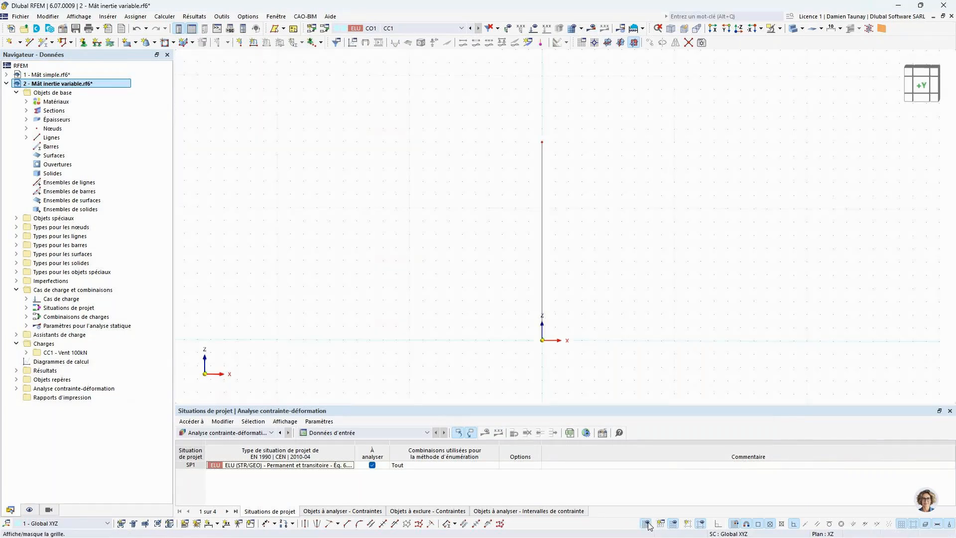
Copy the mast's top node to X = -1 m and its base node alongside, setting the copied base node's X coordinate to -1.5 m.
drag(551, 150, 528, 142)
ctrl+drag(542, 340, 515, 341)
double_click(515, 339)
double_click(404, 238)
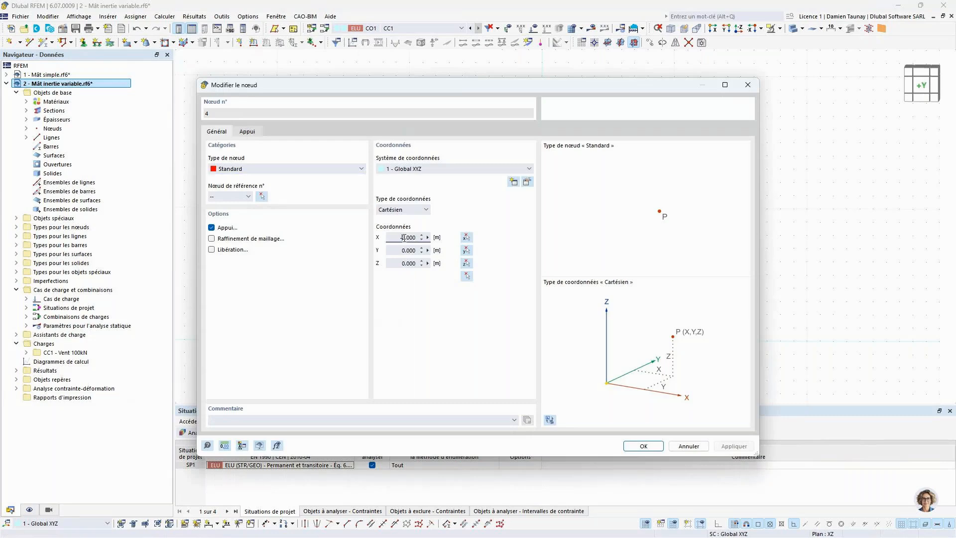
text(-1.5)
key(Return)
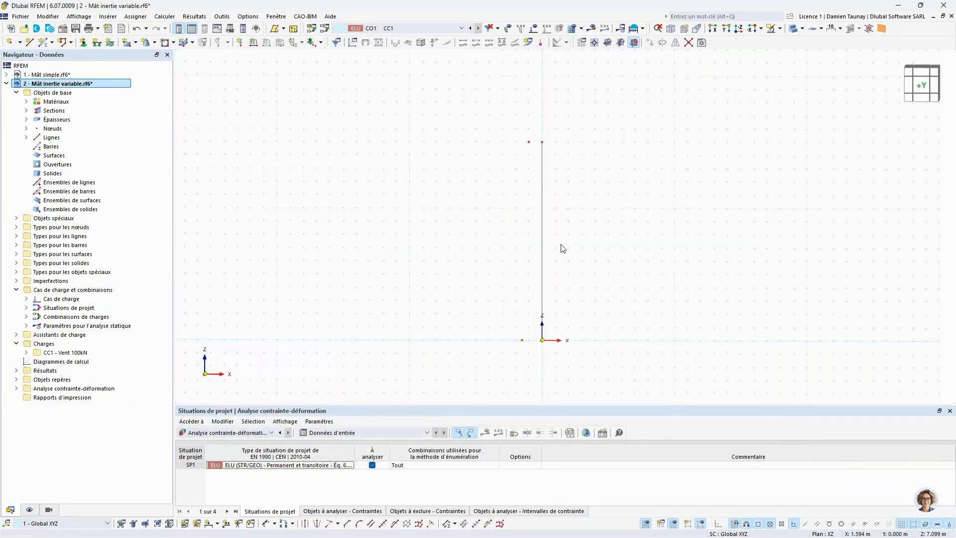
Draw a simple line from the copied base node to the copied top node.
click(30, 41)
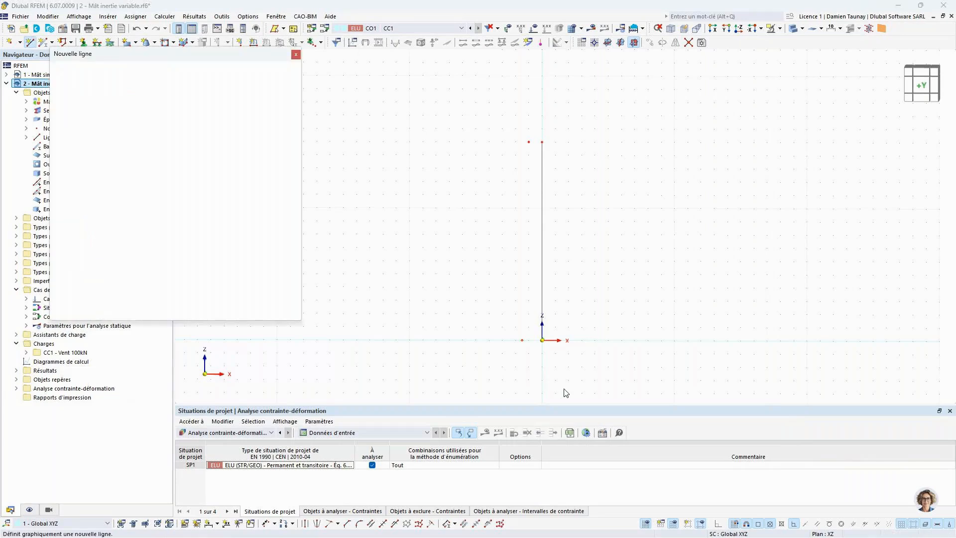
click(522, 340)
click(529, 142)
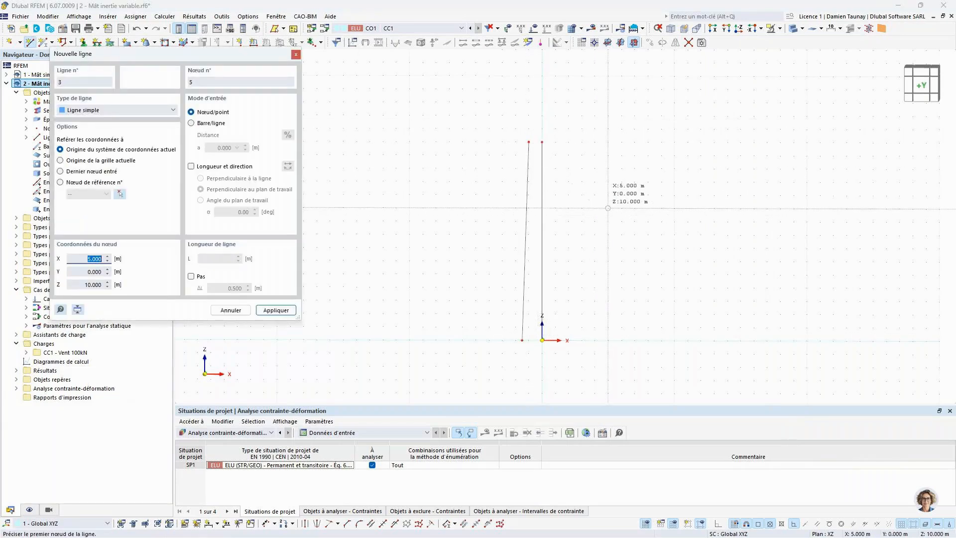
key(Escape)
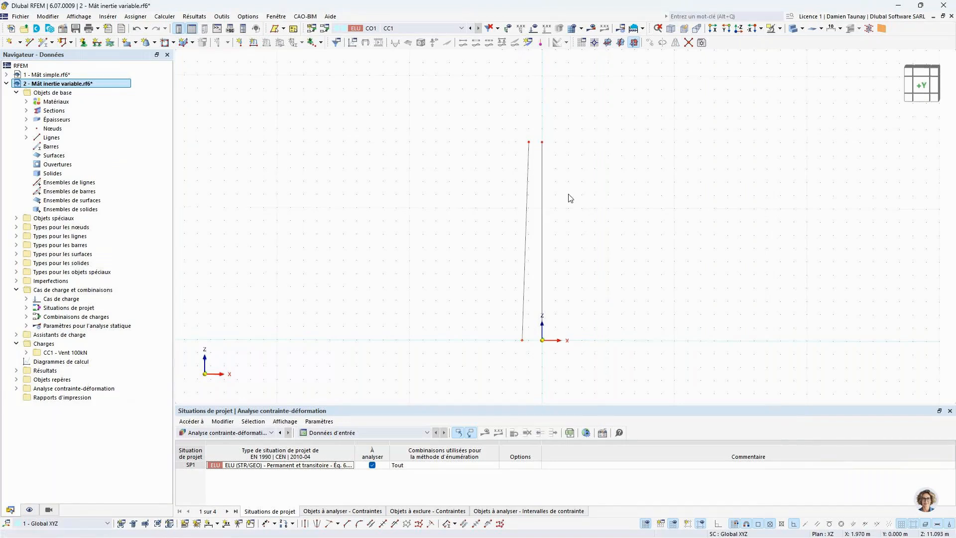
Create a 360° surface of revolution from the slanted line, with the rotation axis running from the mast's base node to its top node.
ctrl+middle_drag(433, 299, 548, 149)
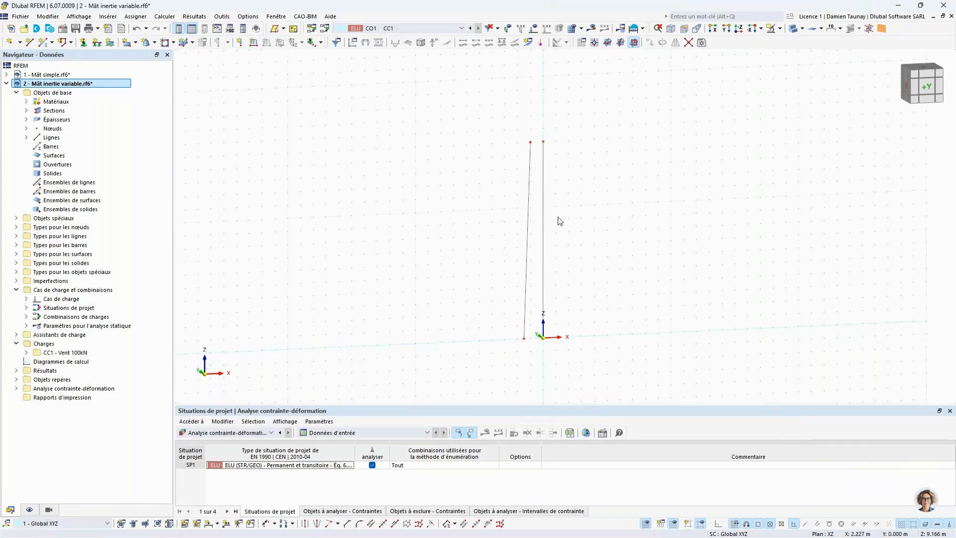
click(154, 42)
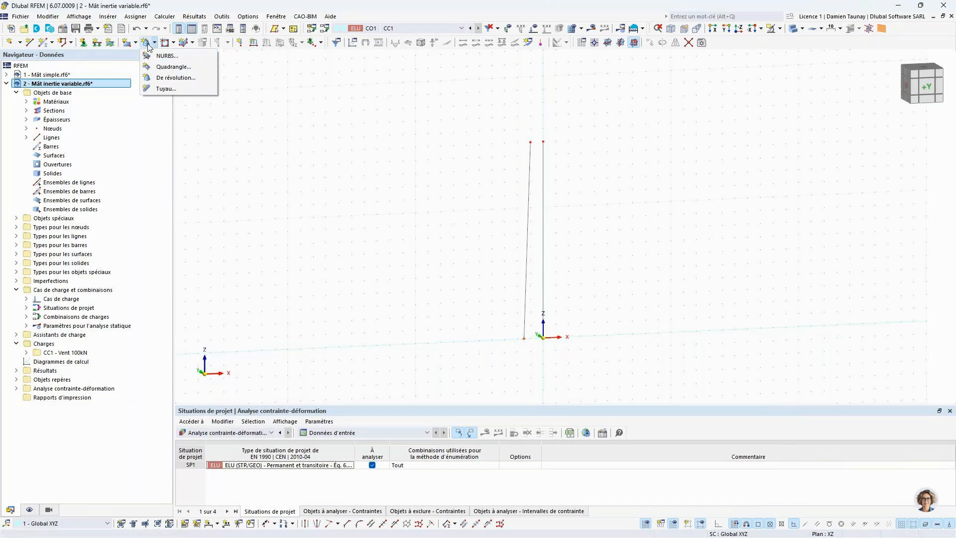
click(168, 77)
click(232, 112)
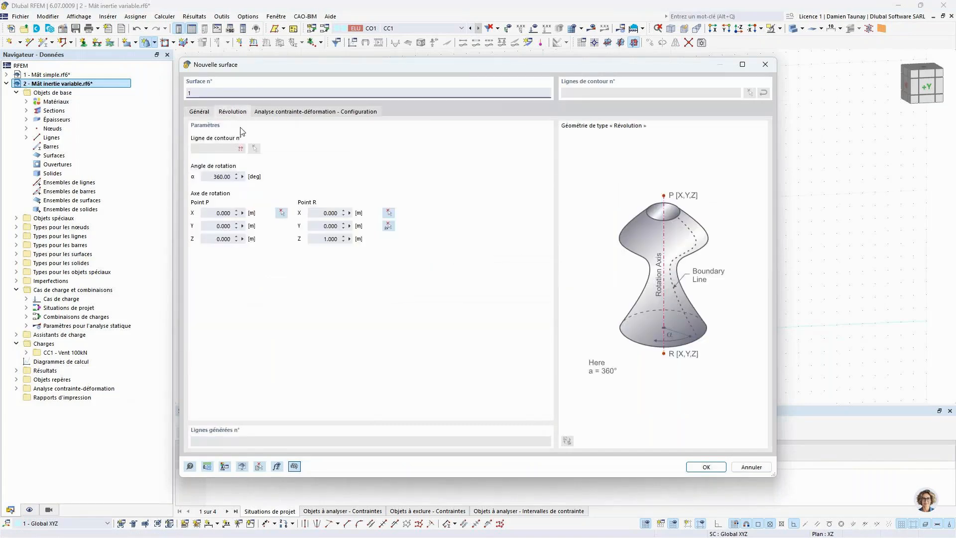
click(389, 225)
click(543, 338)
click(543, 142)
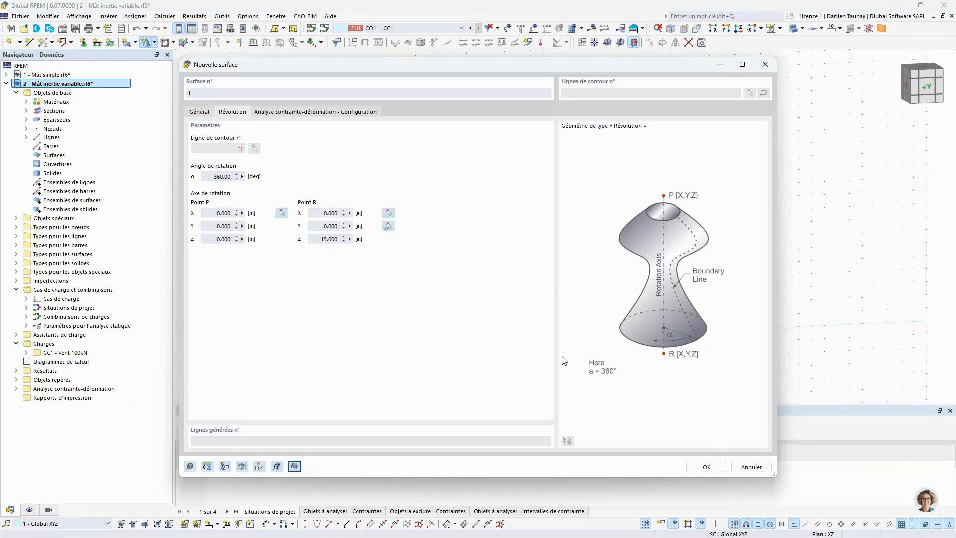
click(706, 466)
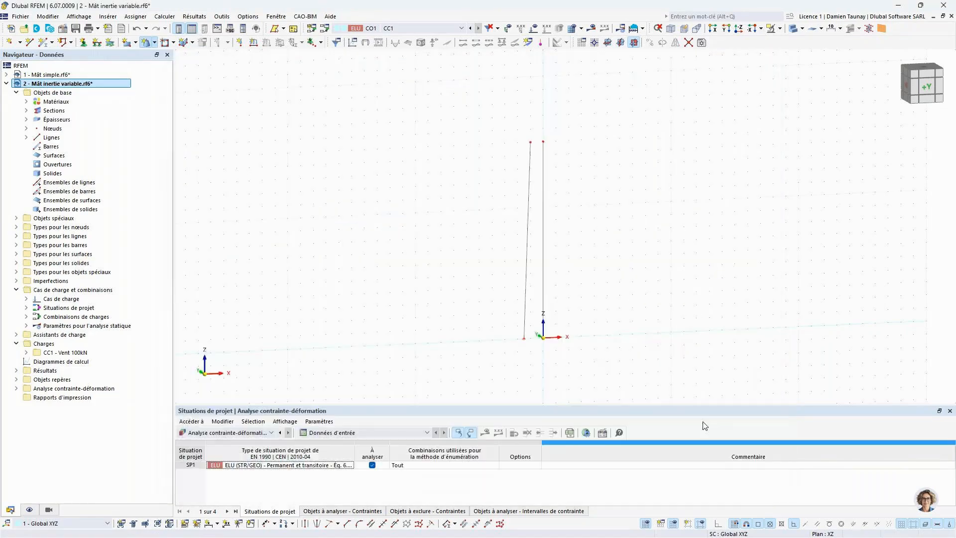
click(528, 215)
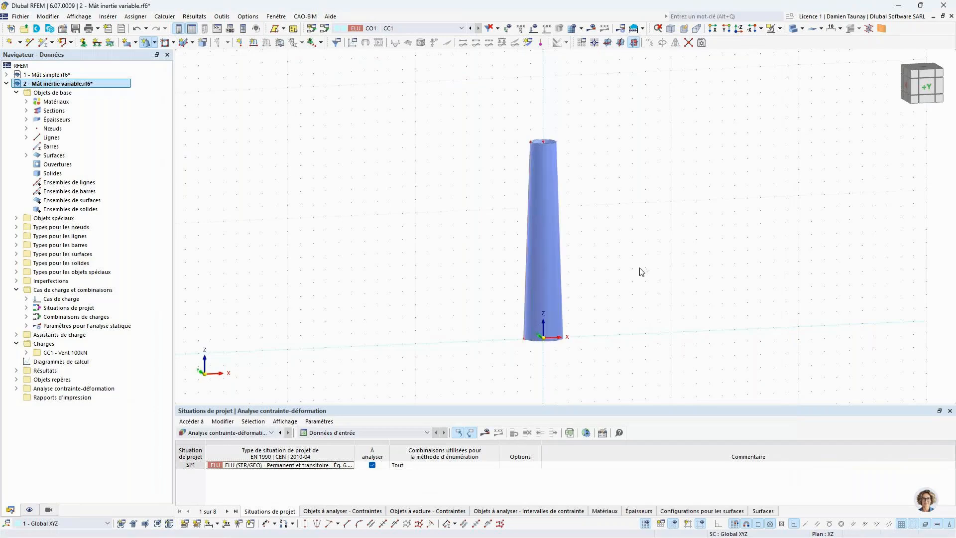
Set the uniform thickness of the revolved surface to 6 mm.
double_click(552, 239)
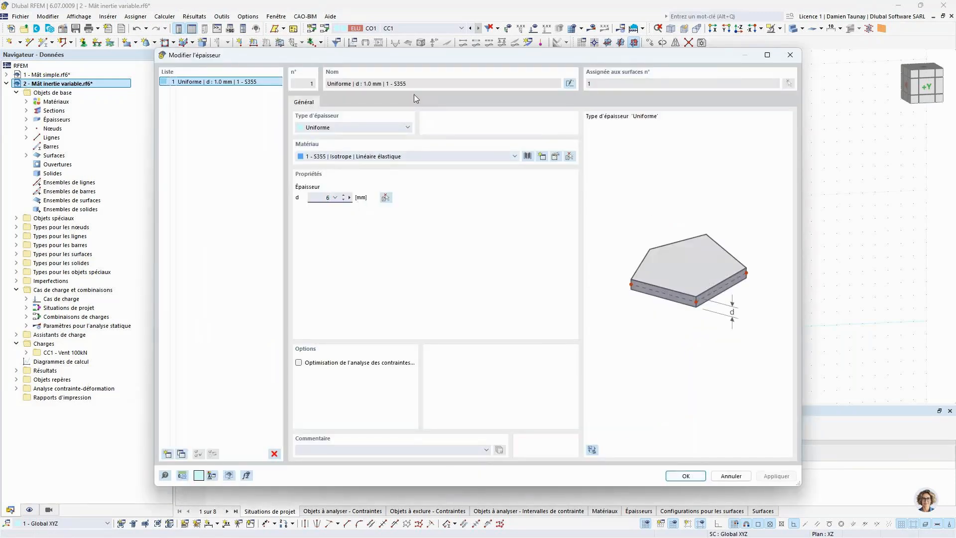
click(686, 476)
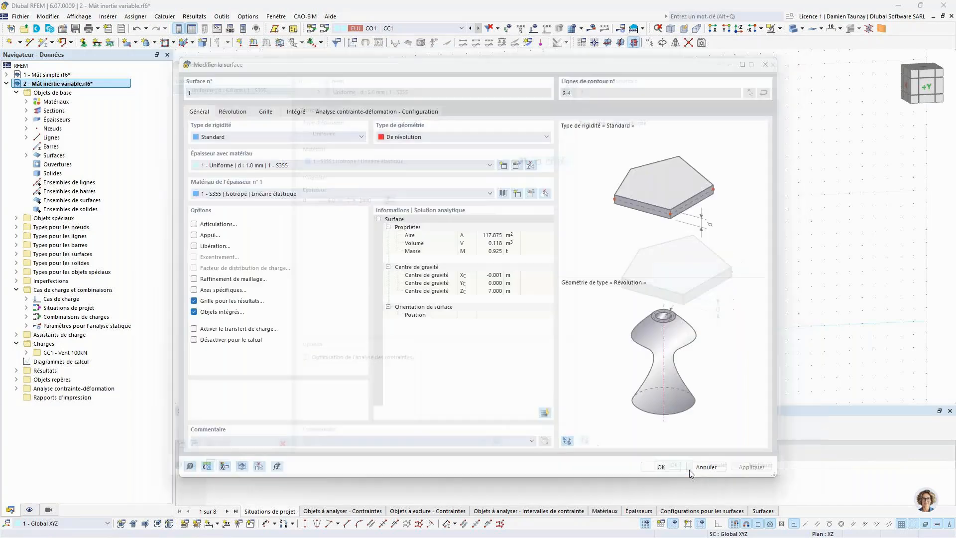
click(668, 468)
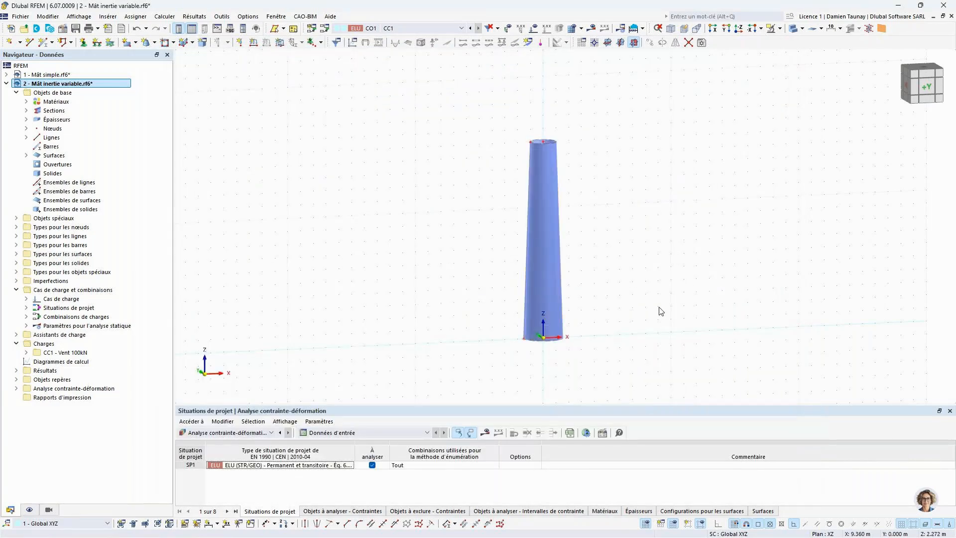
Change the type of the slanted contour line to NURBS and show its control points.
ctrl+middle_drag(637, 305, 637, 300)
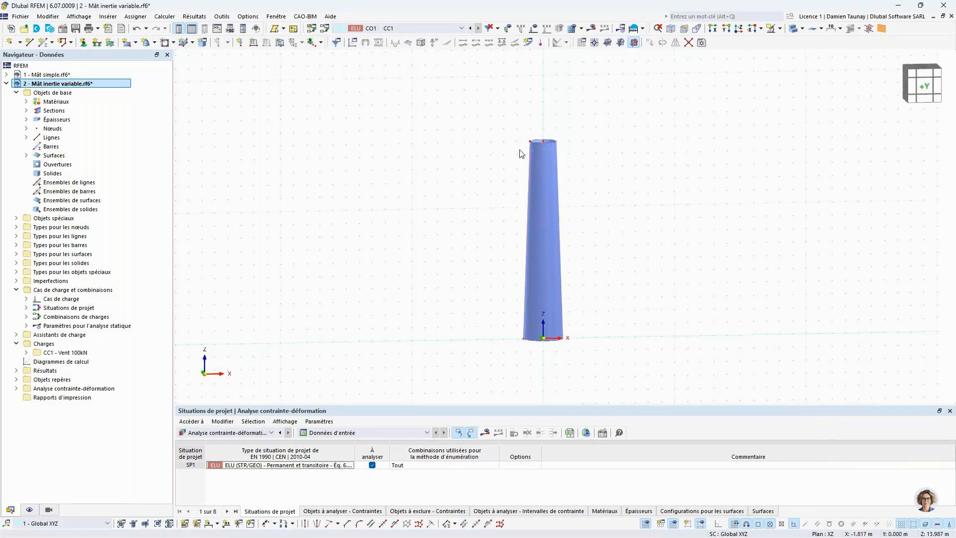
double_click(526, 255)
click(222, 156)
click(224, 214)
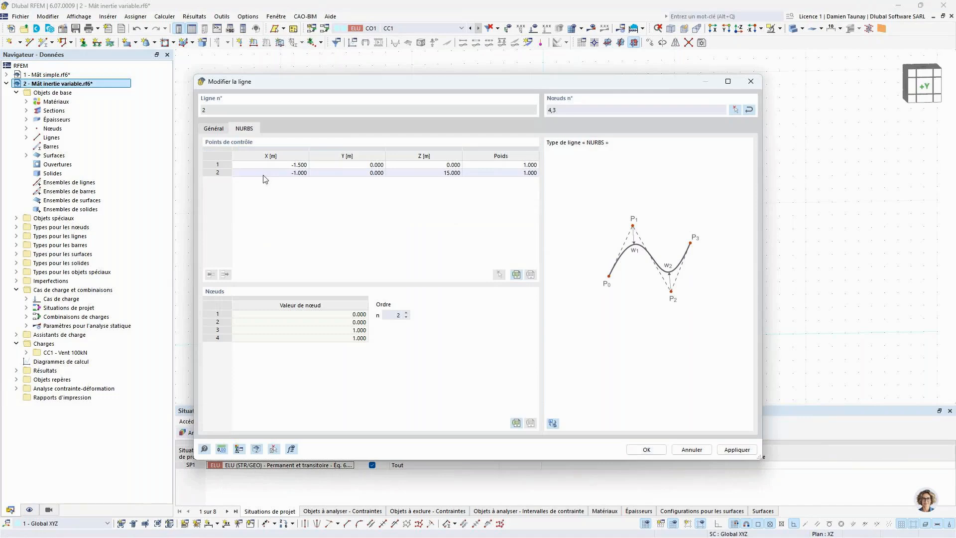
Insert a control point between the NURBS line's two end points and set the curve's order to 3.
click(218, 173)
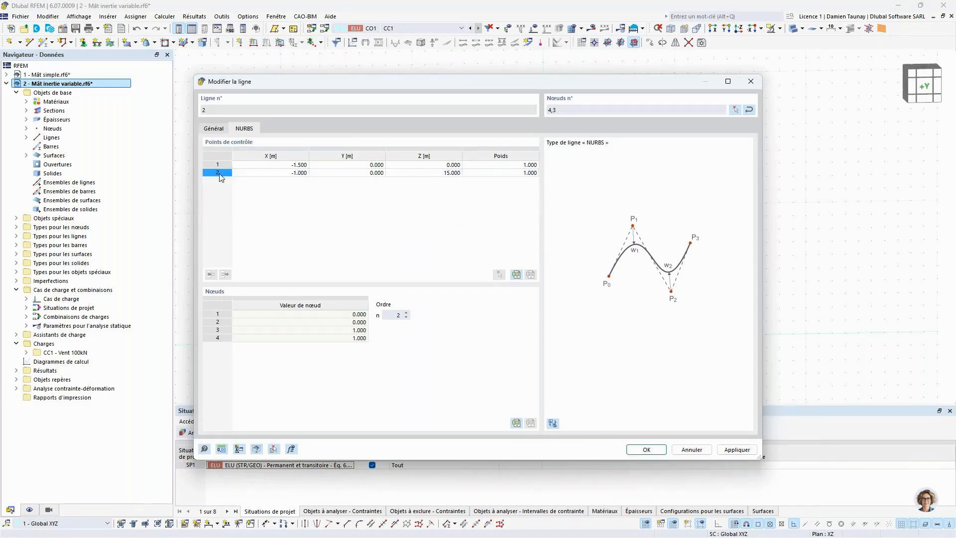
right_click(219, 174)
click(242, 208)
double_click(413, 319)
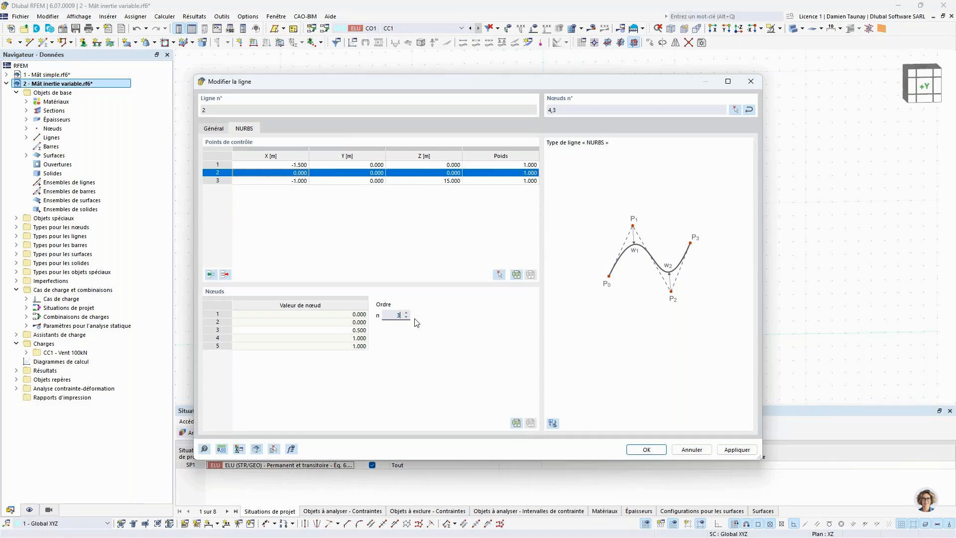
click(392, 220)
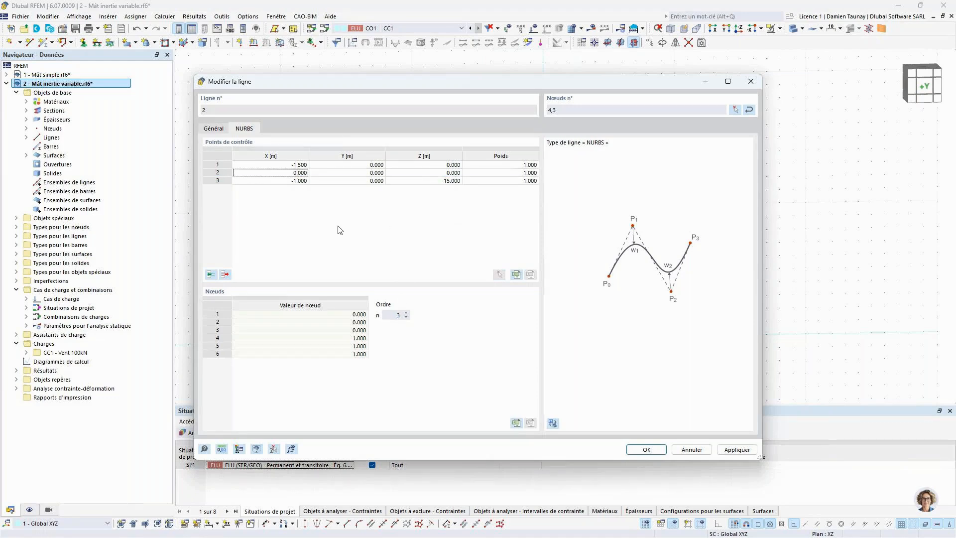
Set the new control point's coordinates to X = -2 m and Z = 7.5 m and apply them to the contour line.
click(444, 173)
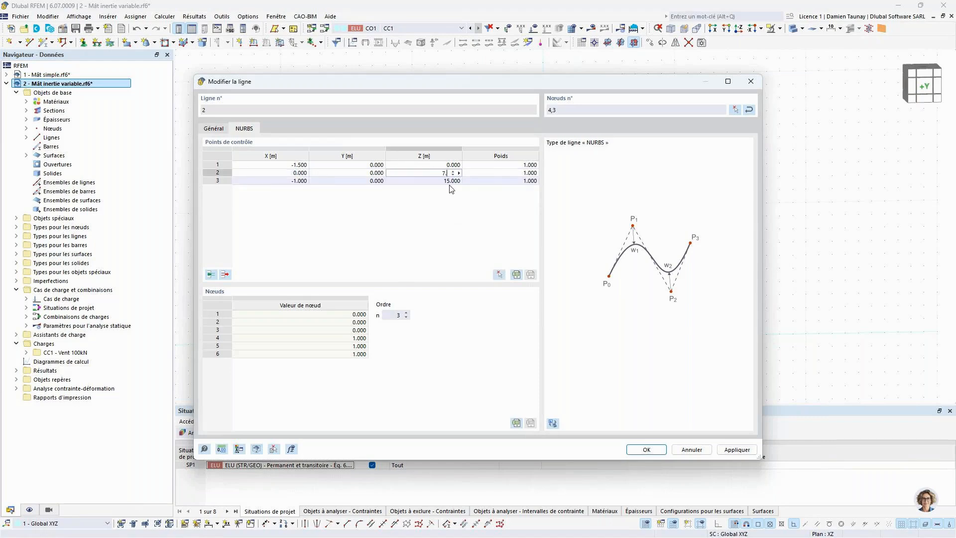
click(299, 173)
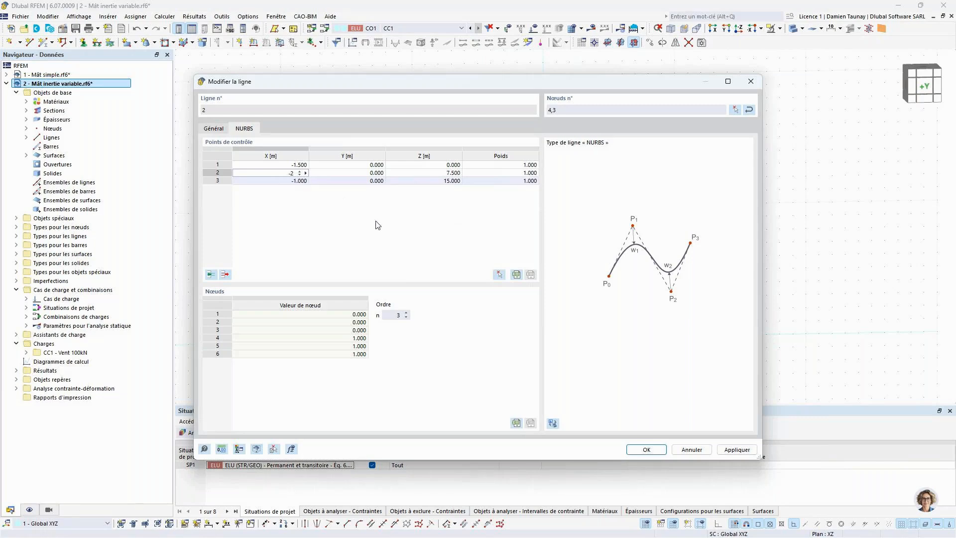
click(651, 450)
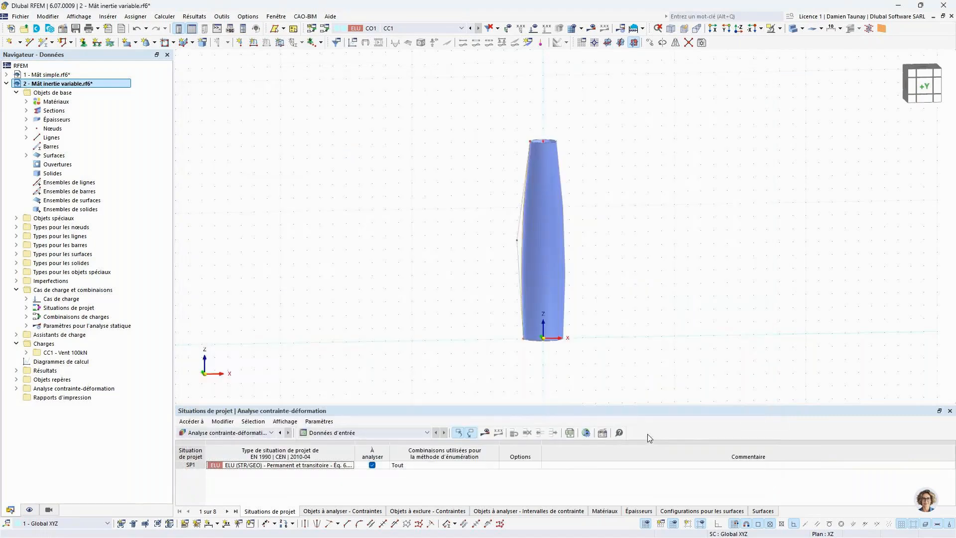
click(611, 253)
Move the NURBS control point outward and down towards the base to bulge the lower mast, and inspect the revolved shell's shape.
mouse_move(560, 255)
ctrl+middle_down()
mouse_move(550, 259)
mouse_move(636, 264)
mouse_move(587, 264)
mouse_move(608, 267)
ctrl+middle_up()
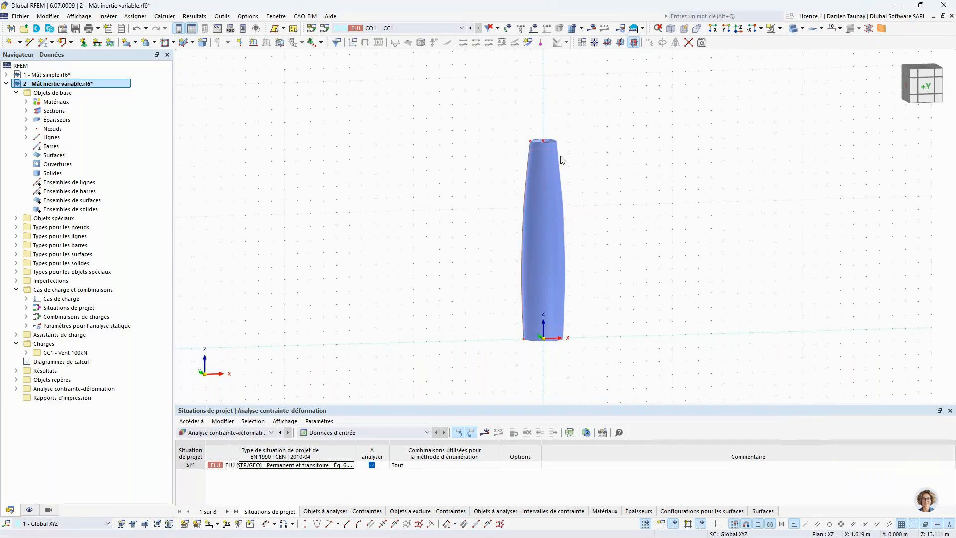
ctrl+middle_drag(625, 256, 603, 258)
ctrl+middle_drag(610, 297, 582, 275)
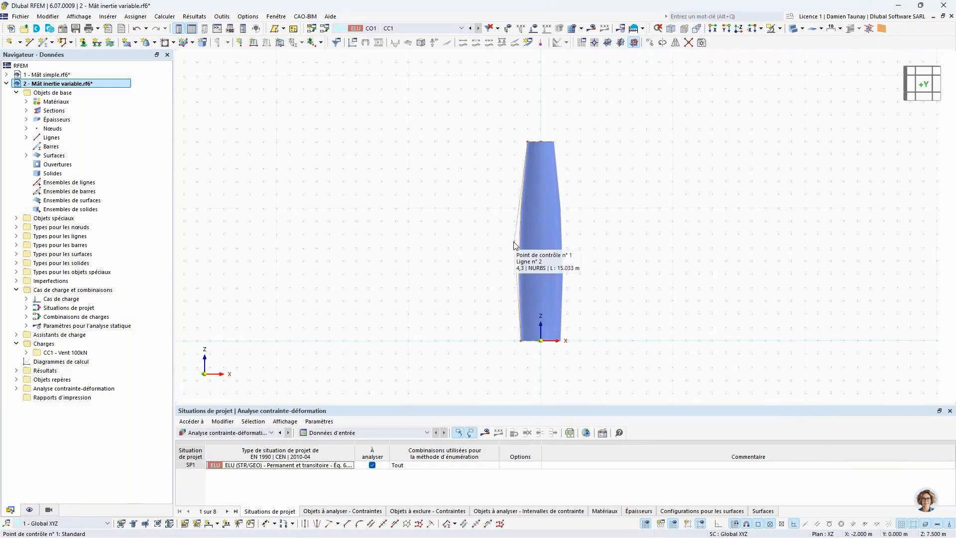
drag(514, 245, 500, 301)
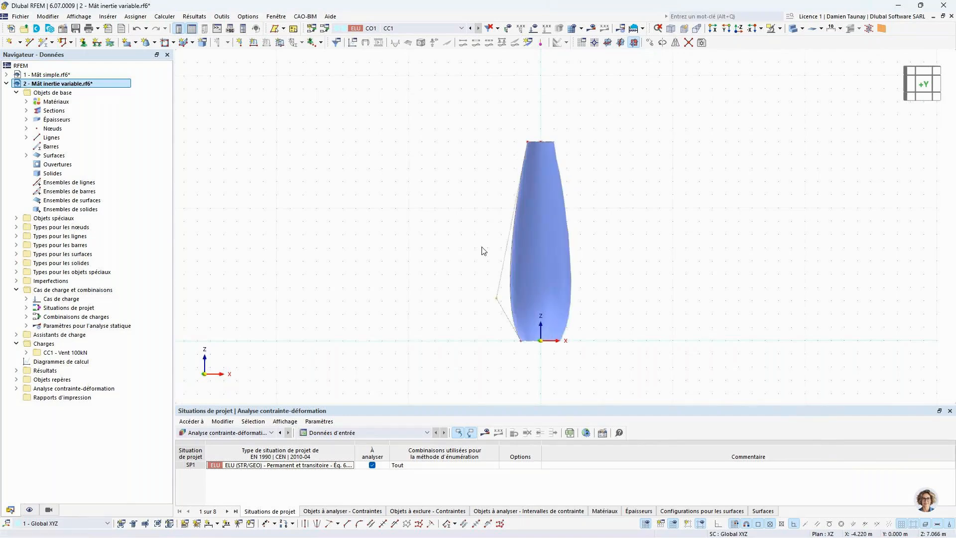
ctrl+middle_drag(461, 229, 561, 156)
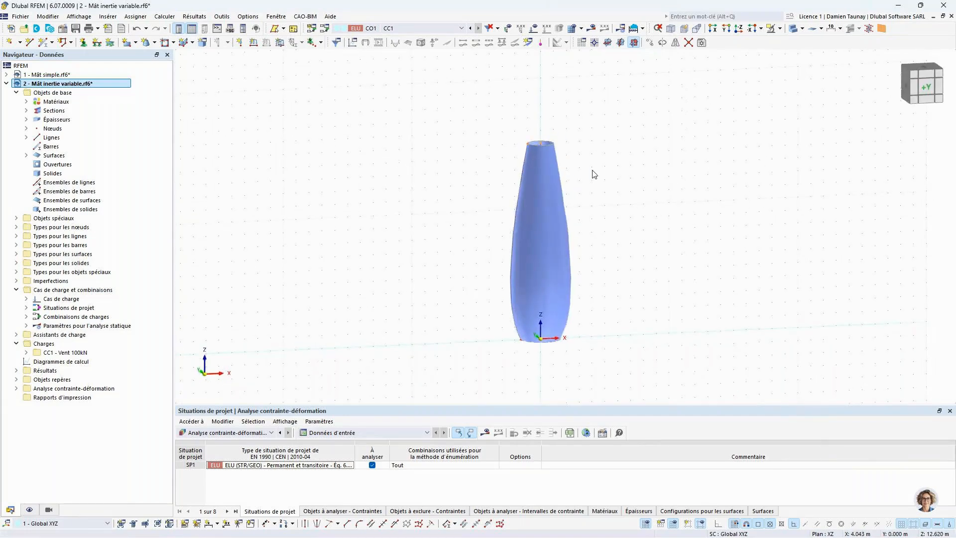
scroll(539, 124, up, 4)
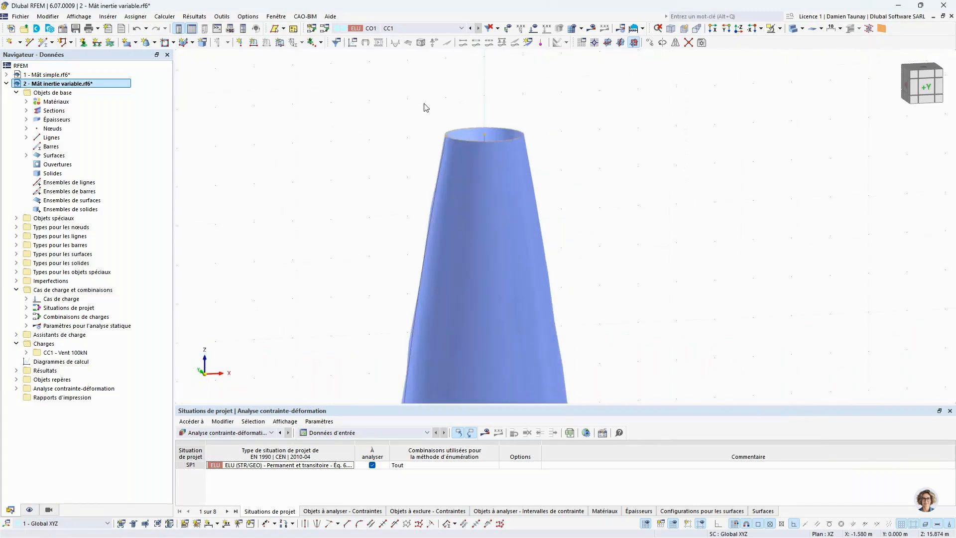
Create a surface with a non-standard stiffness type from the contour circle at the mast's top opening.
click(135, 42)
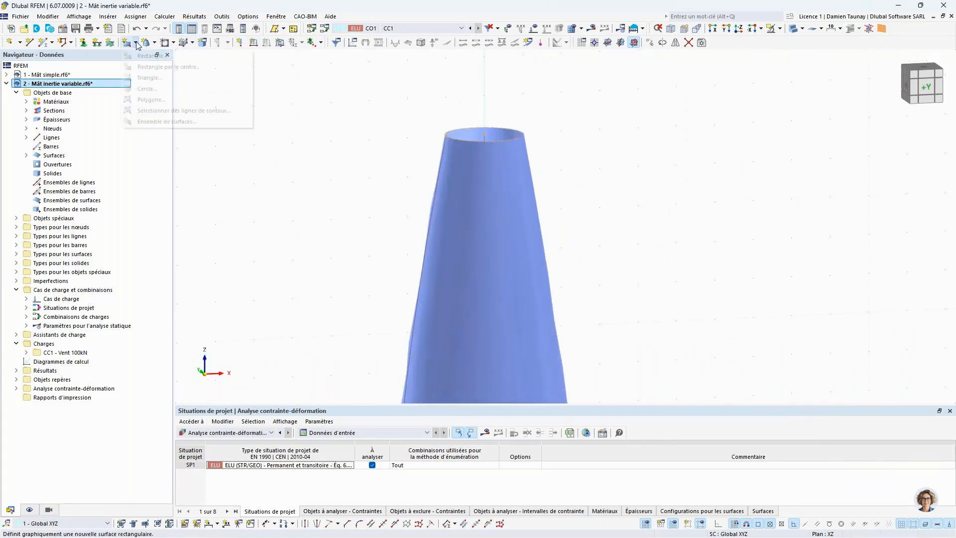
click(151, 111)
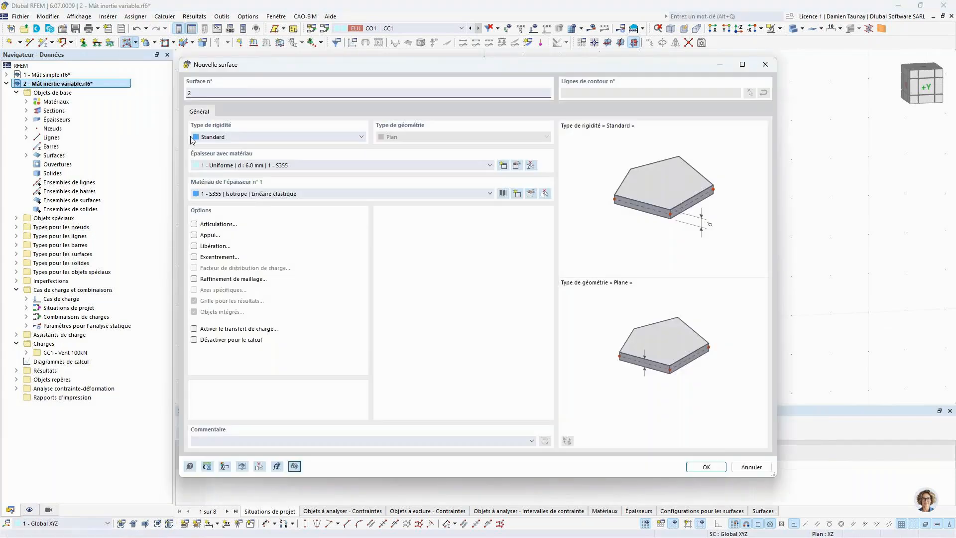
click(303, 141)
click(234, 152)
click(698, 464)
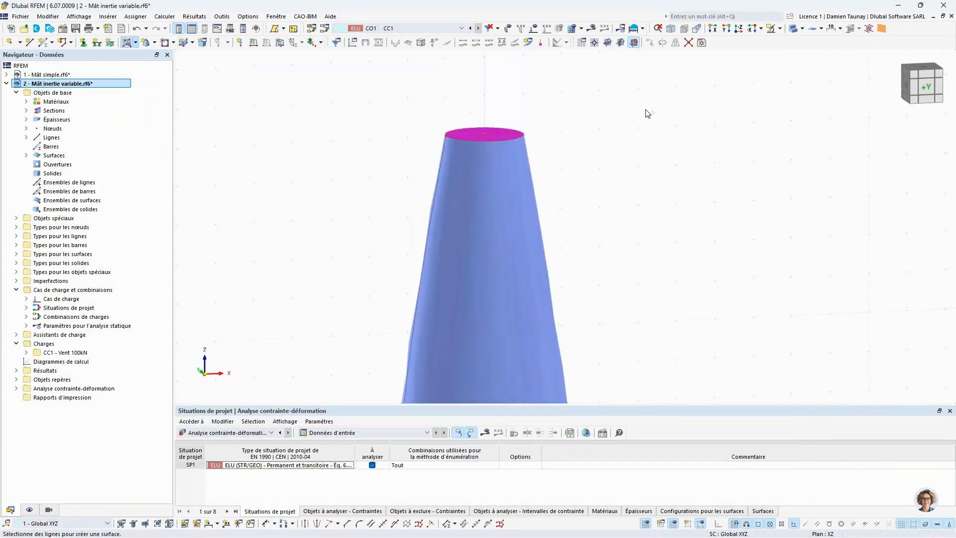
Assign a line support to the circle at the base of the mast.
scroll(641, 117, down, 3)
scroll(652, 144, down, 2)
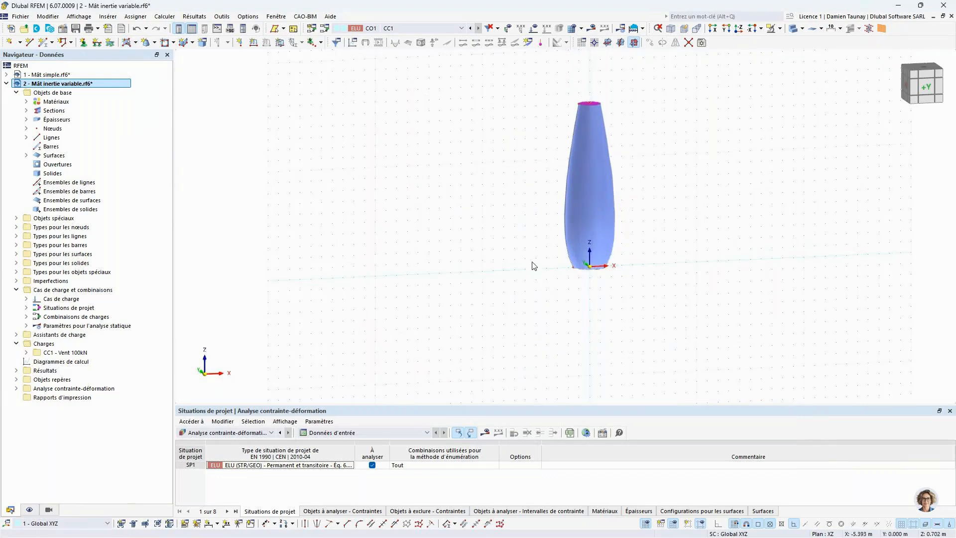
click(97, 42)
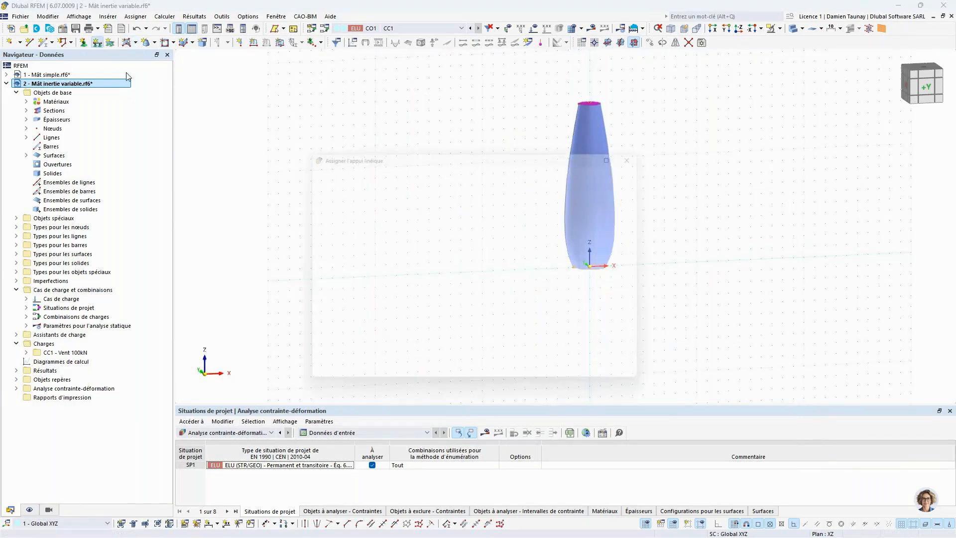
click(540, 380)
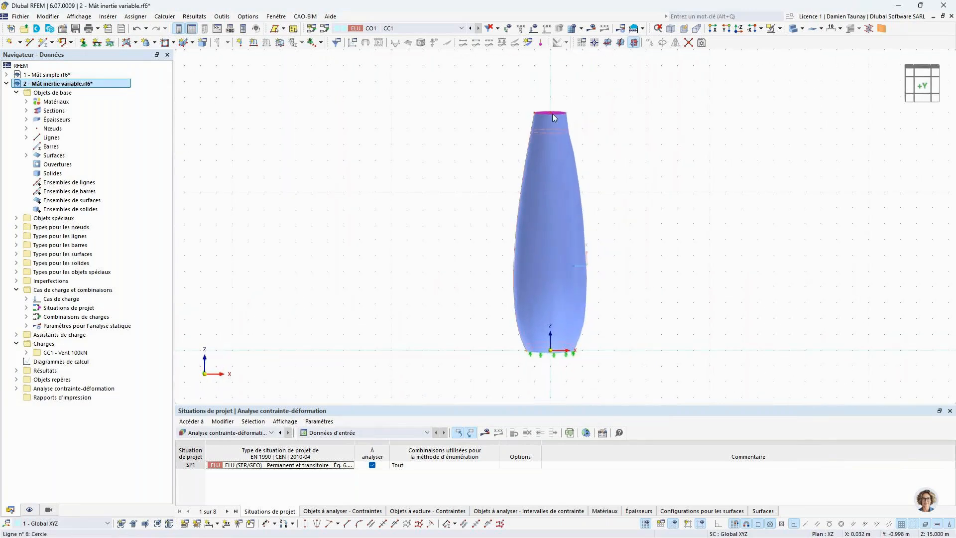
middle_drag(550, 113, 547, 118)
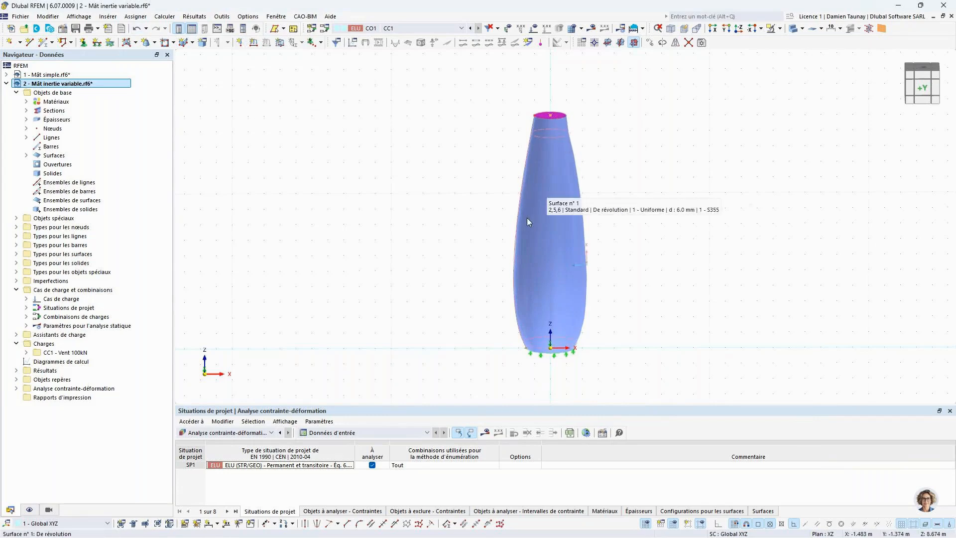
Display the loads of combination CO1 on the revolved mast and inspect the force at its top.
ctrl+middle_drag(662, 206, 637, 177)
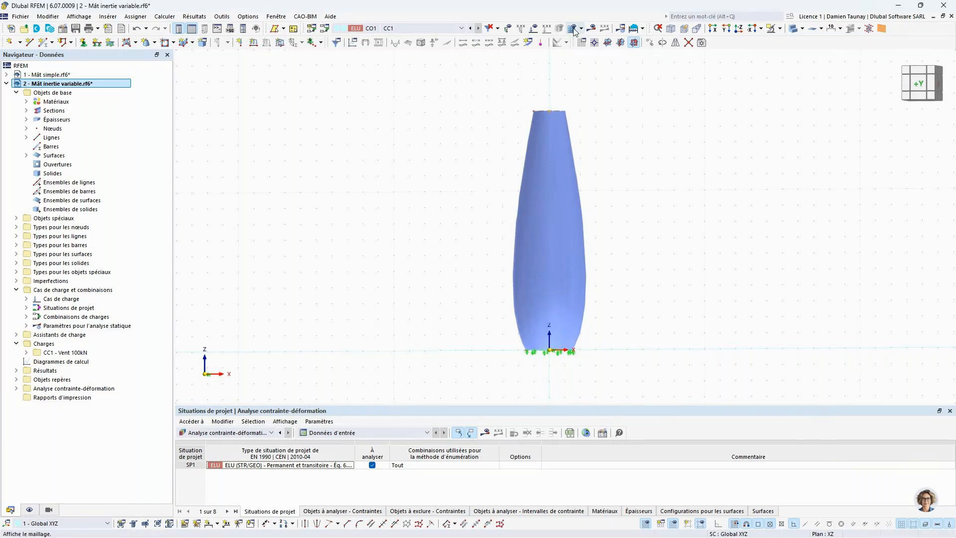
click(534, 33)
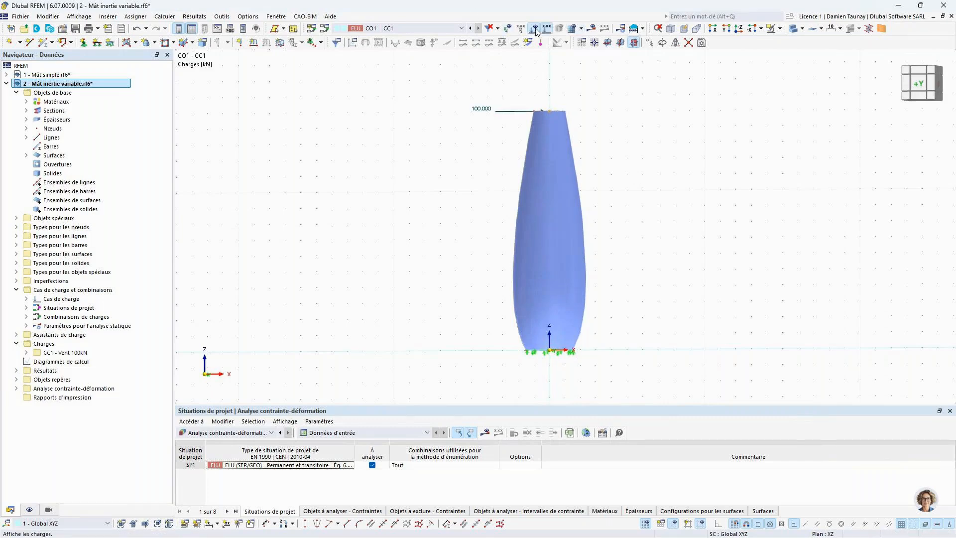
ctrl+middle_drag(478, 156, 505, 183)
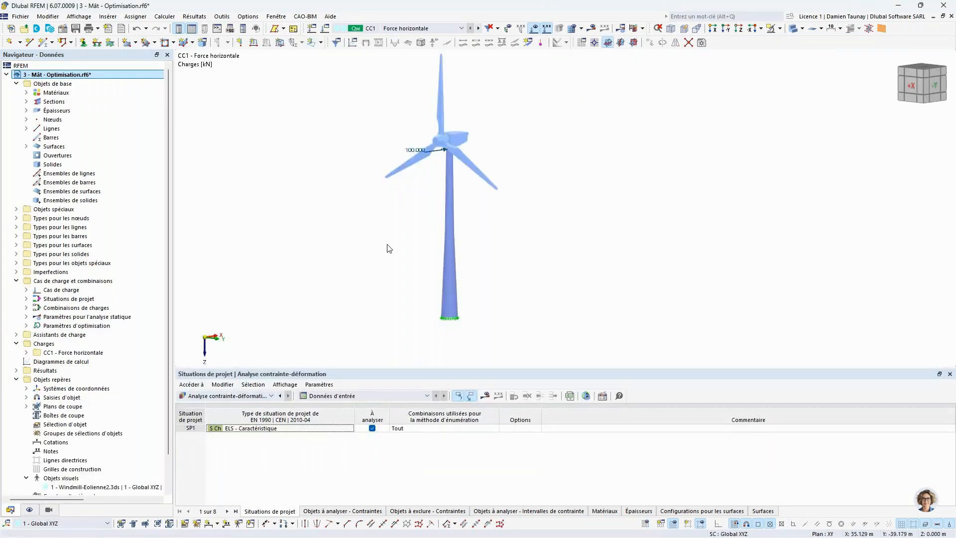
Deactivate the wind turbine visual object in the 3 - Mât - Optimisation model so only the mast is shown.
middle_drag(382, 272, 420, 297)
right_click(474, 163)
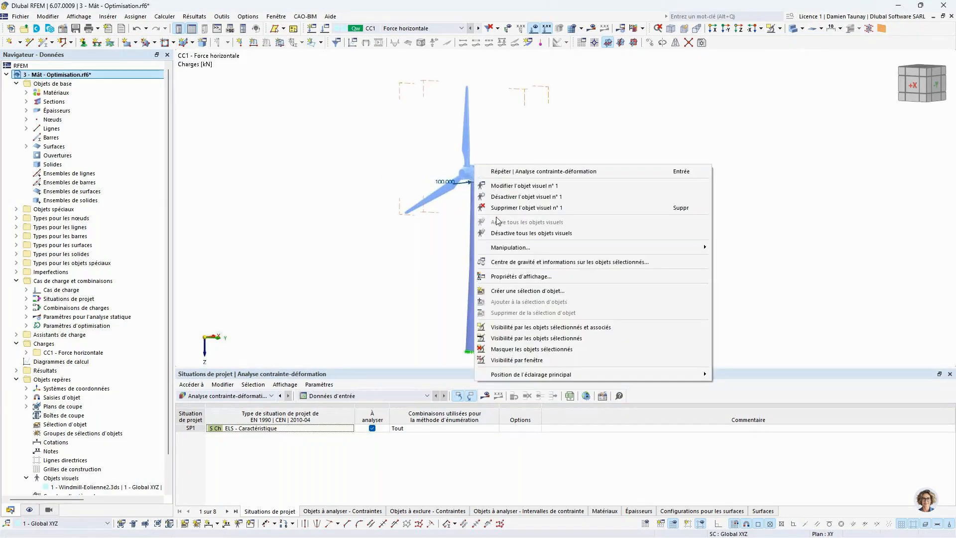
click(536, 198)
ctrl+middle_drag(574, 229, 459, 250)
scroll(488, 262, up, 1)
scroll(497, 293, up, 3)
middle_drag(507, 281, 537, 254)
scroll(534, 253, down, 1)
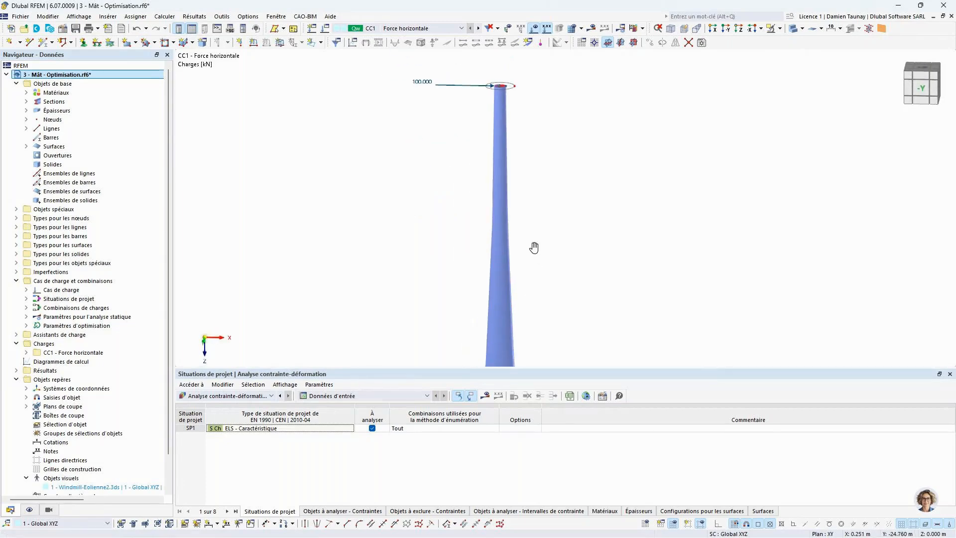
scroll(534, 253, down, 1)
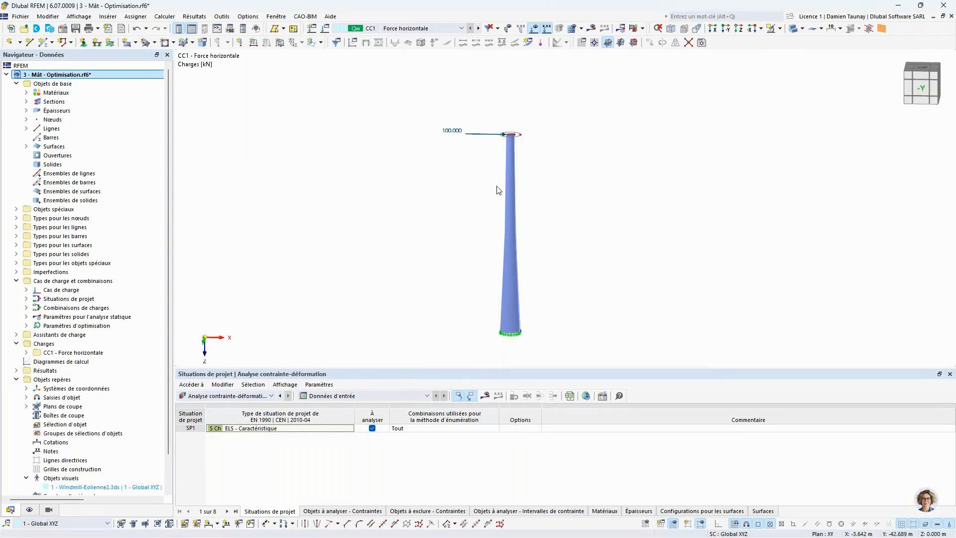
Check the properties of the mast's revolved surface, leaving them unmodified.
double_click(510, 193)
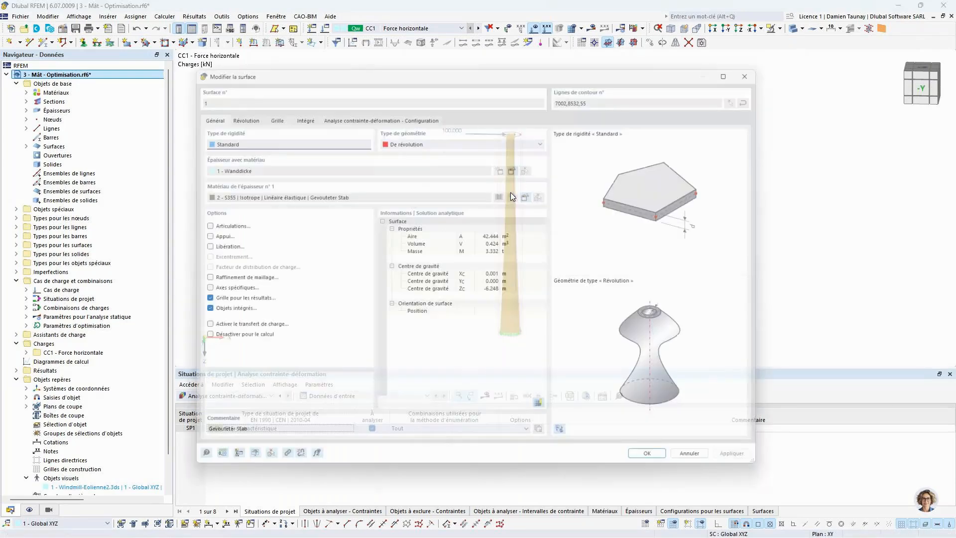
click(765, 64)
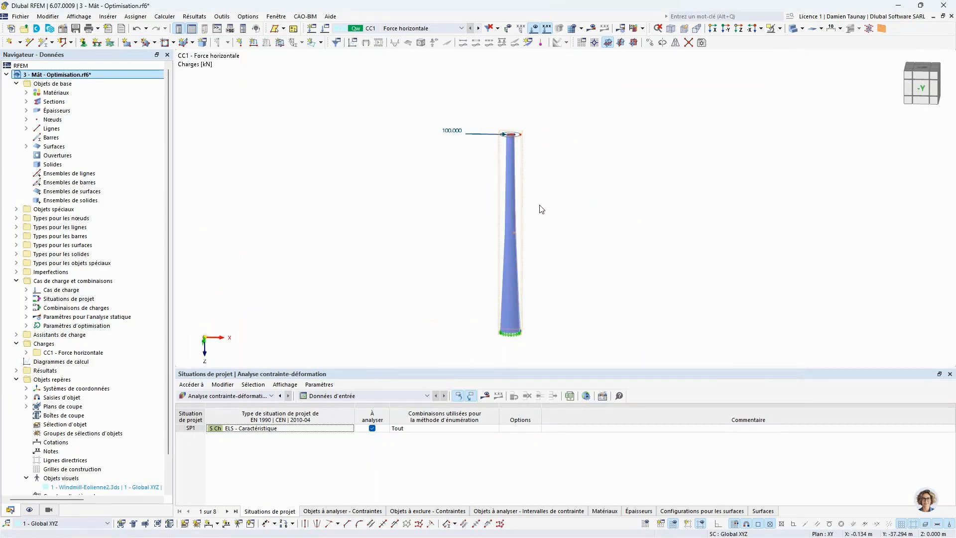
right_click(570, 221)
click(556, 203)
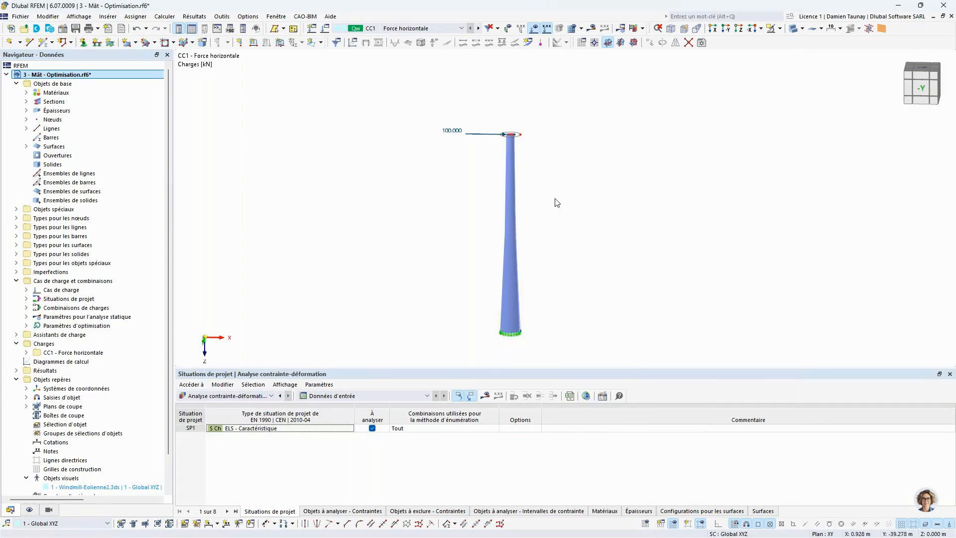
Open the Mât block for editing and review its JavaScript code.
click(508, 175)
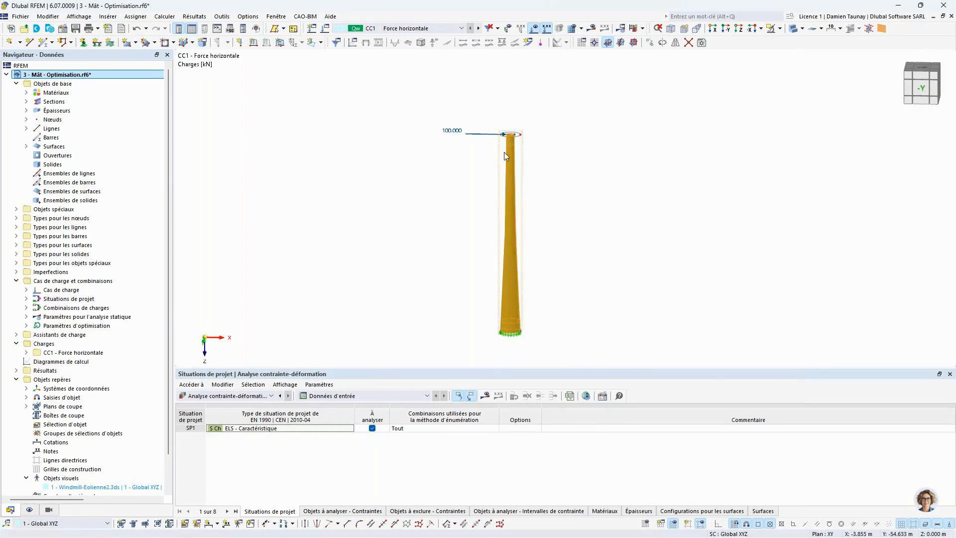
double_click(521, 153)
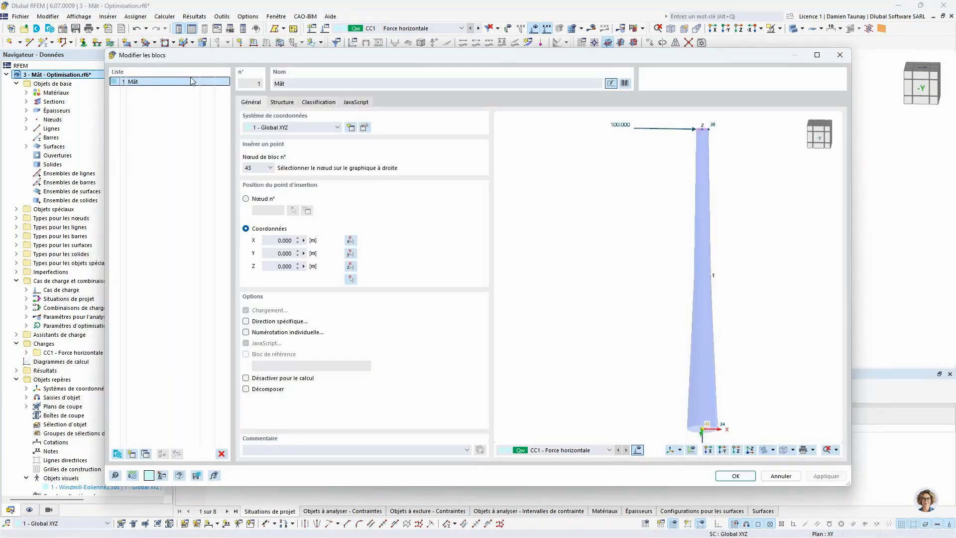
click(365, 104)
scroll(378, 234, down, 5)
scroll(379, 235, up, 6)
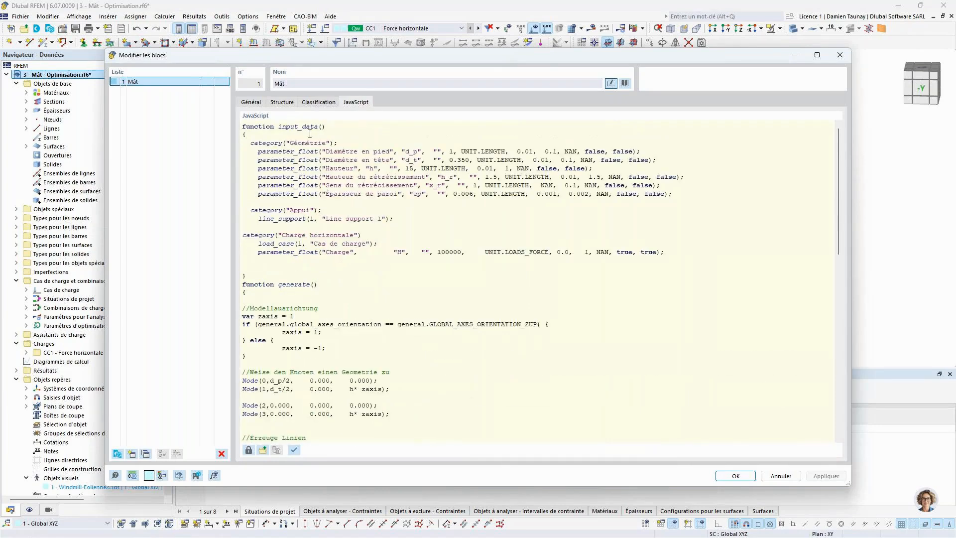
Review the block's structure parameters: foot and head diameters, height, narrowing height and direction, wall thickness, support and horizontal load.
click(282, 103)
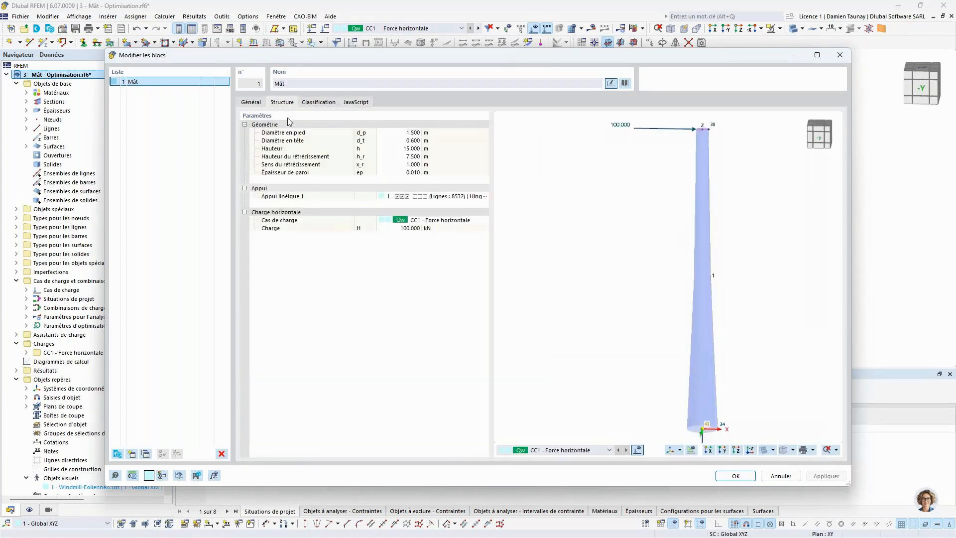
click(407, 133)
key(Tab)
key(Tab)
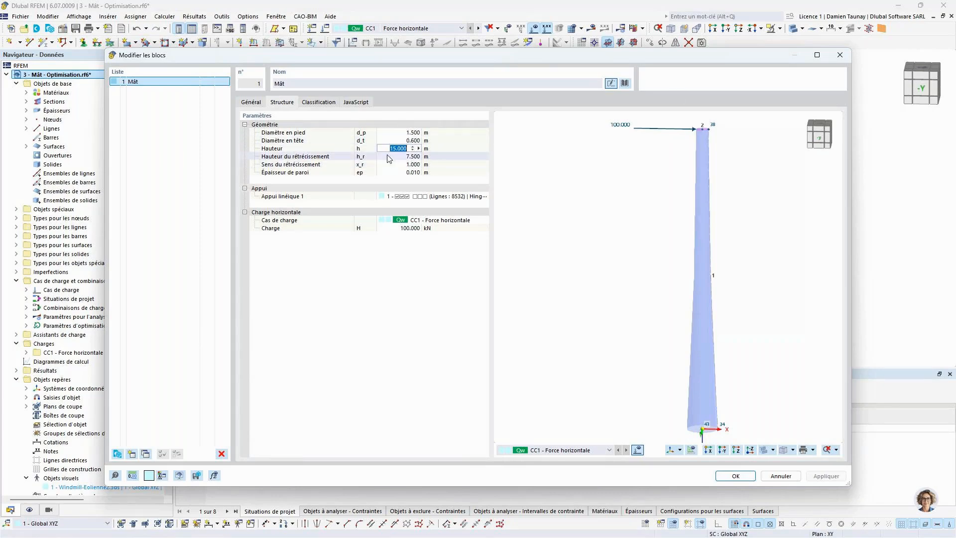
key(Tab)
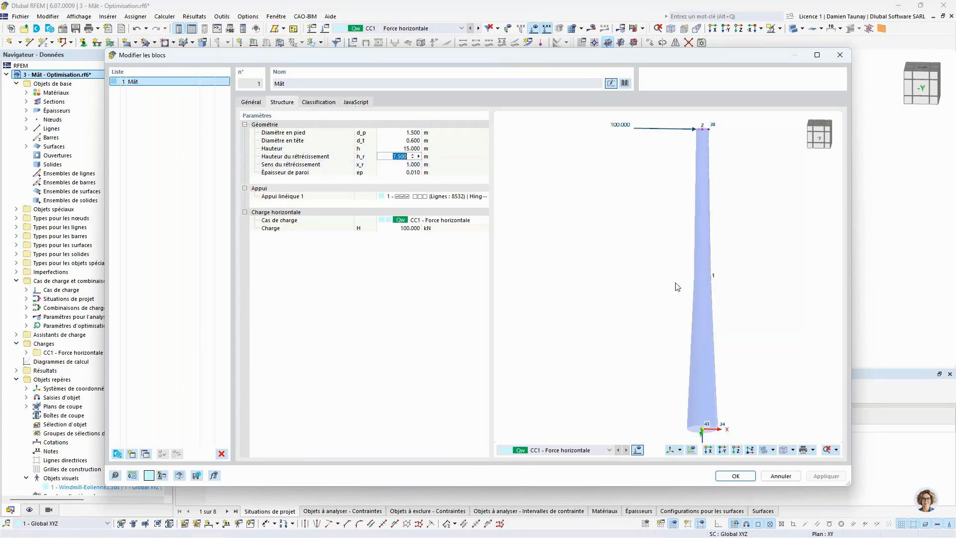
click(396, 165)
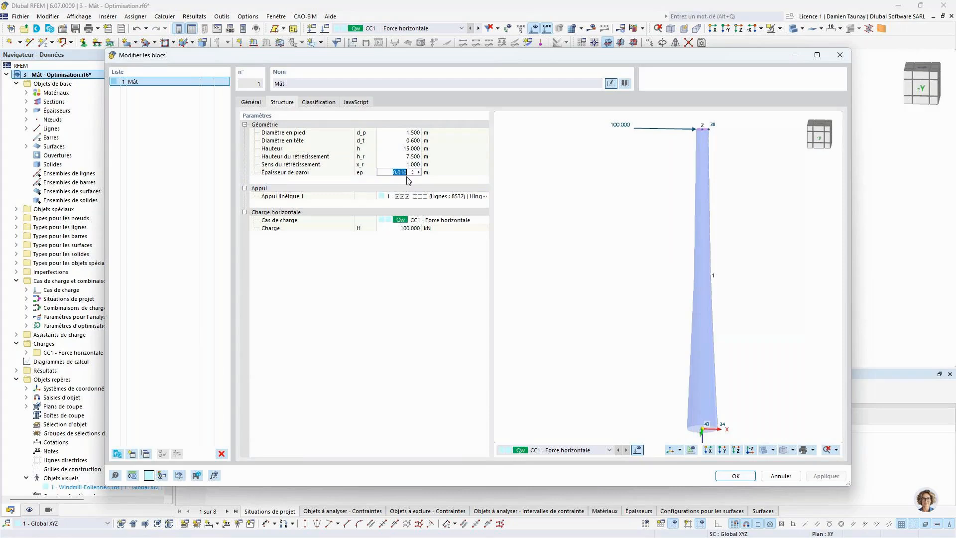
click(395, 173)
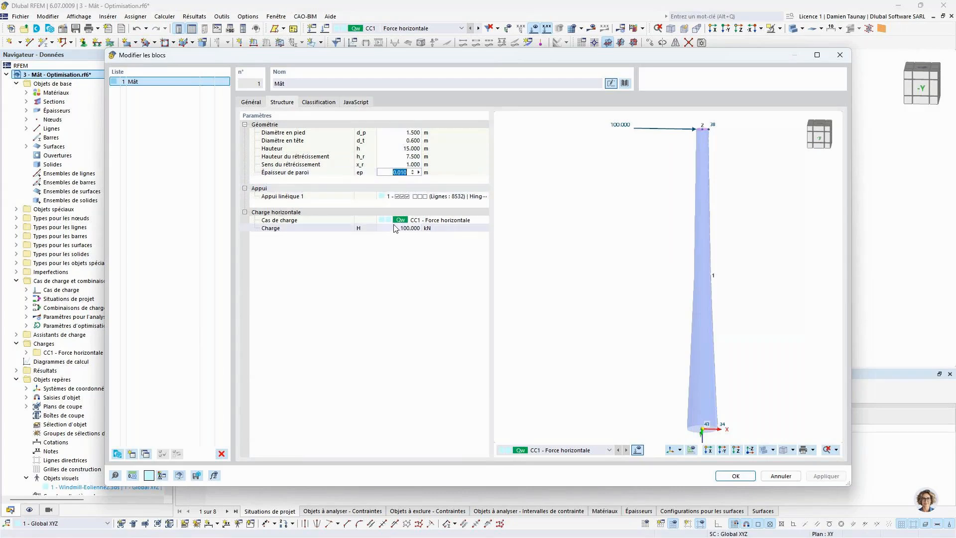
click(415, 271)
Set the block's narrowing direction x_r to -1 m, apply it and inspect the resulting mast shape.
click(407, 166)
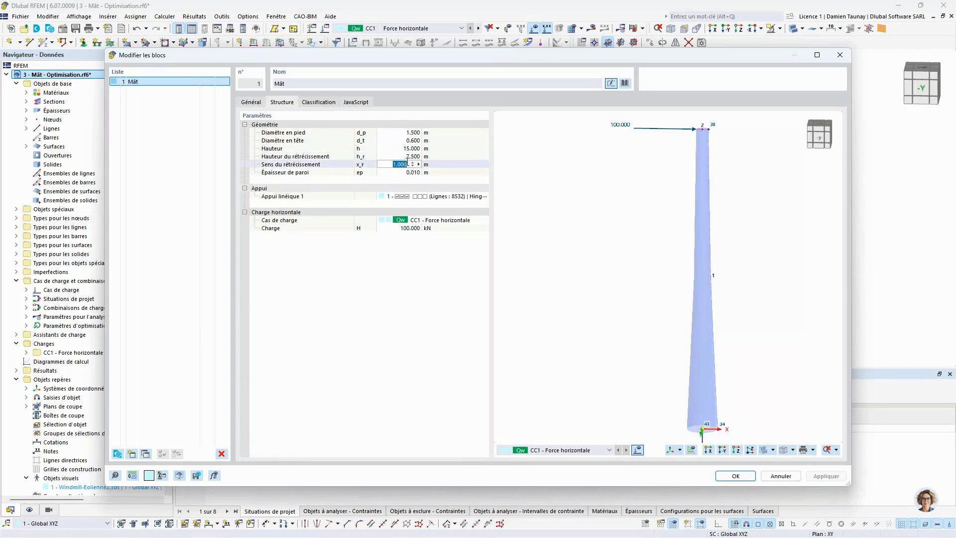
text(-1)
key(Return)
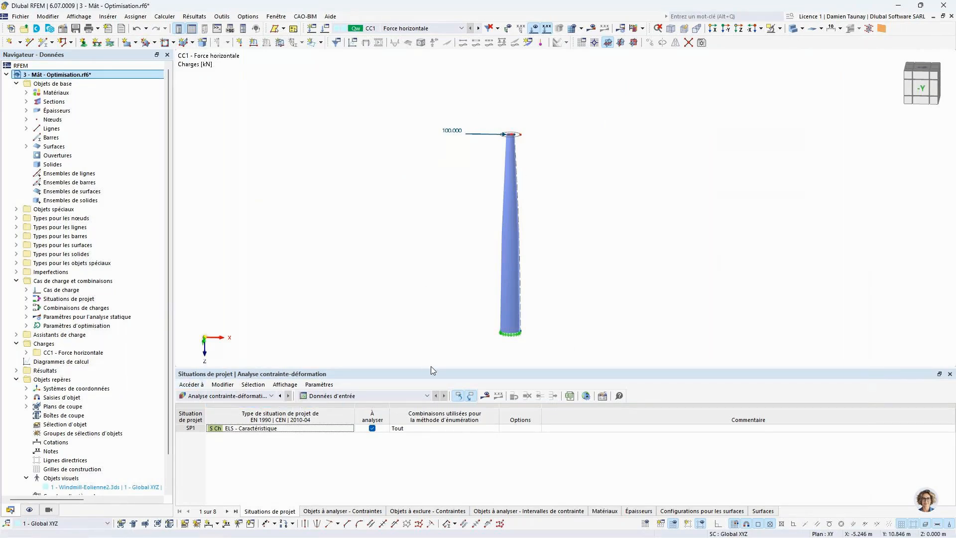
middle_drag(572, 320, 556, 322)
scroll(428, 299, up, 2)
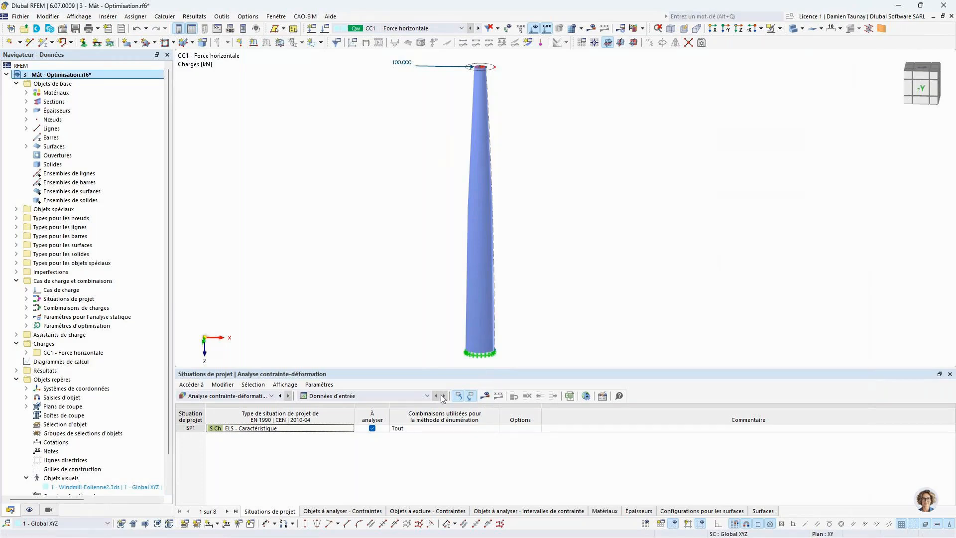
Open the global parameters from the structure's basic objects table and delete all existing parameters.
click(227, 395)
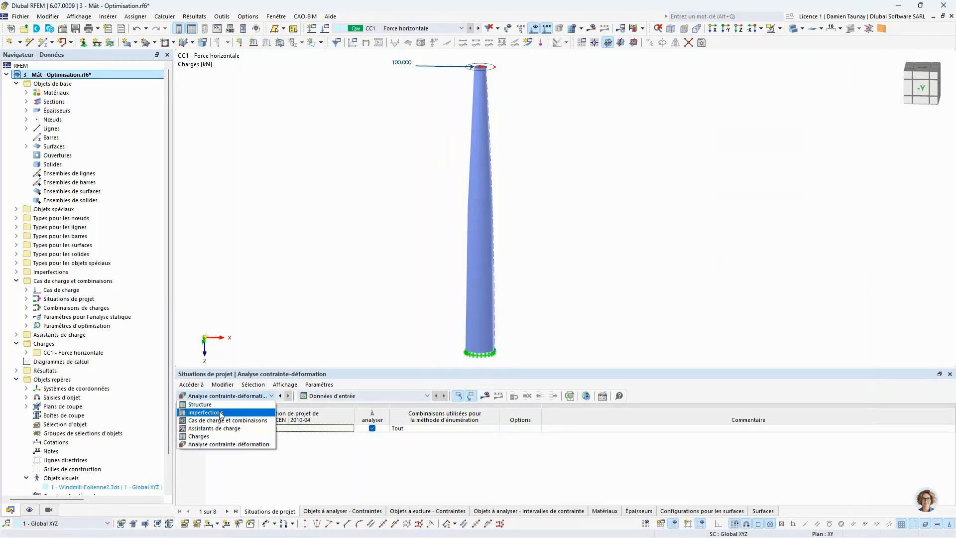
click(201, 405)
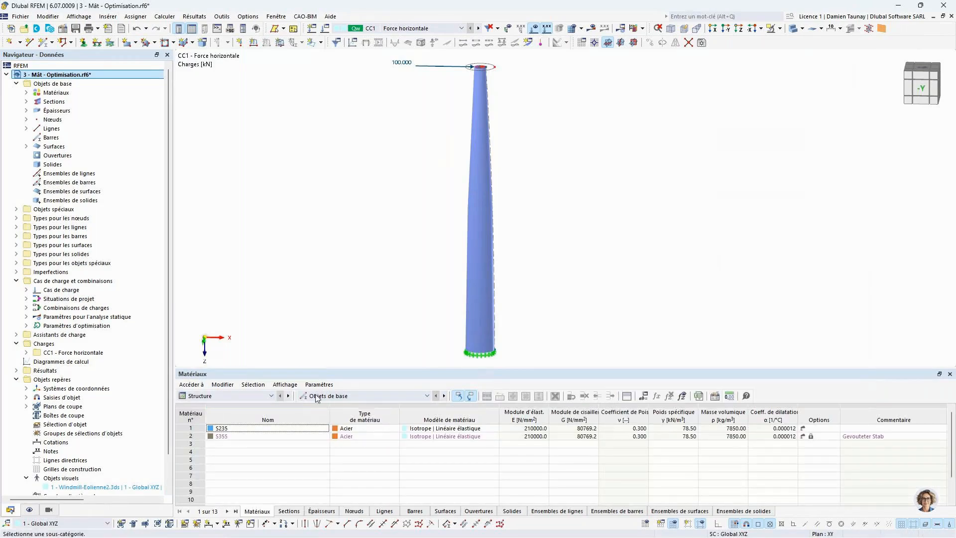
click(646, 401)
key(ctrl+a)
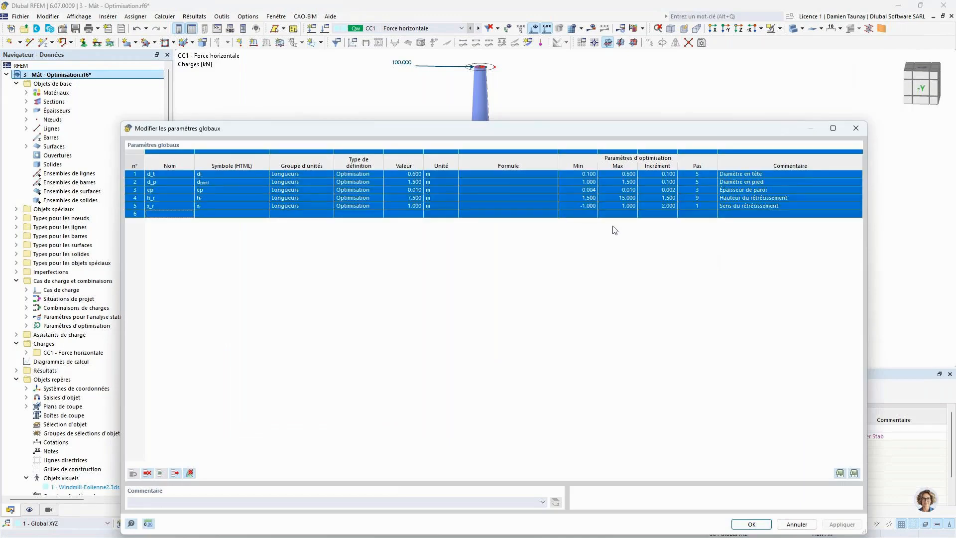
key(Delete)
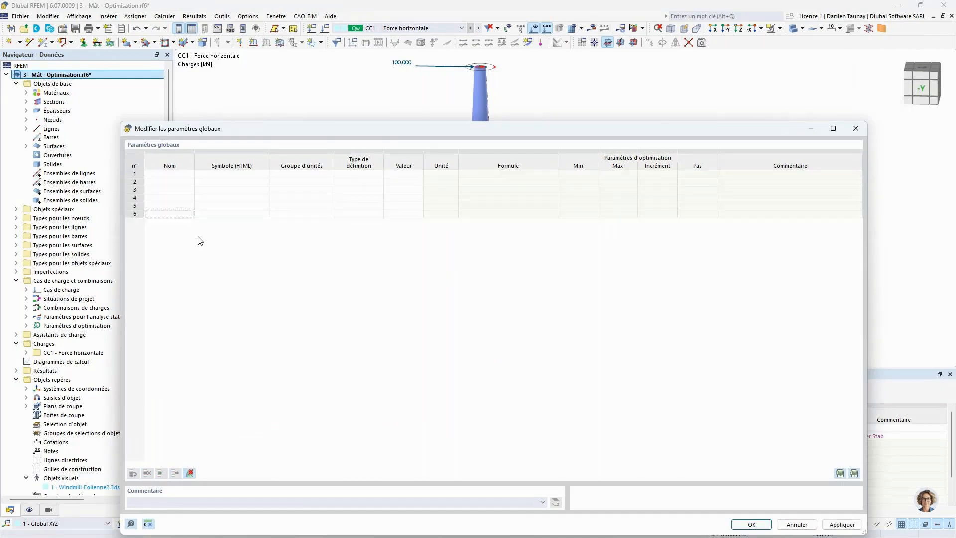
Add a global parameter named d_t in the Longueurs unit group.
click(172, 174)
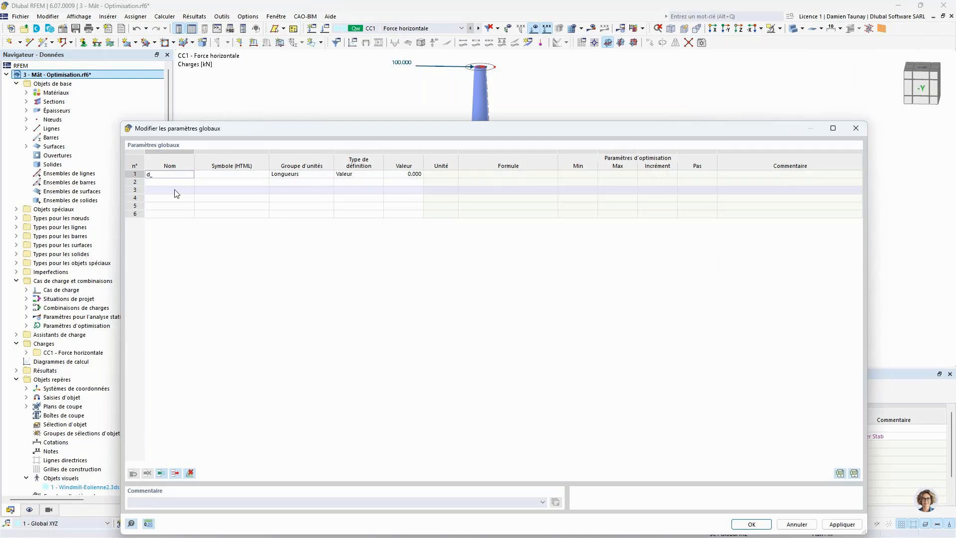
text(t)
key(Return)
click(252, 198)
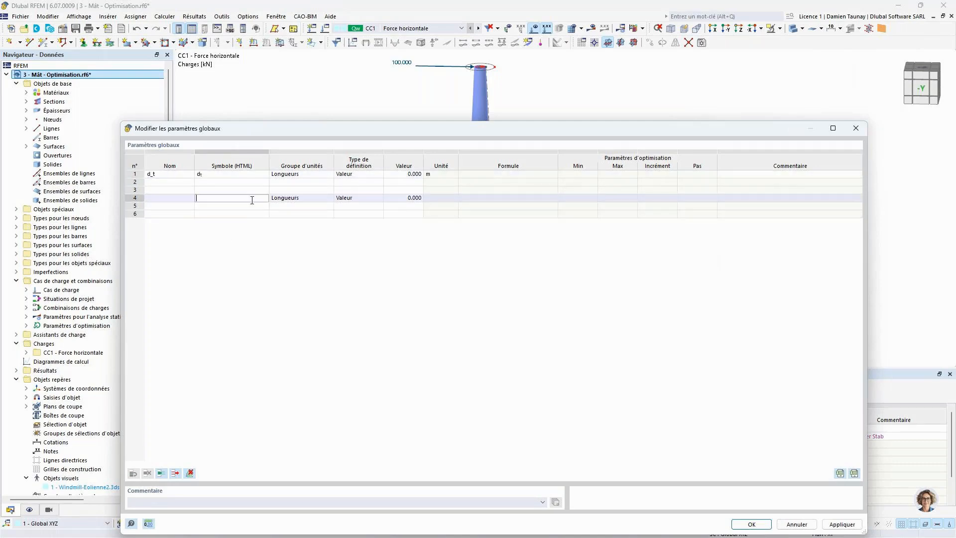
click(226, 175)
click(294, 190)
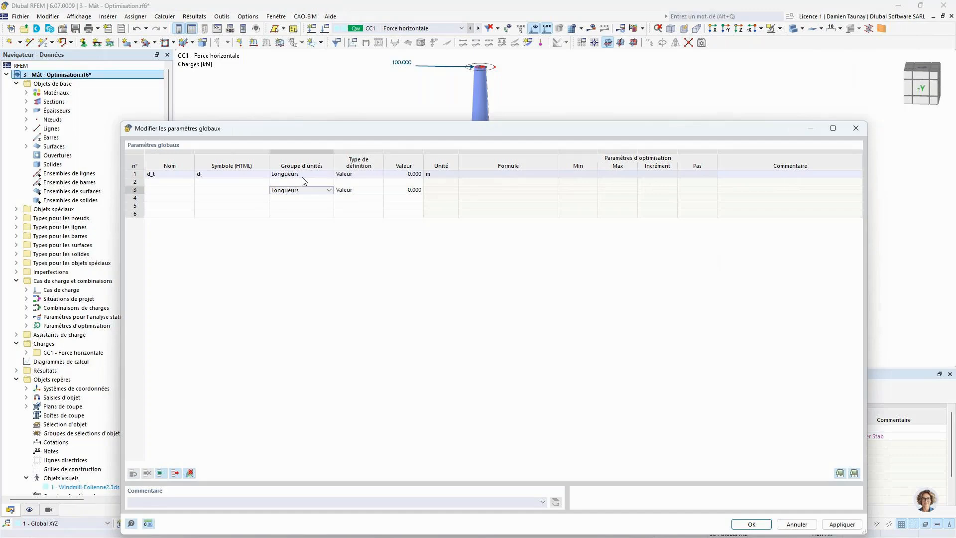
Check the definition types available for d_t and set its value to 0.1 m.
click(360, 175)
click(378, 175)
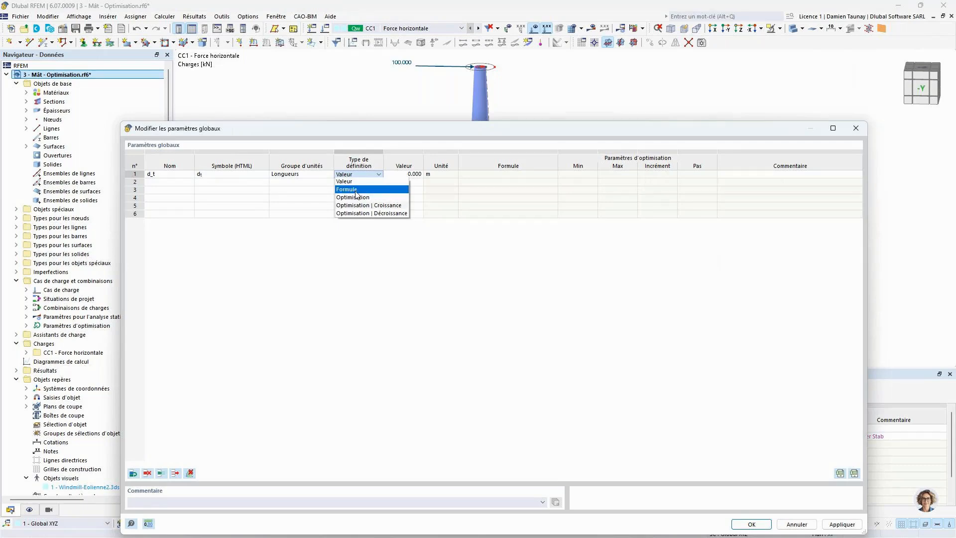
click(465, 318)
click(406, 175)
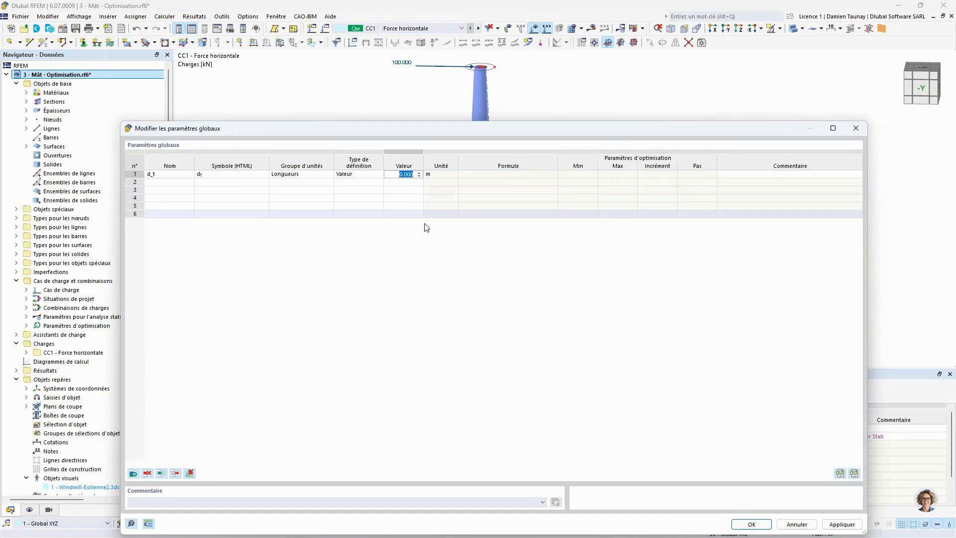
text(0.1)
key(Return)
Switch the definition type of parameter d_t to Optimisation.
click(358, 173)
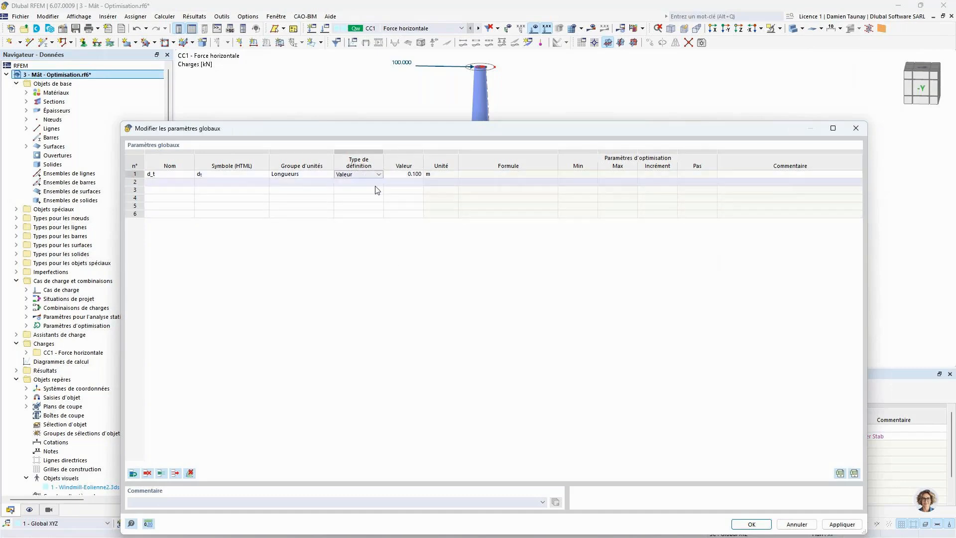
click(379, 174)
key(Escape)
click(368, 183)
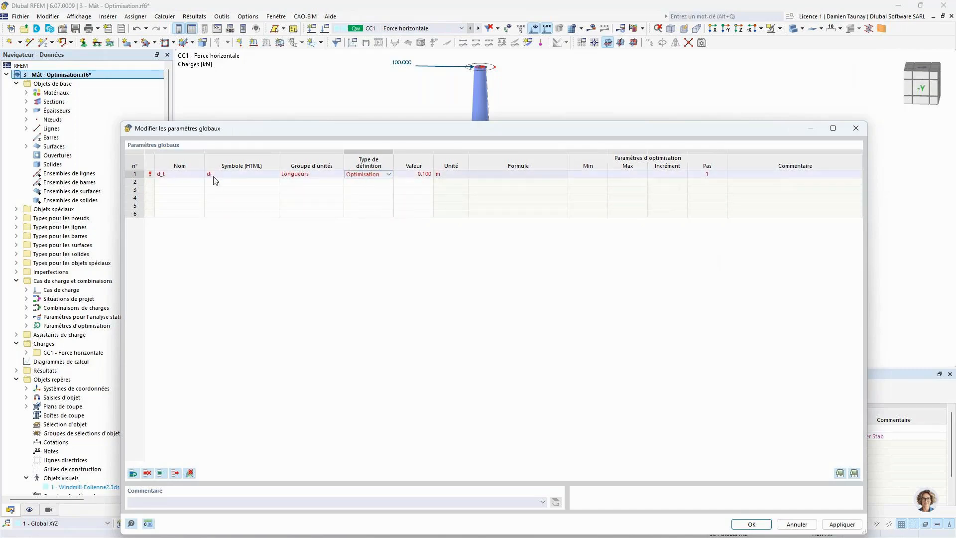
Give d_t an optimisation range from 0.1 m minimum to 0.6 m maximum with an increment of 0.1 m.
click(603, 174)
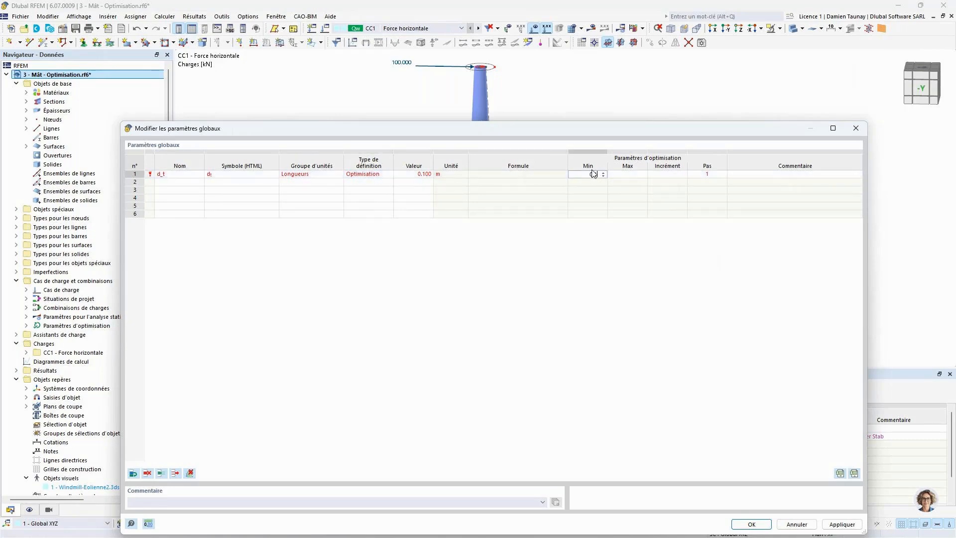
click(627, 175)
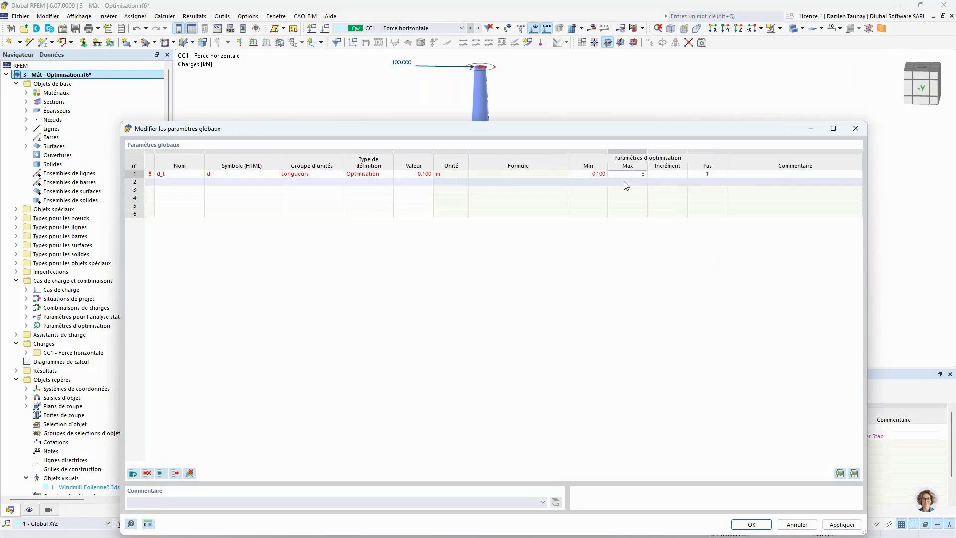
text(0.6)
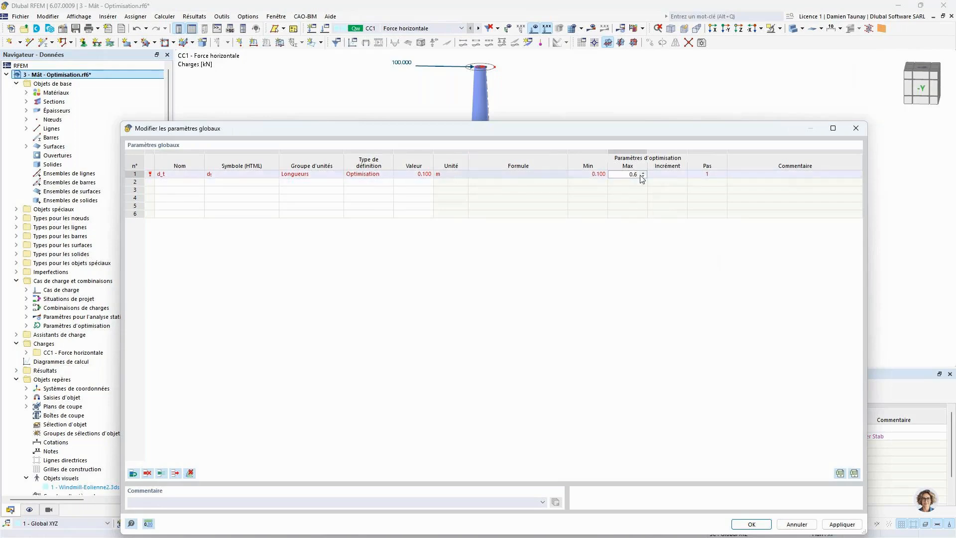
click(666, 174)
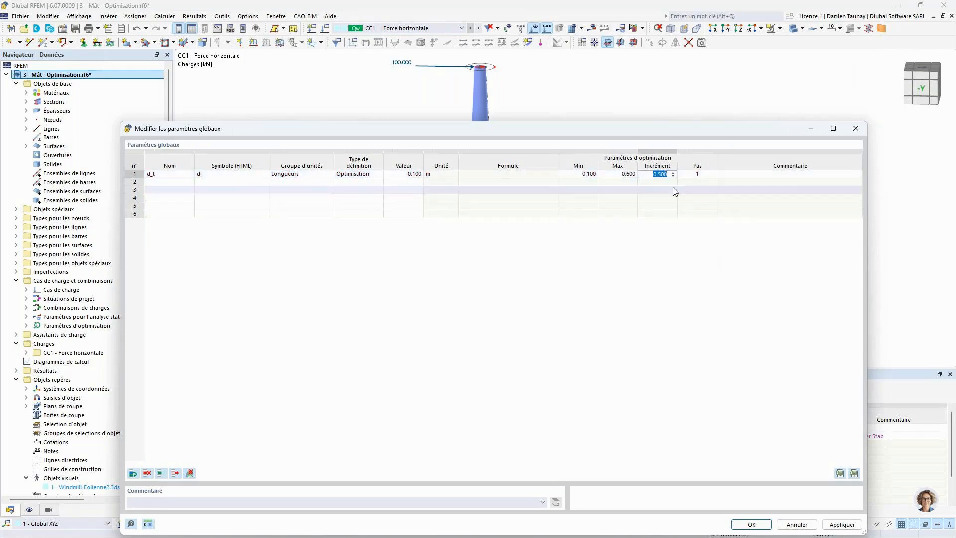
text(0.1)
click(666, 189)
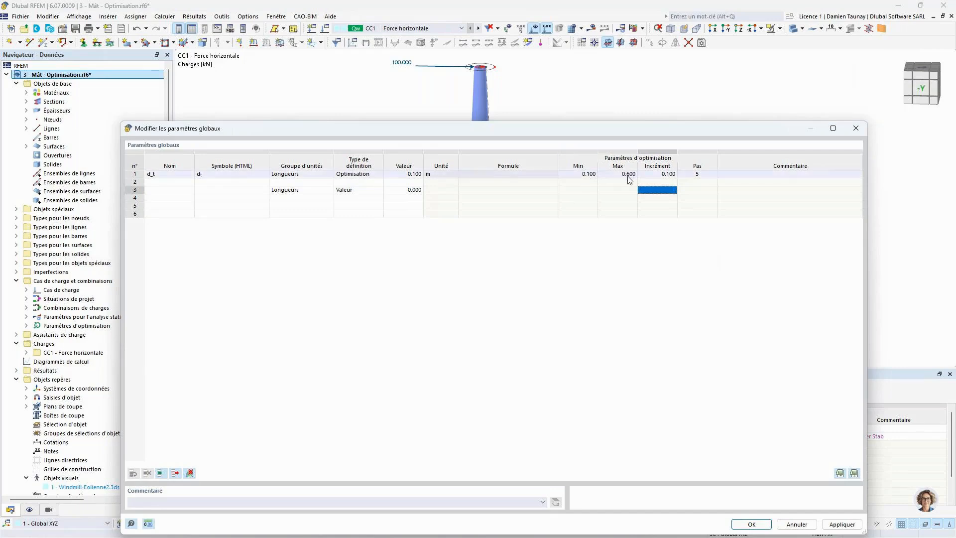
key(Escape)
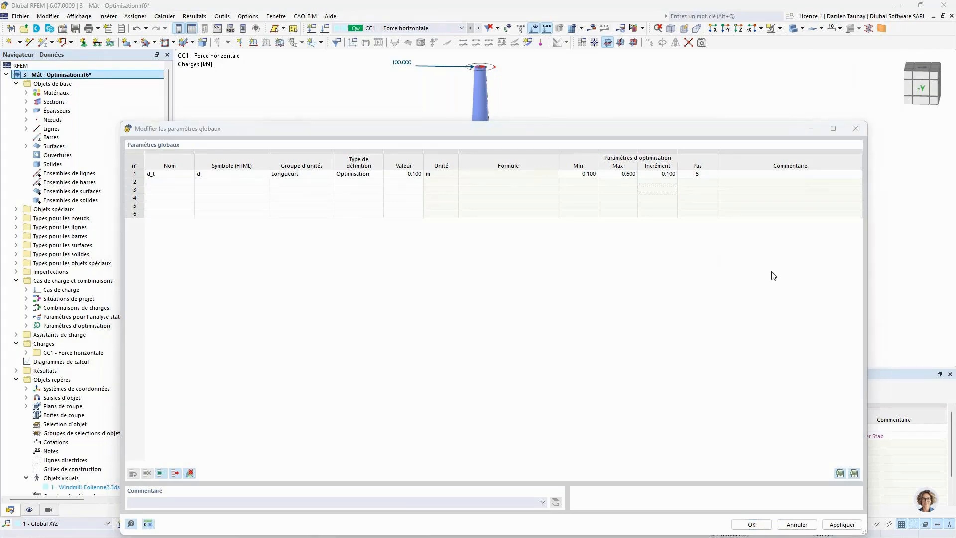
Paste the prepared optimisation parameters d_p, ep, h_r and x_r, with their values, limits and comments, below d_t and accept the global parameters.
click(169, 182)
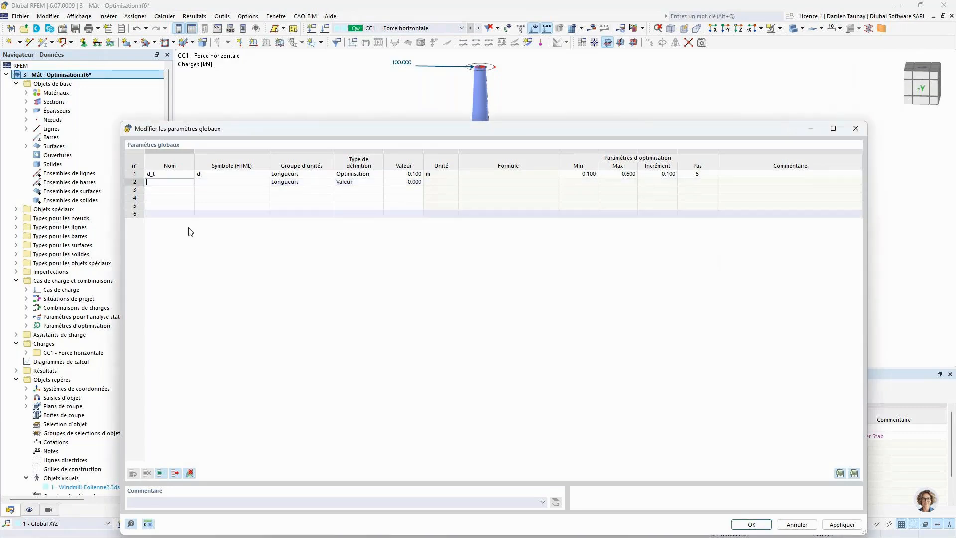
text(d_p	dpied	Longueurs	Optimisation	1.500	m		1.000	1.500	0.100	5	Diamètre en pied ep	ep	Longueurs	Optimisation	0.010	m		0.004	0.010	0.002	3	Épaisseur de paroi h_r	hr	Longueurs	Optimisation	7.500	m		1.500	15.000	1.500	9	Hauteur du rétrécissement x_r	xr	Longueurs	Optimisation	1.000	m		-1.000	1.000	2.000	1	Sens du rétrécissement)
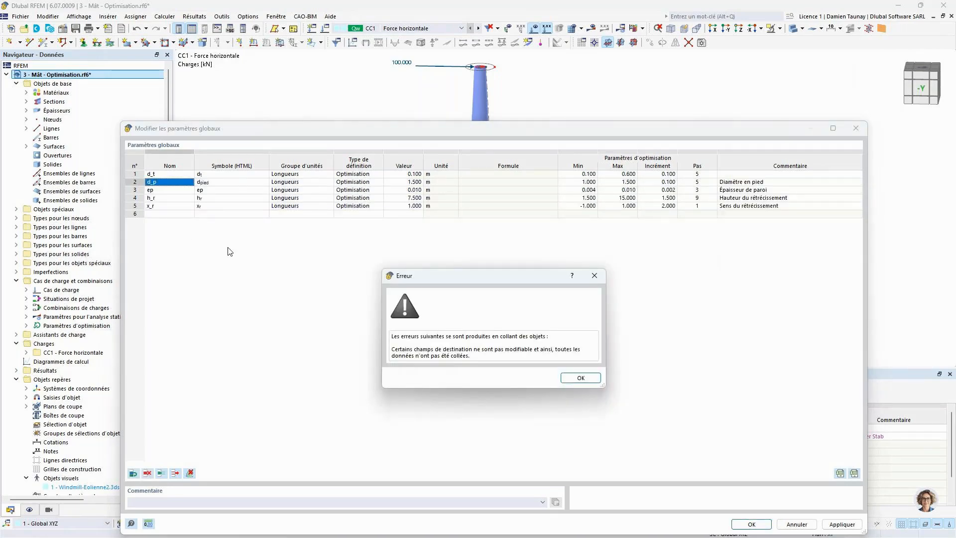
click(589, 377)
click(178, 183)
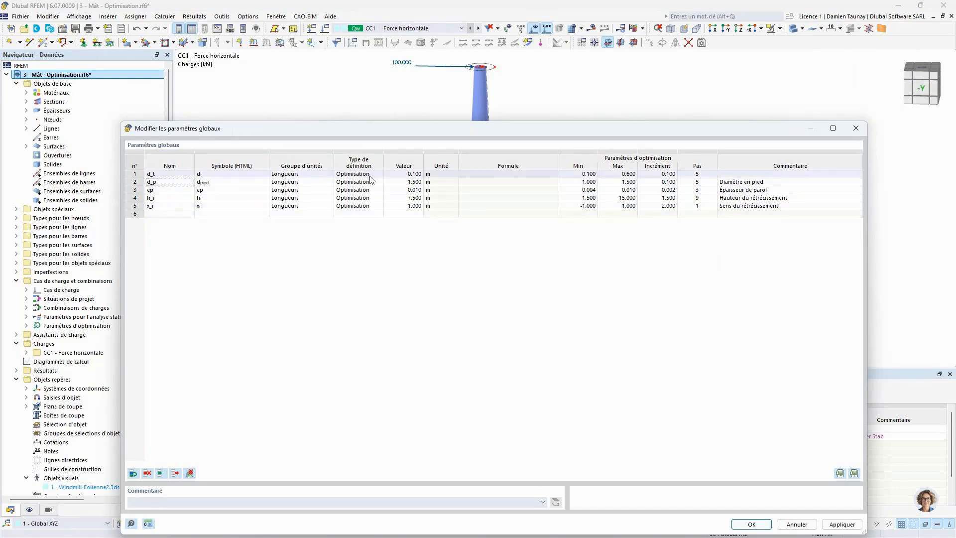
click(751, 525)
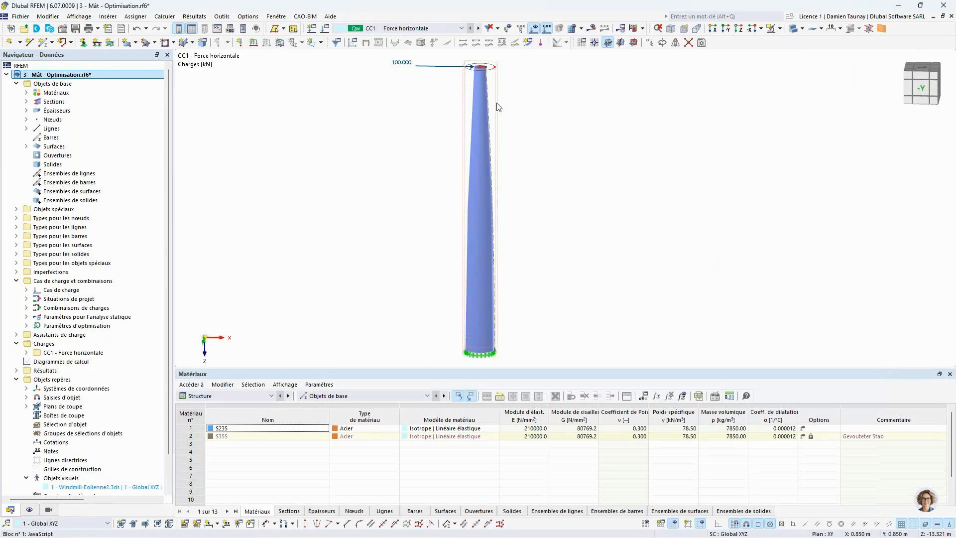
Open the Mât block's structure parameters and link the foot diameter to =d_p and the head diameter to =d_t.
double_click(498, 118)
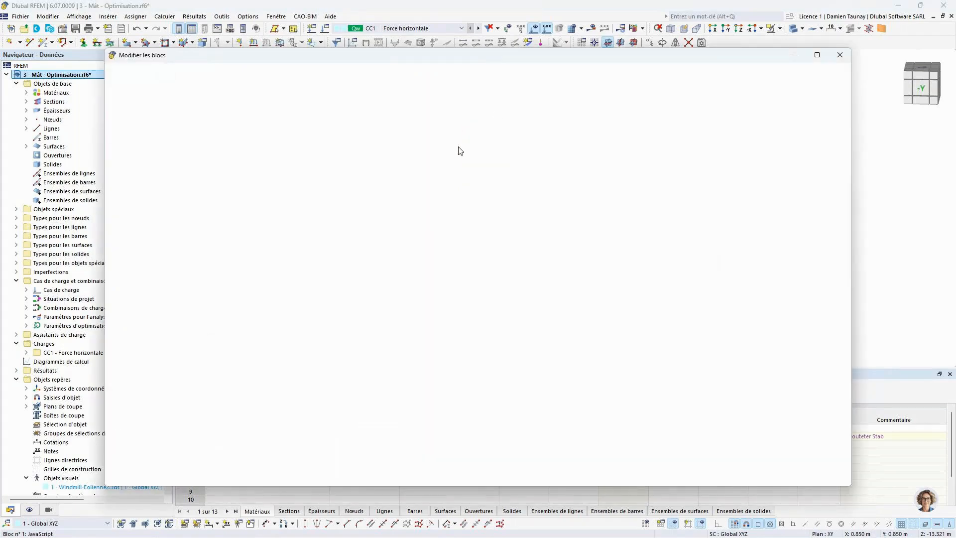
click(281, 103)
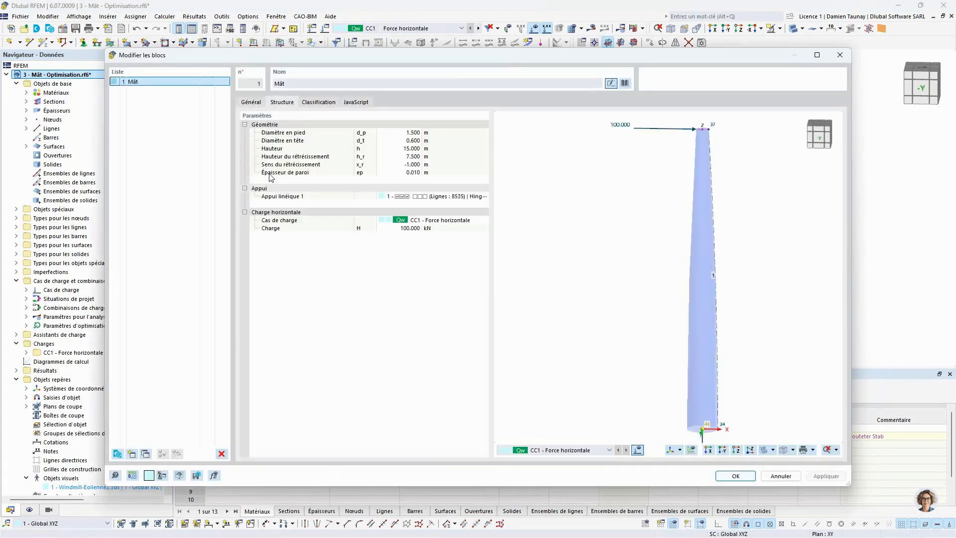
click(398, 133)
text(=d_p)
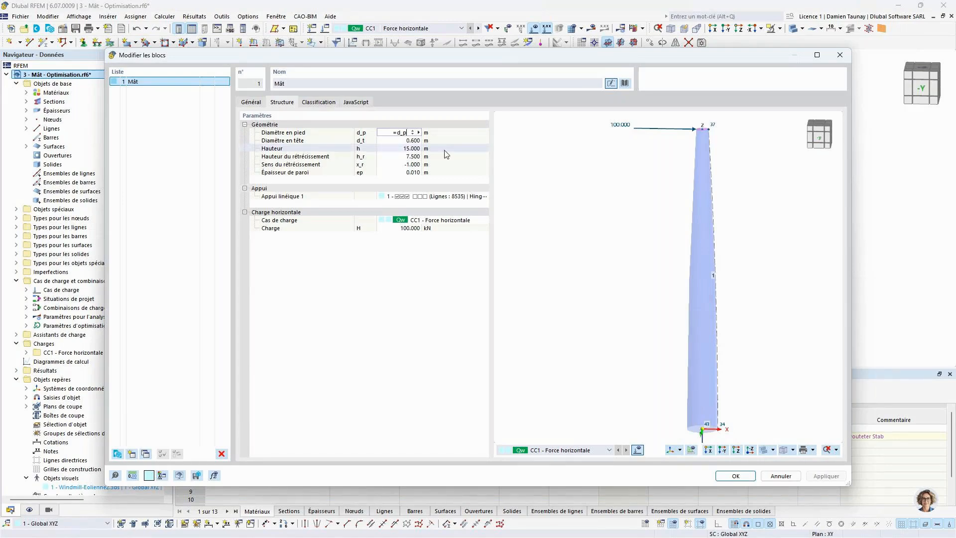
key(Return)
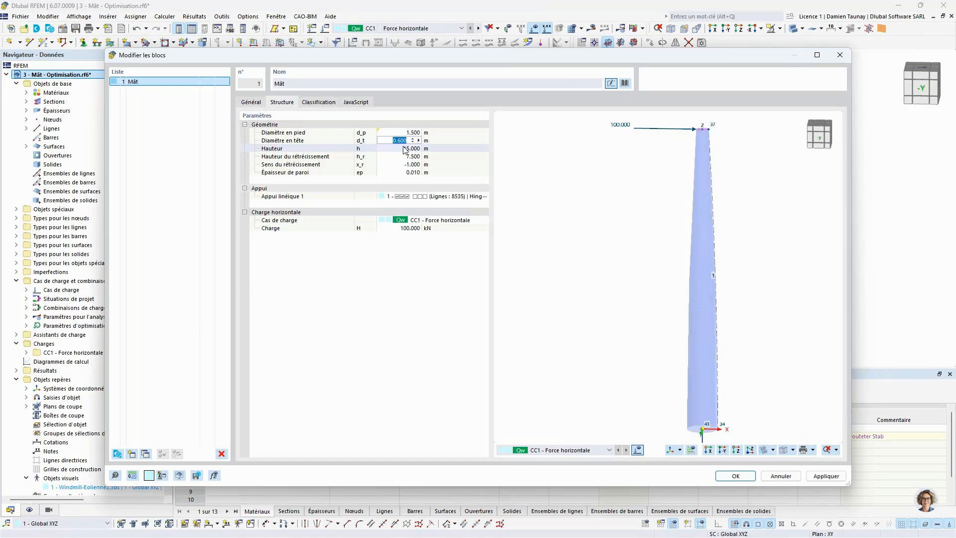
text(=d_t)
Link the block's narrowing height to =h_r and its narrowing direction to =x_r.
click(402, 156)
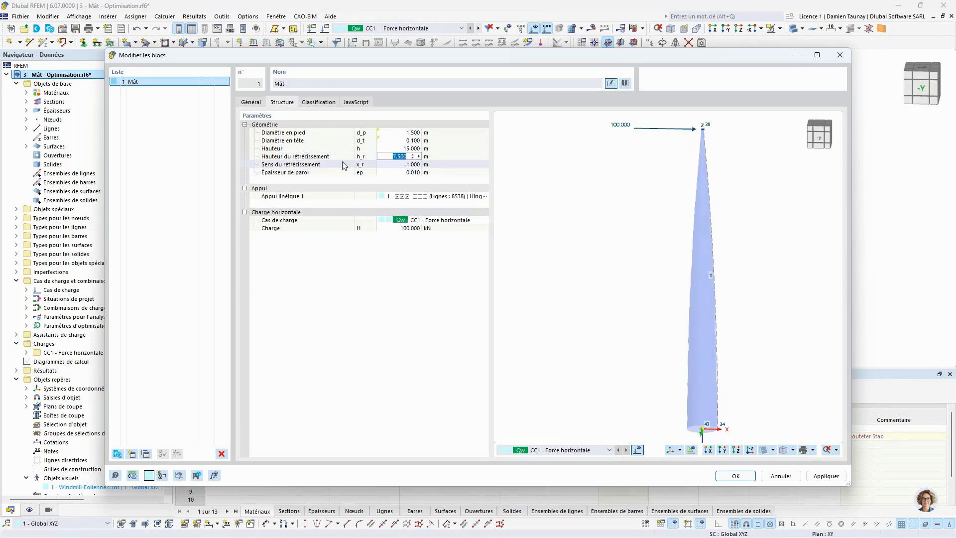
text(=)
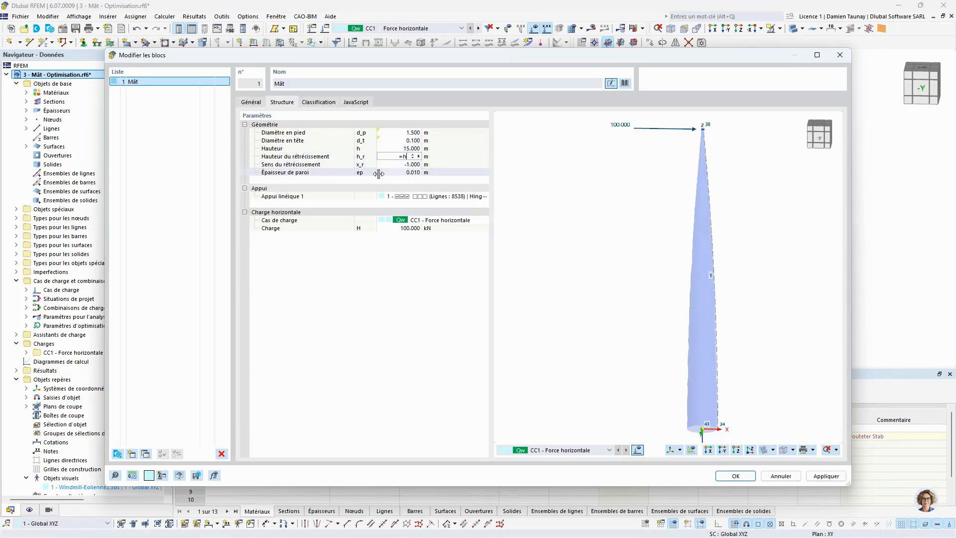
text(h_r)
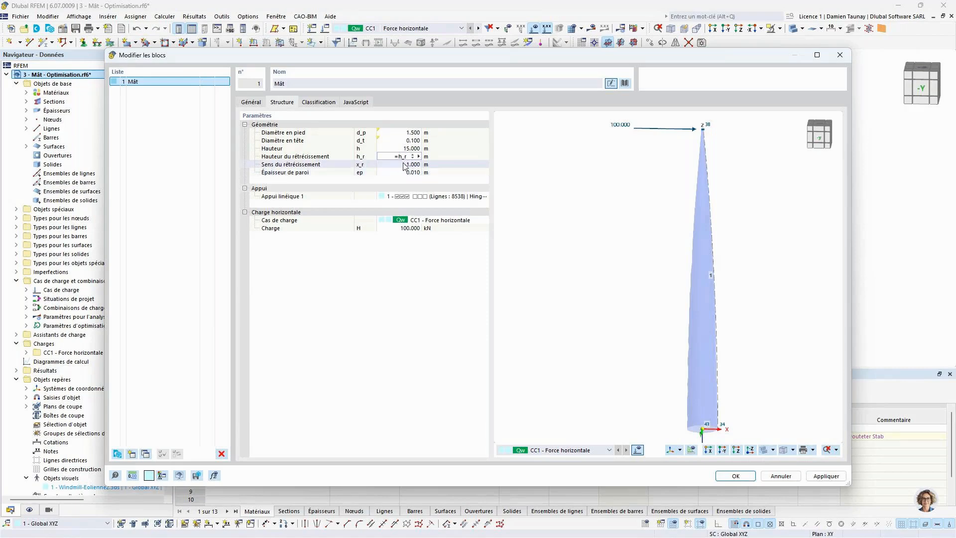
key(Tab)
text(=)
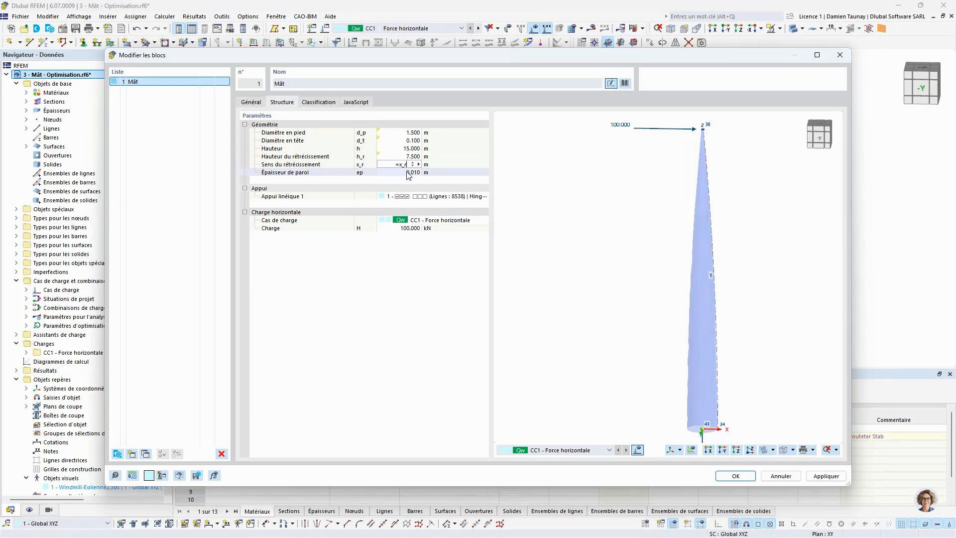
text(x_r)
key(Tab)
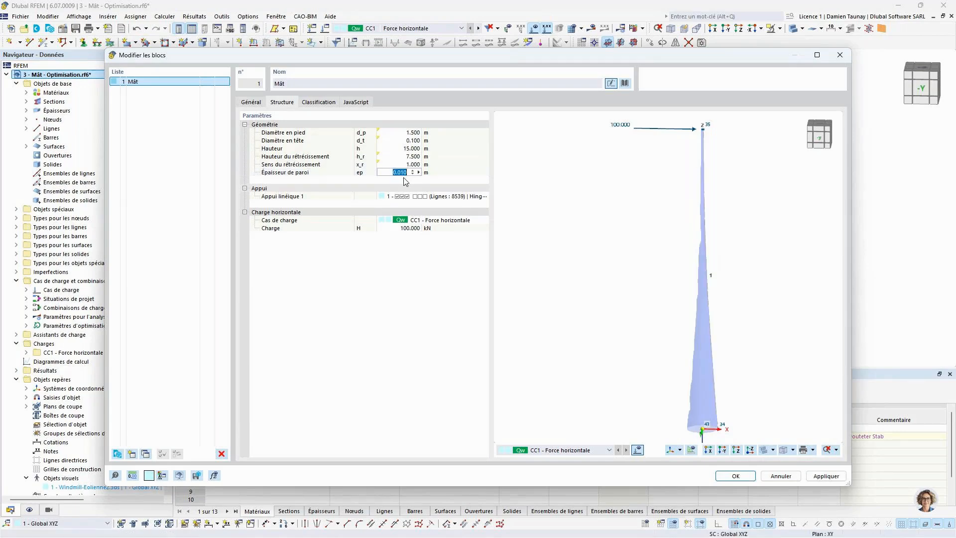
Link the block's wall thickness to =ep, accept the block and inspect the resulting mast.
text(=ep)
key(Return)
click(734, 477)
middle_drag(593, 209, 471, 209)
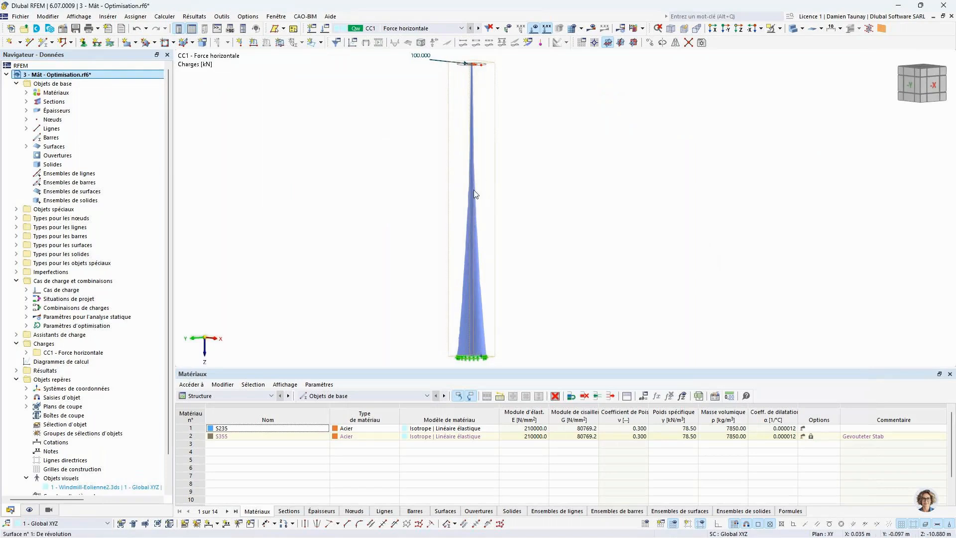
Set the global parameter x_r to -1 m, accept it and inspect the updated mast shape.
click(500, 396)
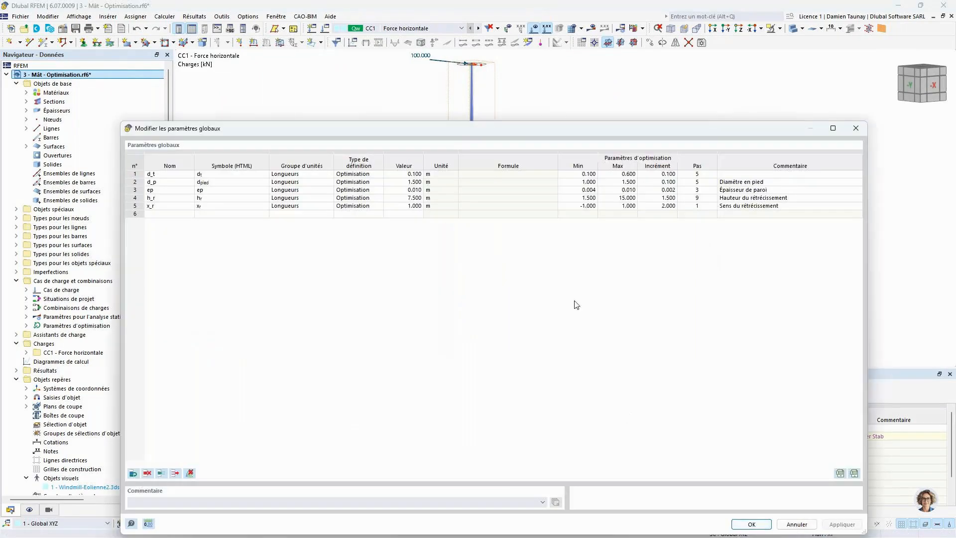
double_click(412, 206)
click(401, 206)
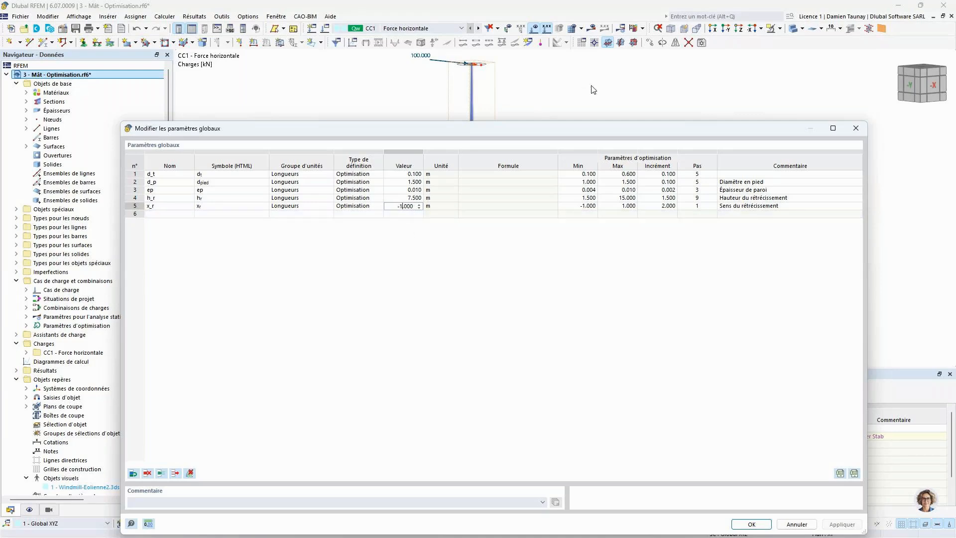
click(752, 523)
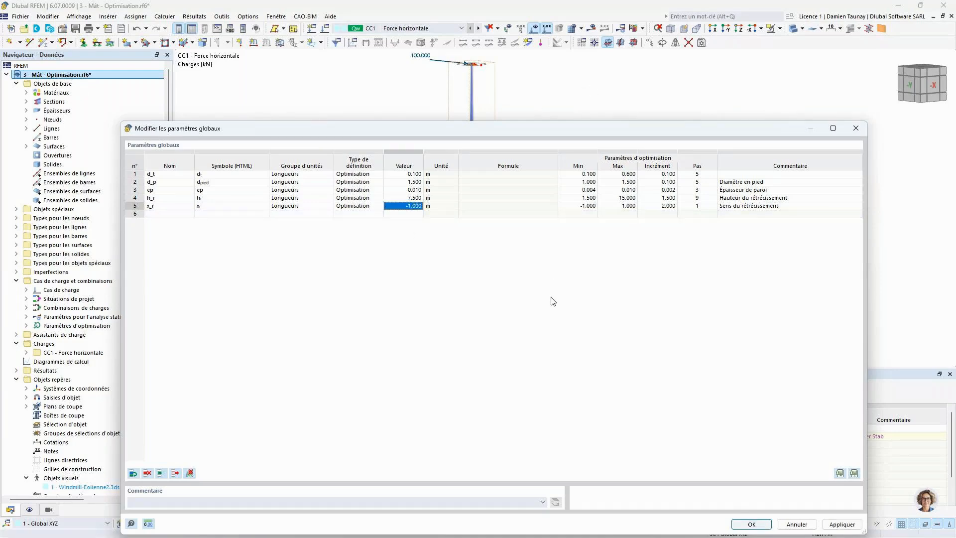
mouse_move(530, 275)
ctrl+middle_down()
mouse_move(551, 276)
mouse_move(535, 273)
ctrl+middle_up()
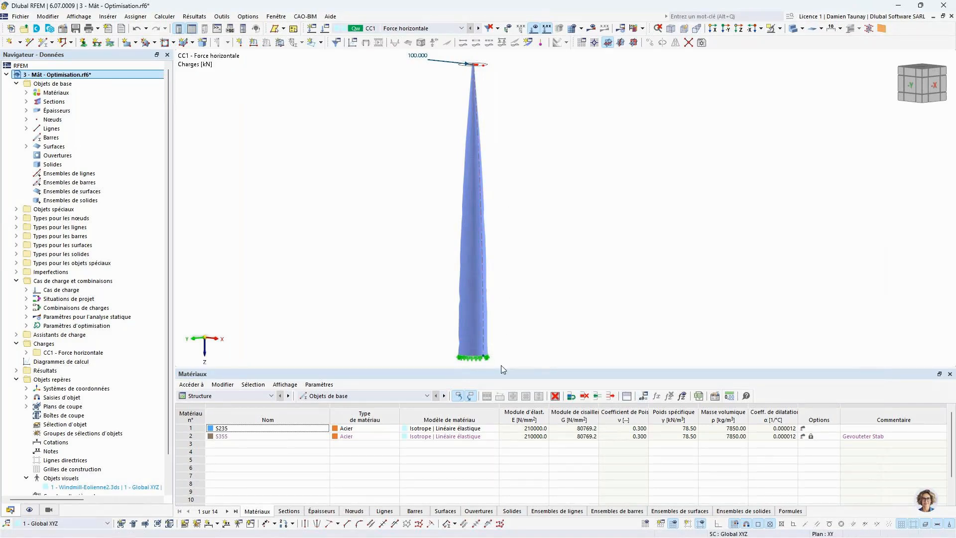
Check the activation of the stress-strain analysis and the optimisation and cost/CO2 estimation add-ons in the model's base data.
right_click(50, 74)
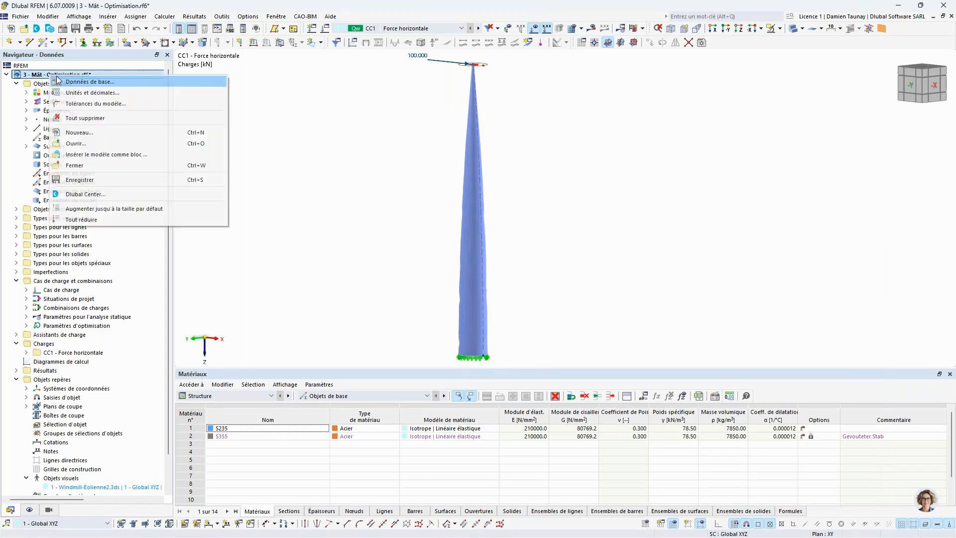
click(83, 82)
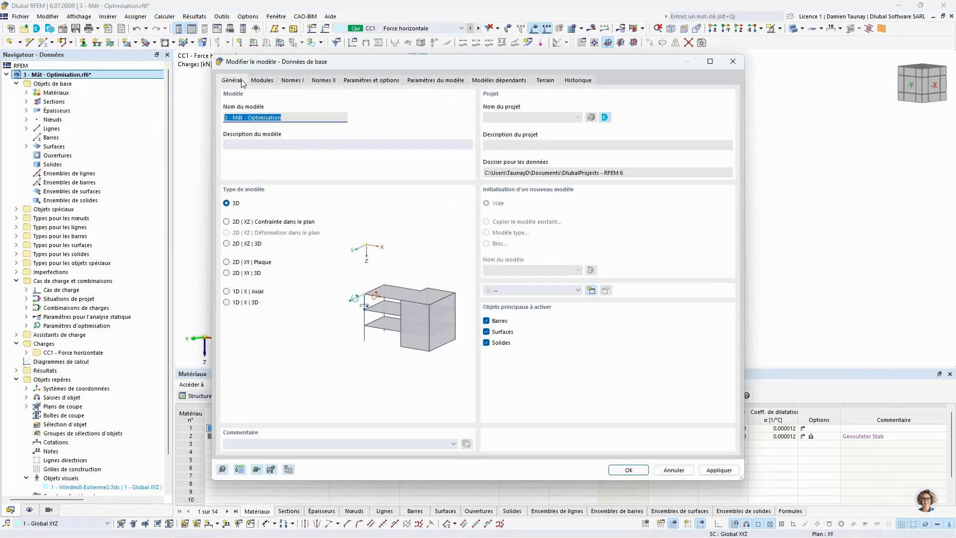
click(263, 81)
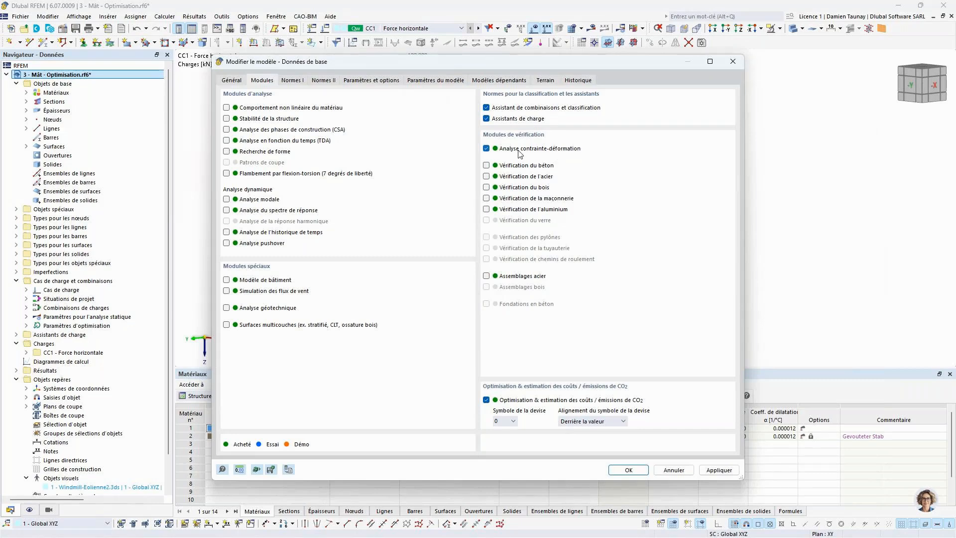
click(486, 399)
click(628, 469)
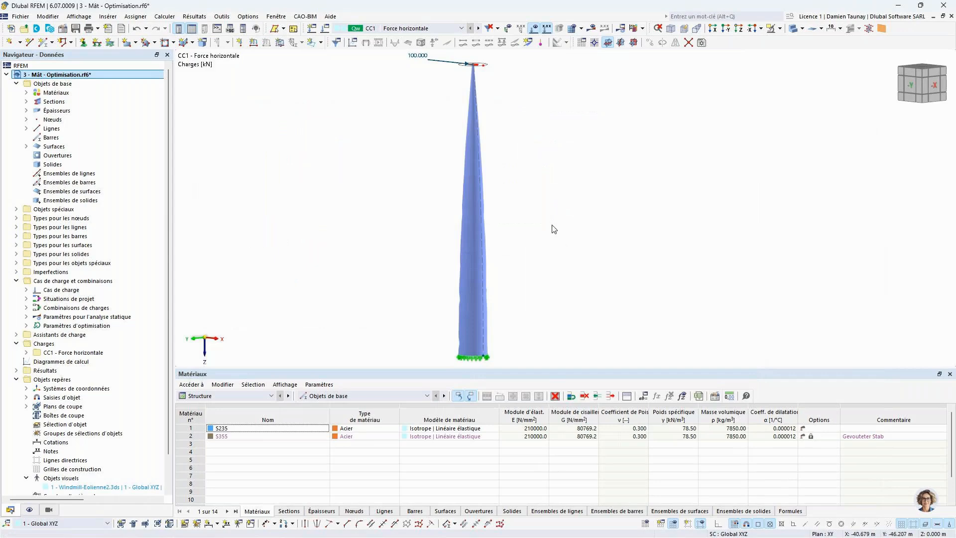
Inspect the mast surface's properties and the thickness assigned to it.
double_click(477, 213)
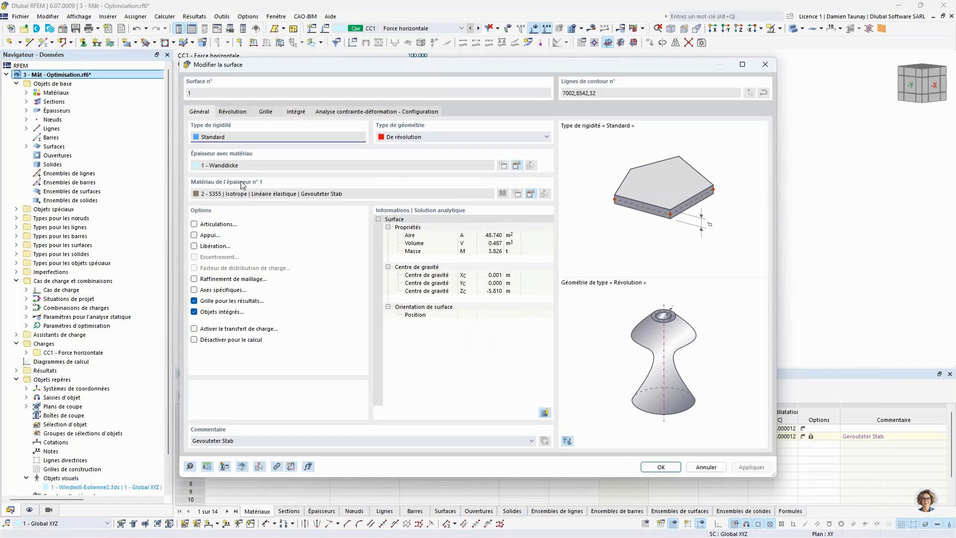
click(764, 64)
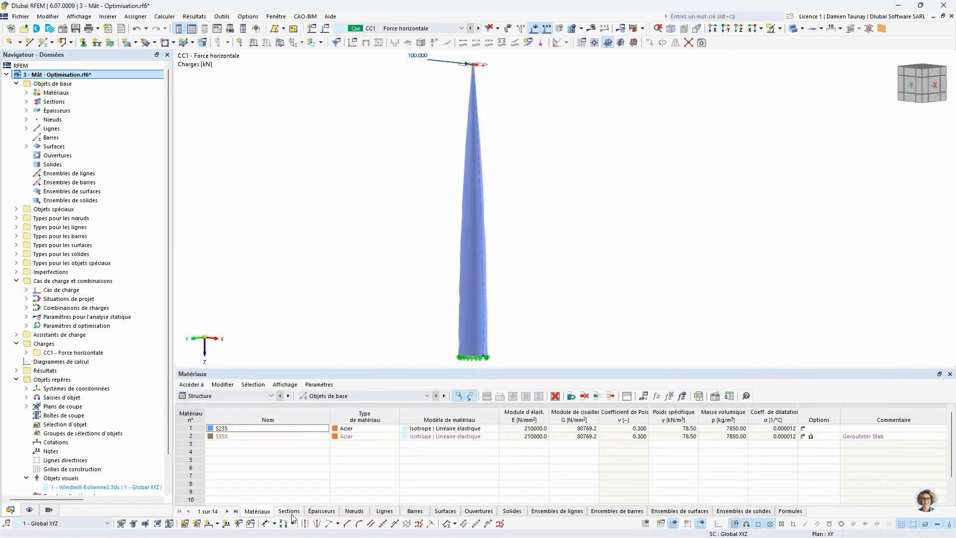
click(321, 511)
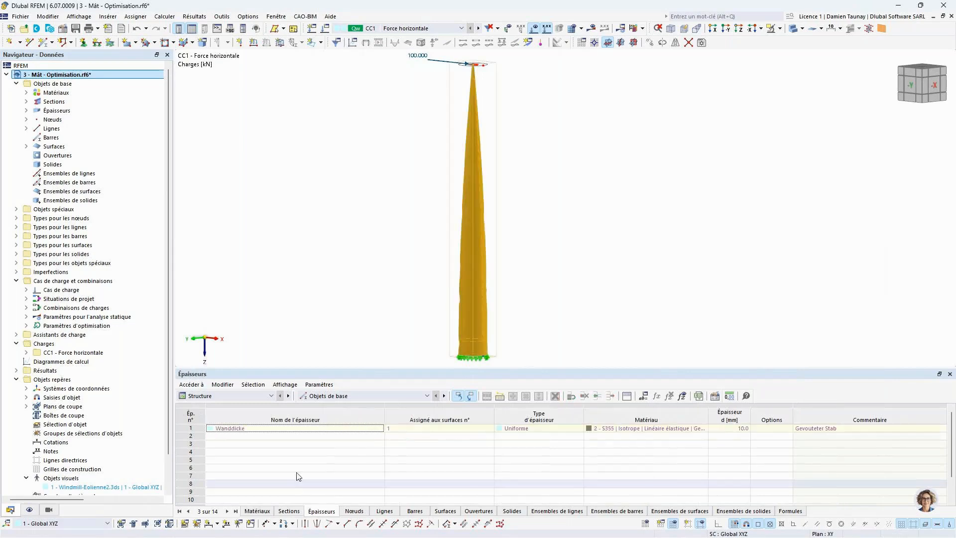
Try enabling cost estimation for the S355 material, examine its cost and CO2 emission estimates, and close without accepting.
click(256, 512)
double_click(260, 438)
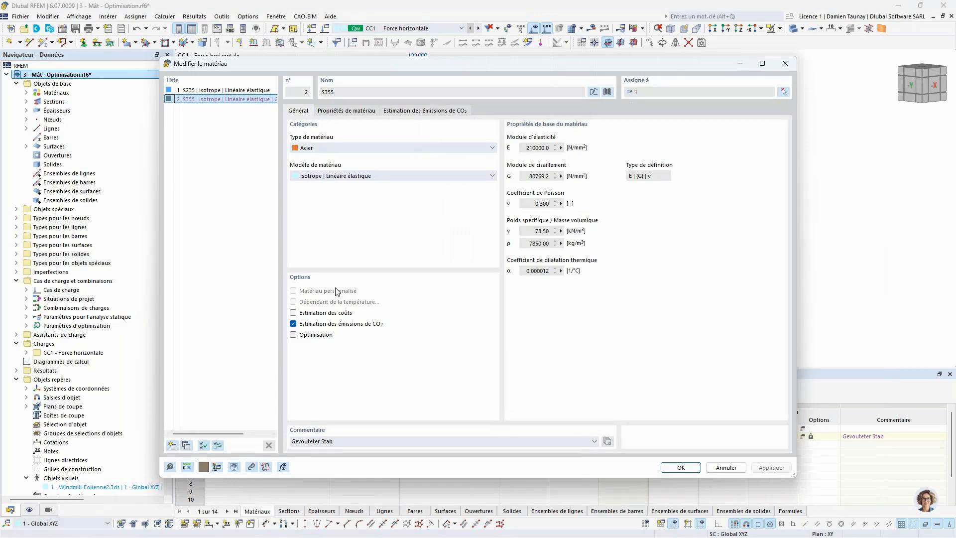
click(293, 313)
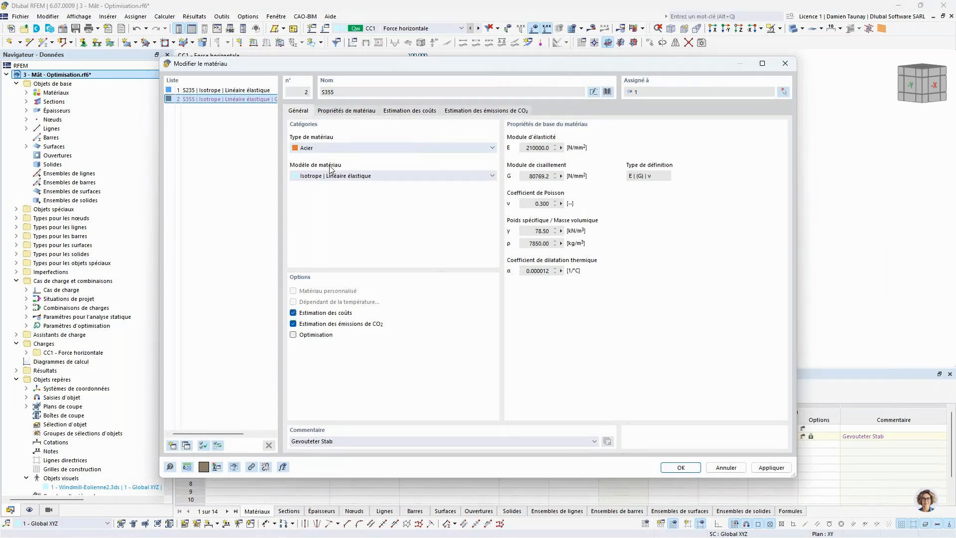
click(401, 112)
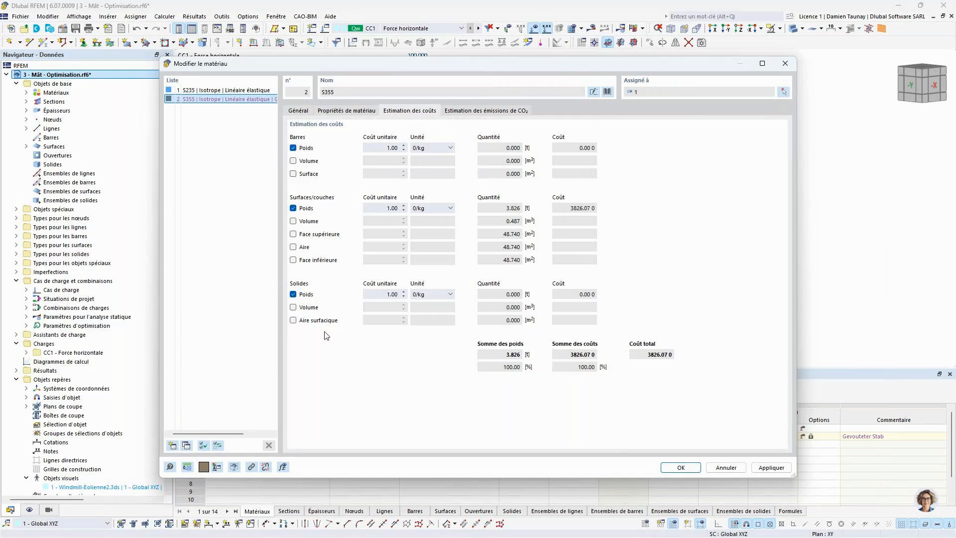
click(480, 111)
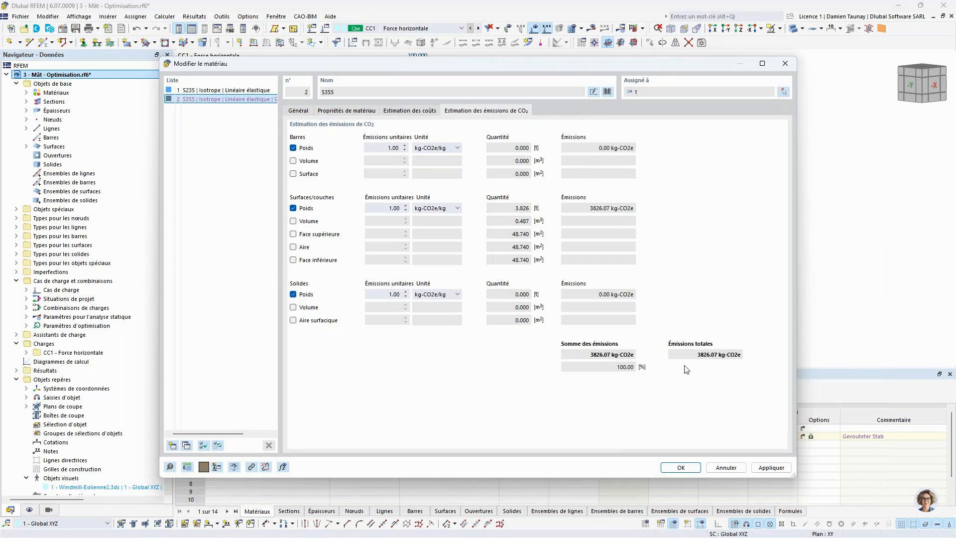
click(418, 112)
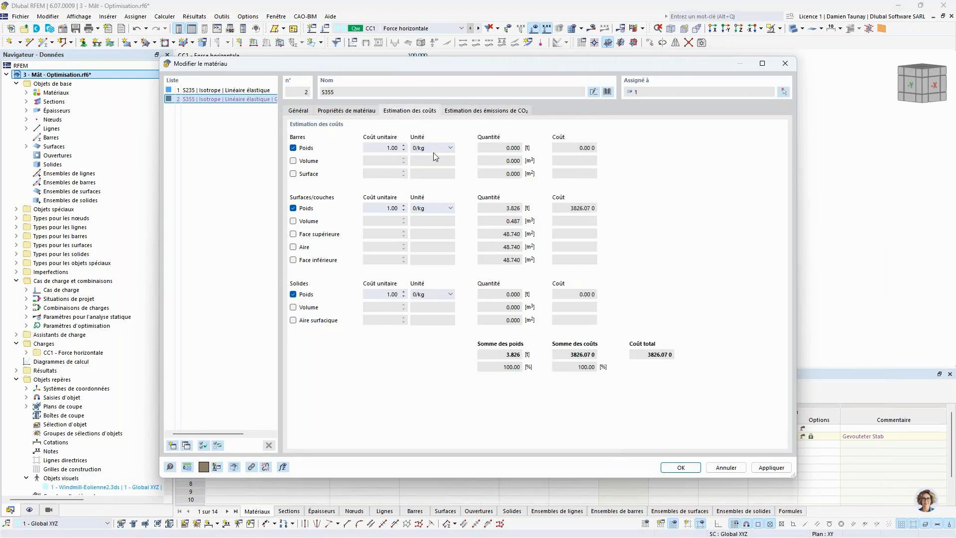
click(481, 114)
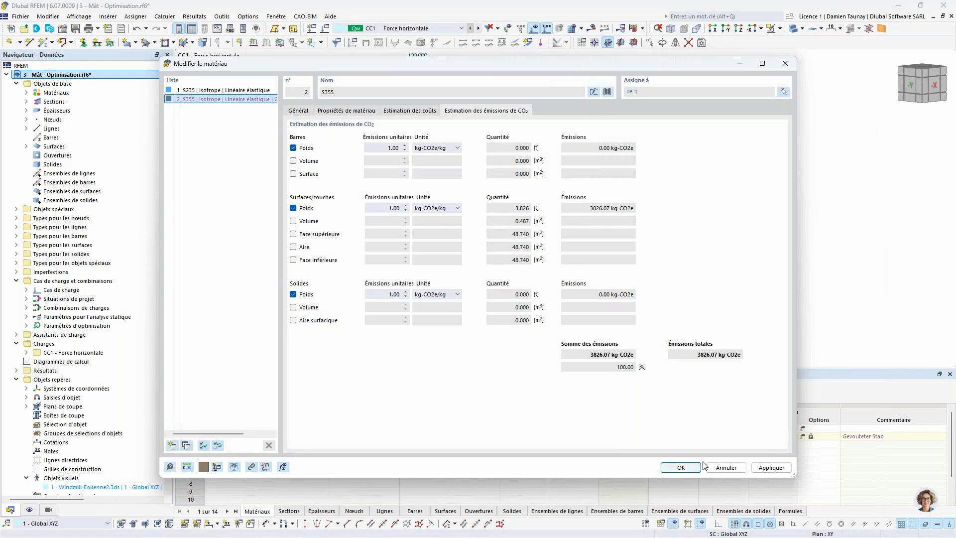
click(786, 64)
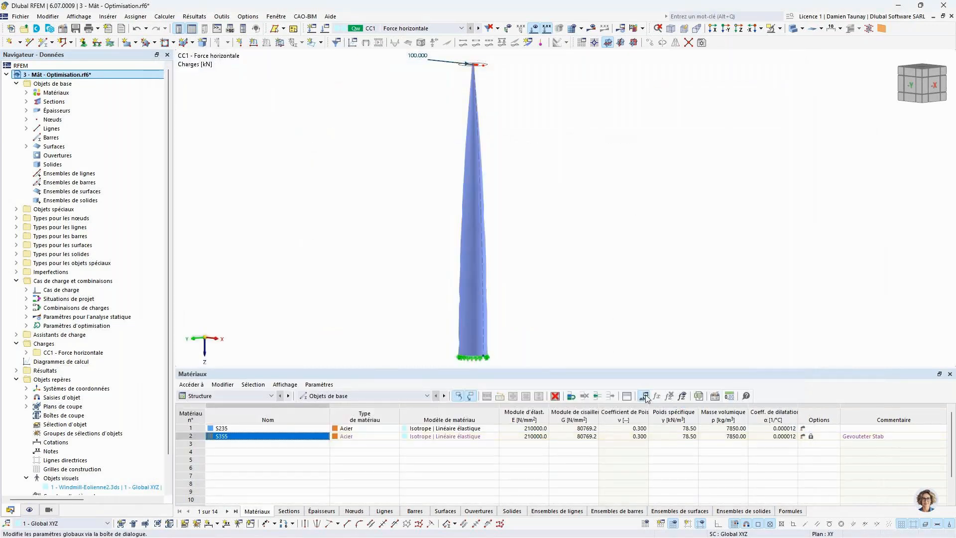
Review the global parameters and examine optimisation settings OS1 and OS2 with their values to optimise.
click(644, 396)
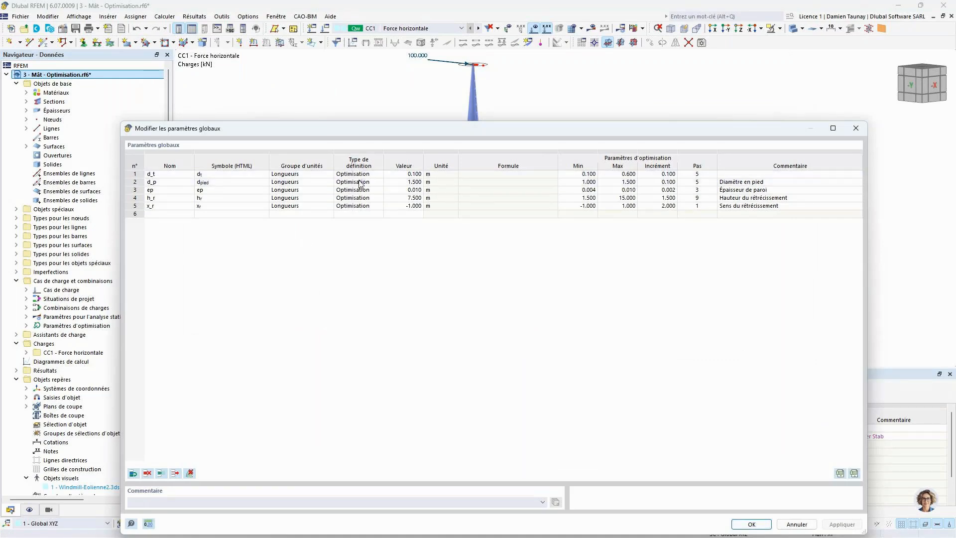
click(851, 131)
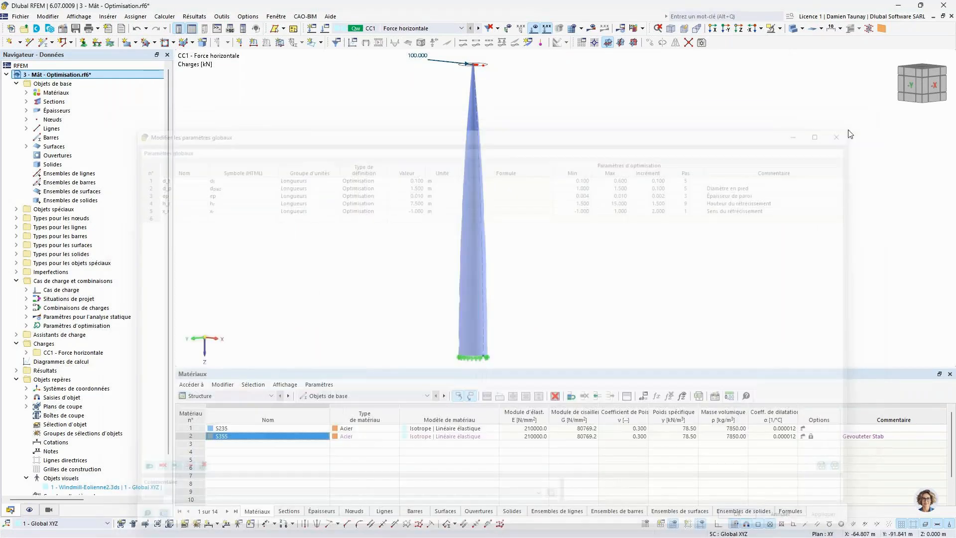
click(157, 19)
click(168, 278)
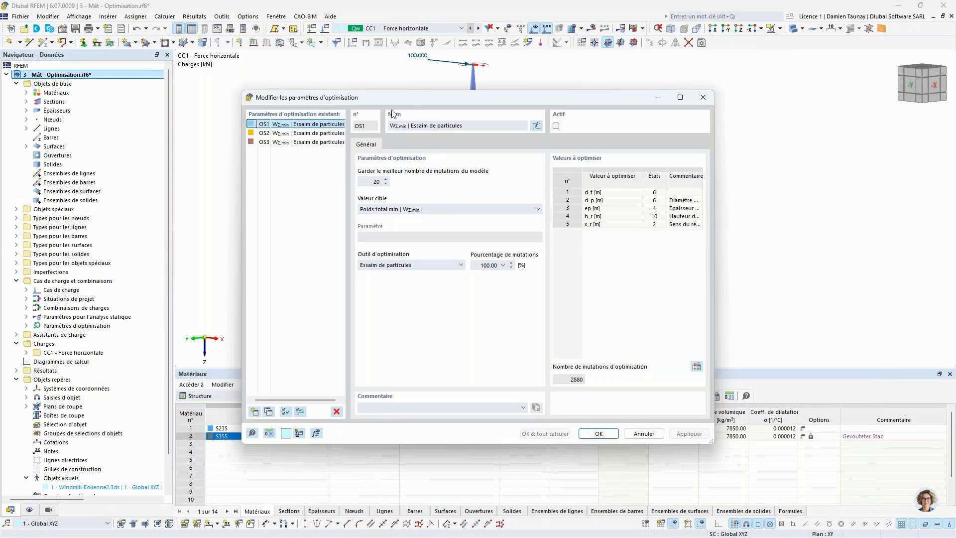
click(284, 133)
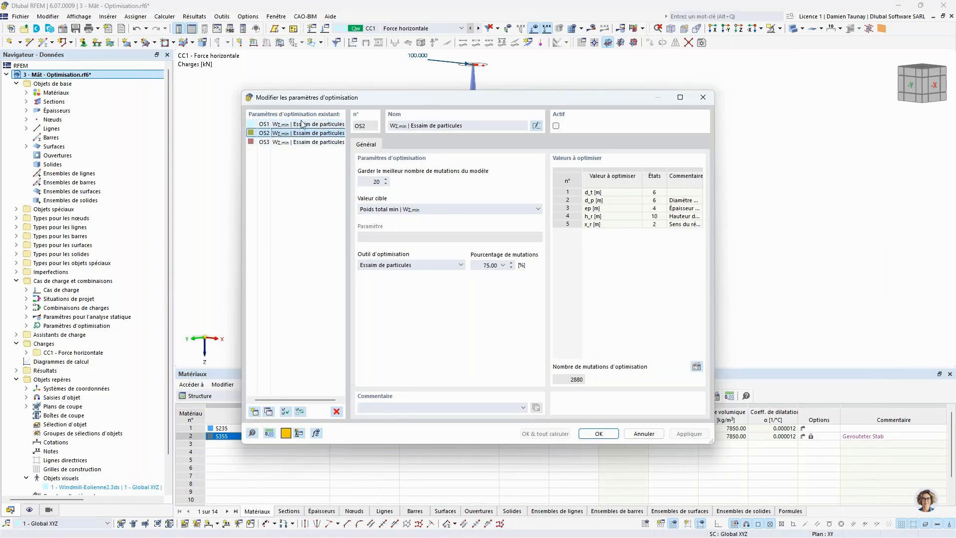
click(262, 124)
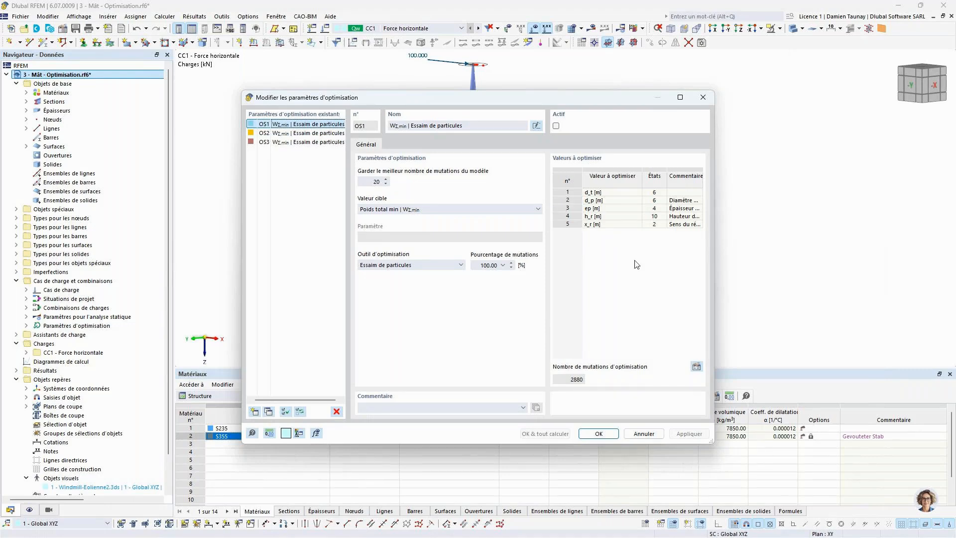
click(580, 225)
click(569, 200)
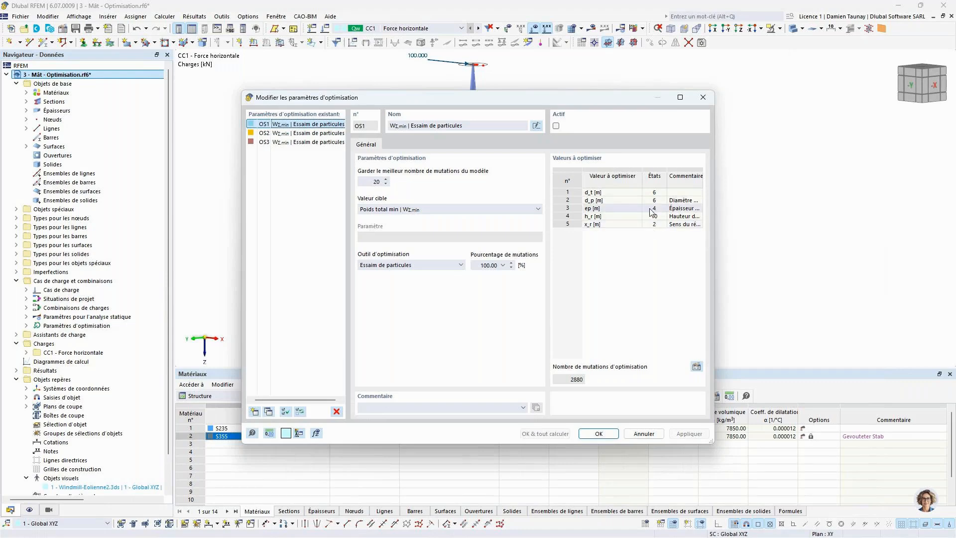
click(578, 199)
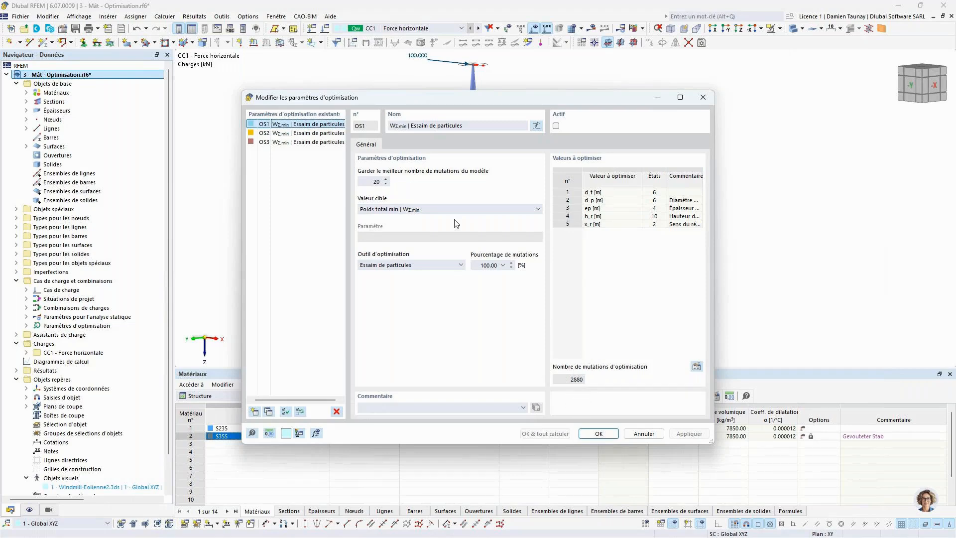
Set OS1 to keep the best 40 model mutations and review the target value options, retaining minimum total weight.
double_click(371, 182)
drag(370, 182, 397, 185)
click(425, 209)
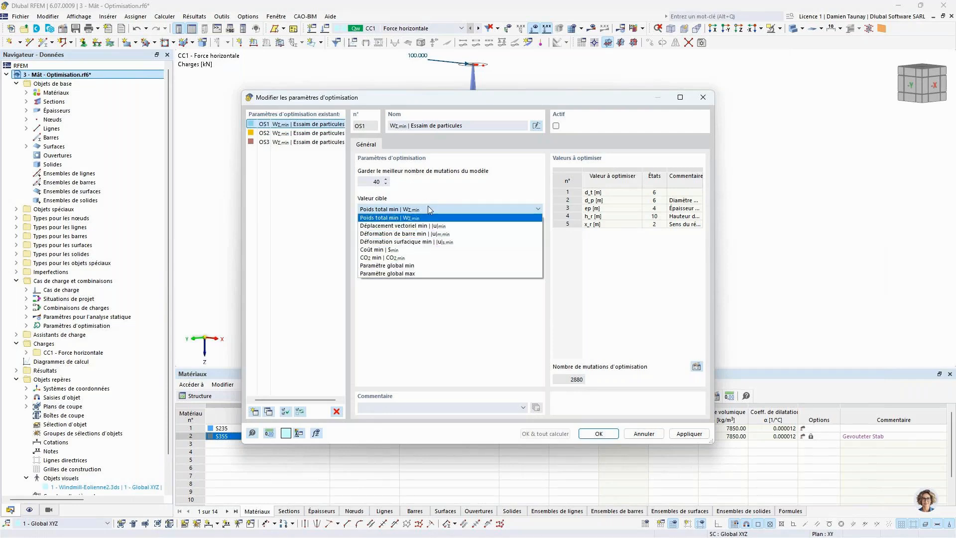
click(440, 192)
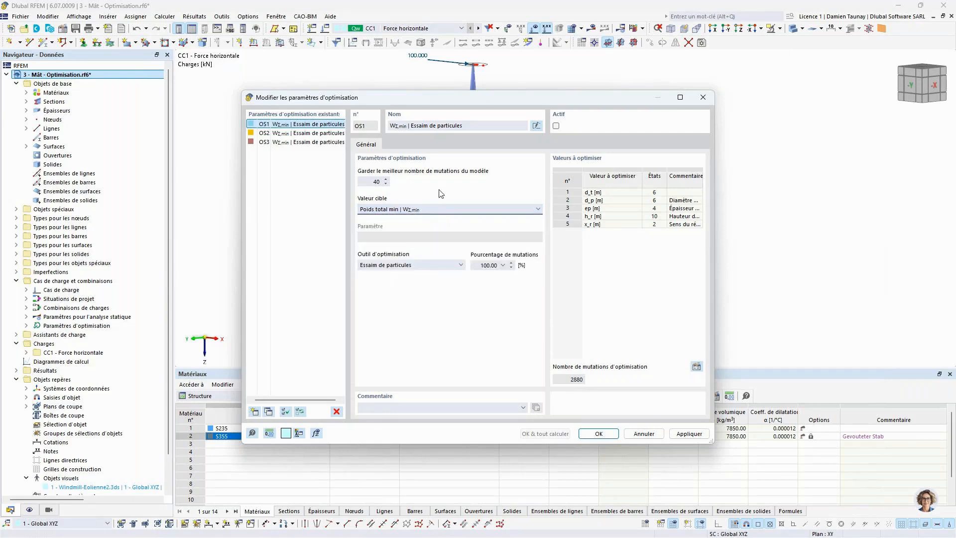
Try Toutes les mutations and Mutations aléatoires as OS1's optimisation tool, and return it to Essaim de particules.
click(452, 264)
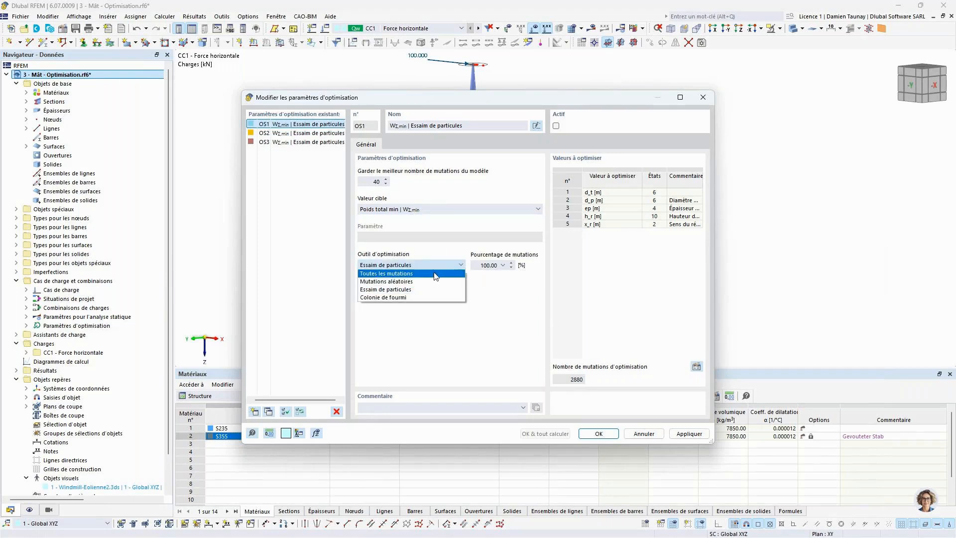
click(435, 274)
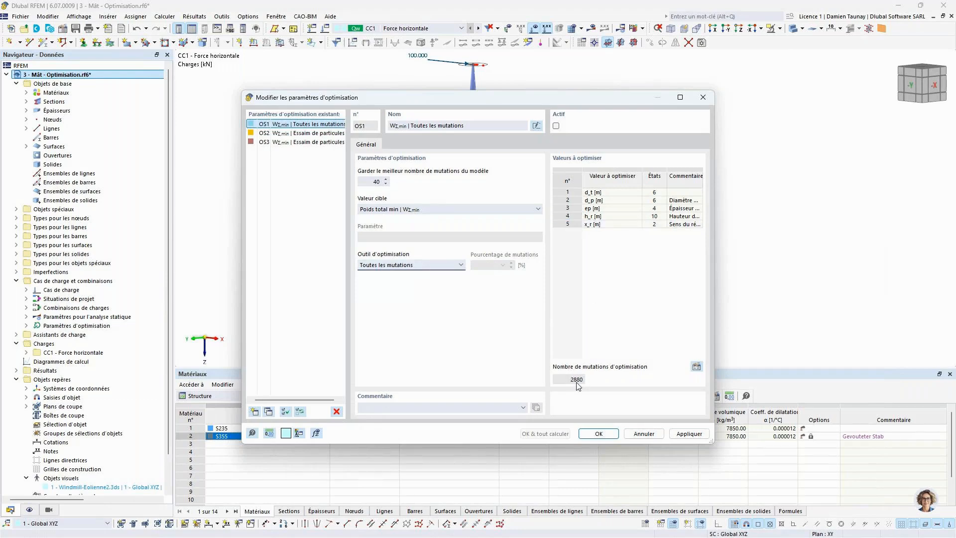
click(462, 266)
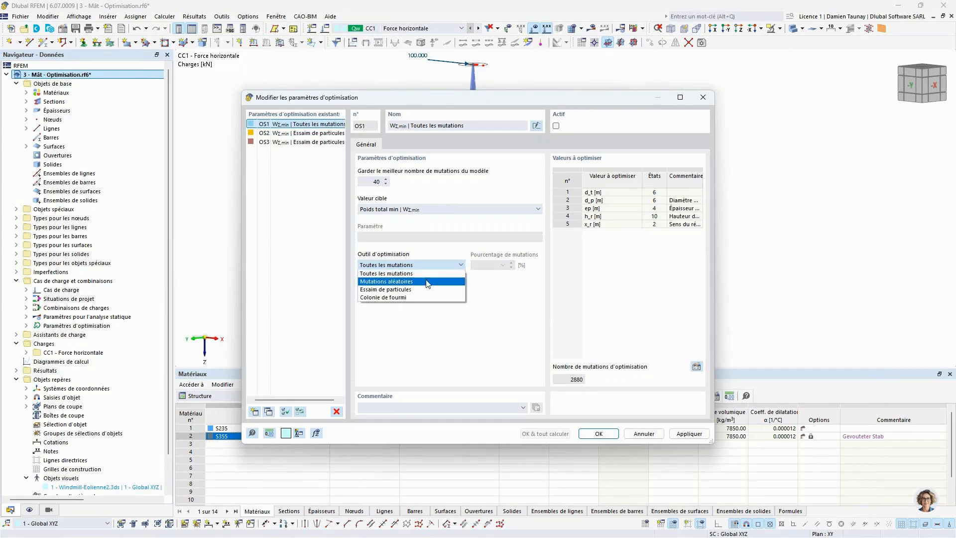
click(426, 282)
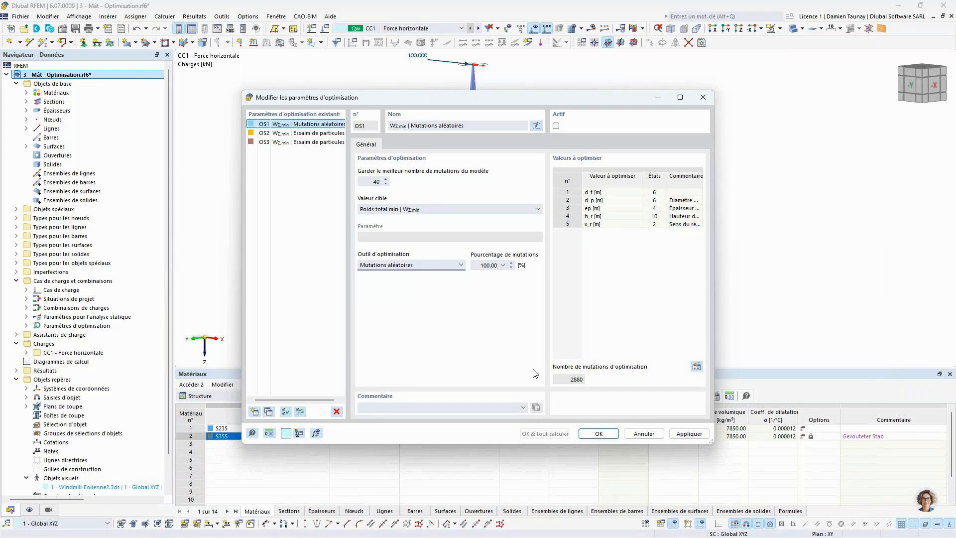
click(461, 265)
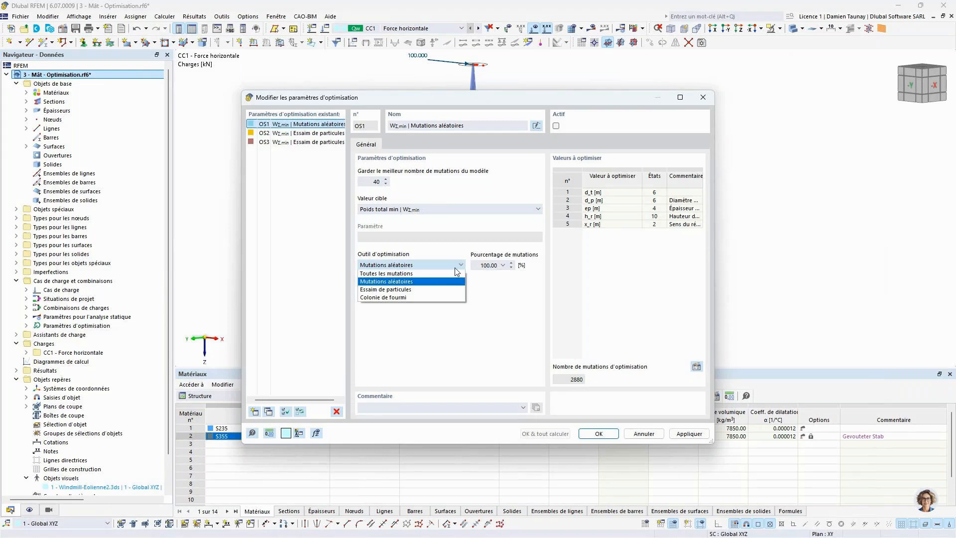
click(403, 289)
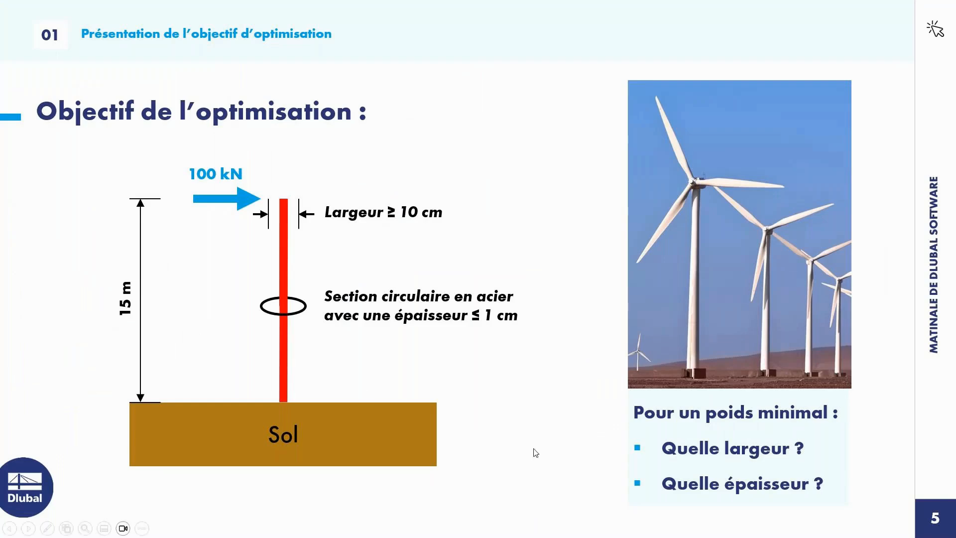
click(537, 431)
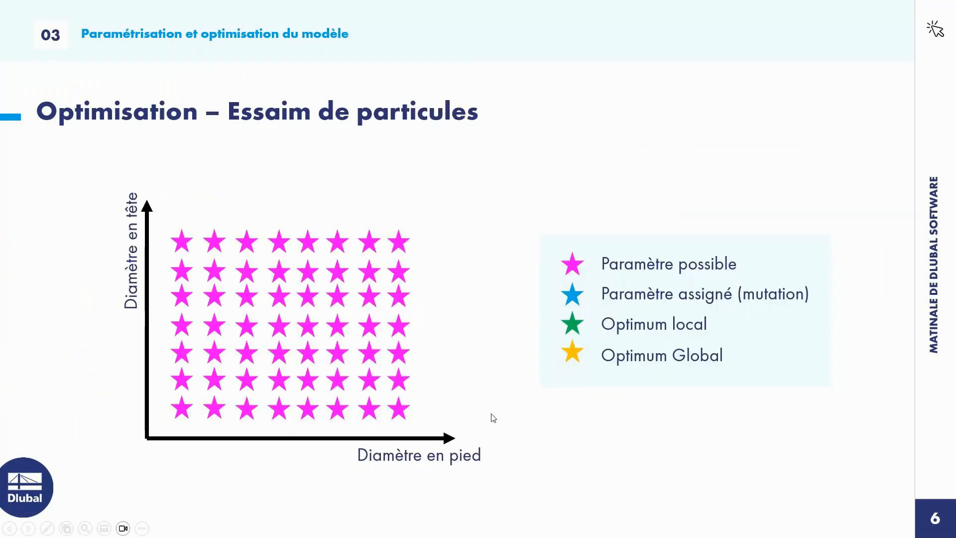